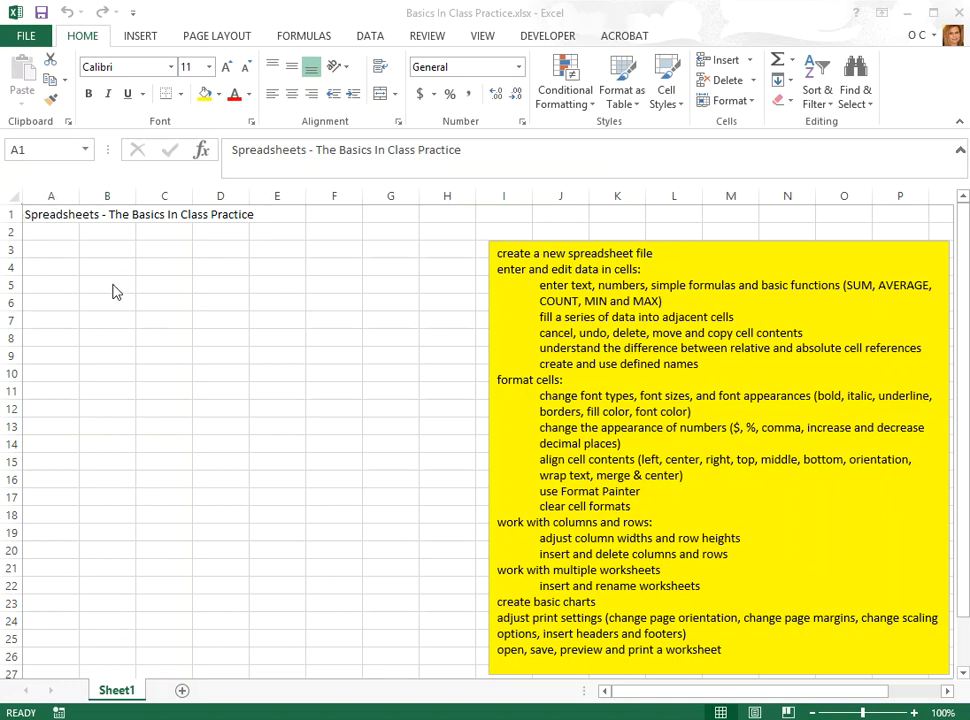
left_click(100, 284)
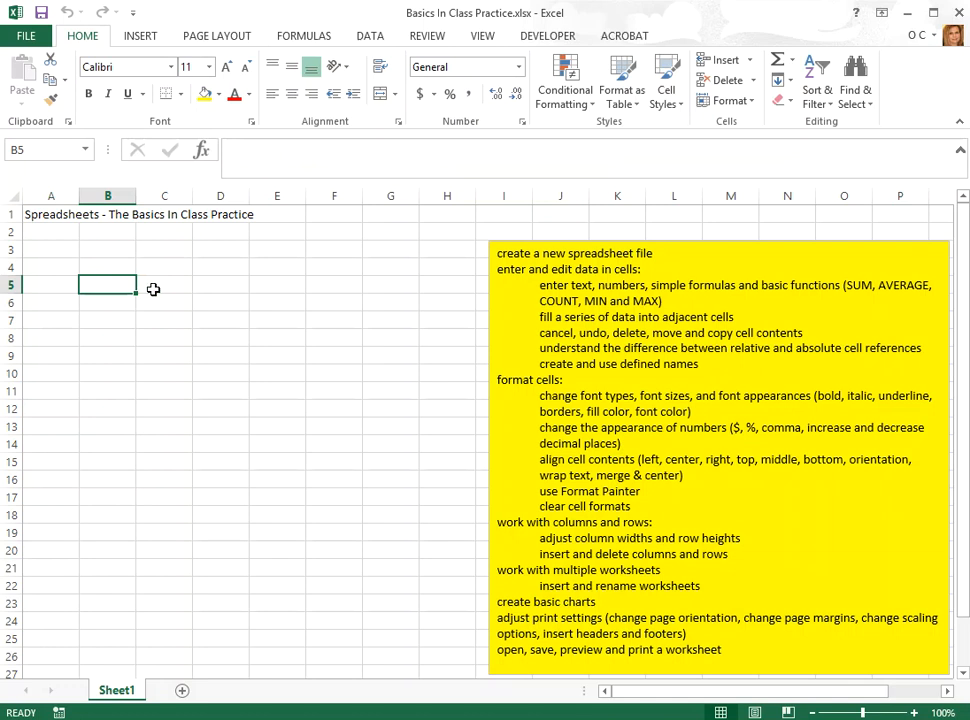
left_click(169, 284)
left_click(208, 338)
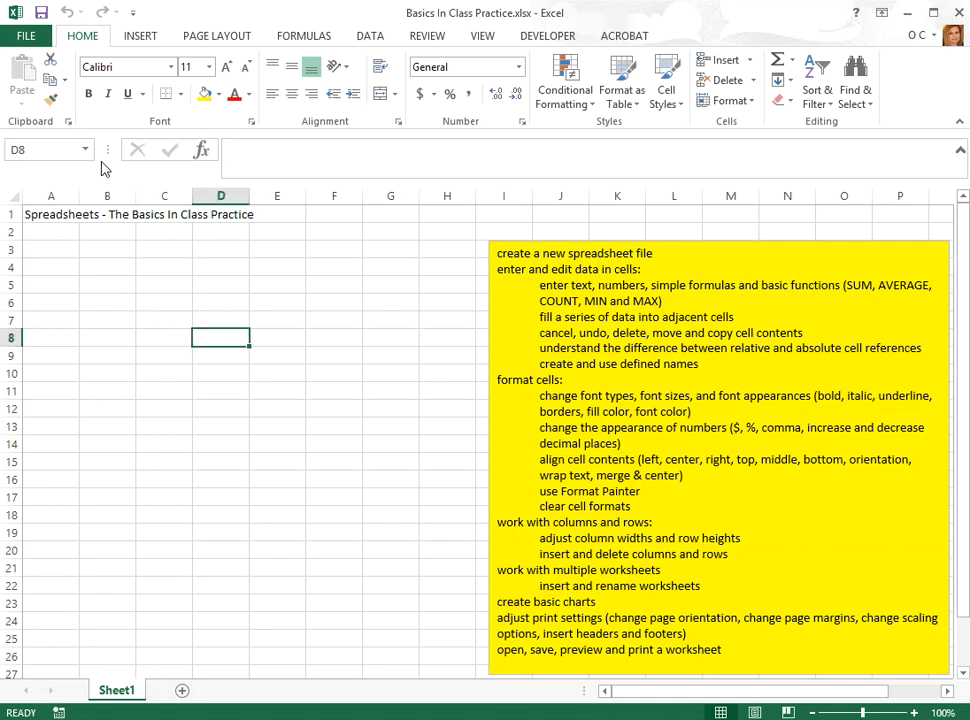
left_click(26, 149)
- Enter the column headings Name, Sales and Sales Commission in cells A6 to C6
left_click(58, 302)
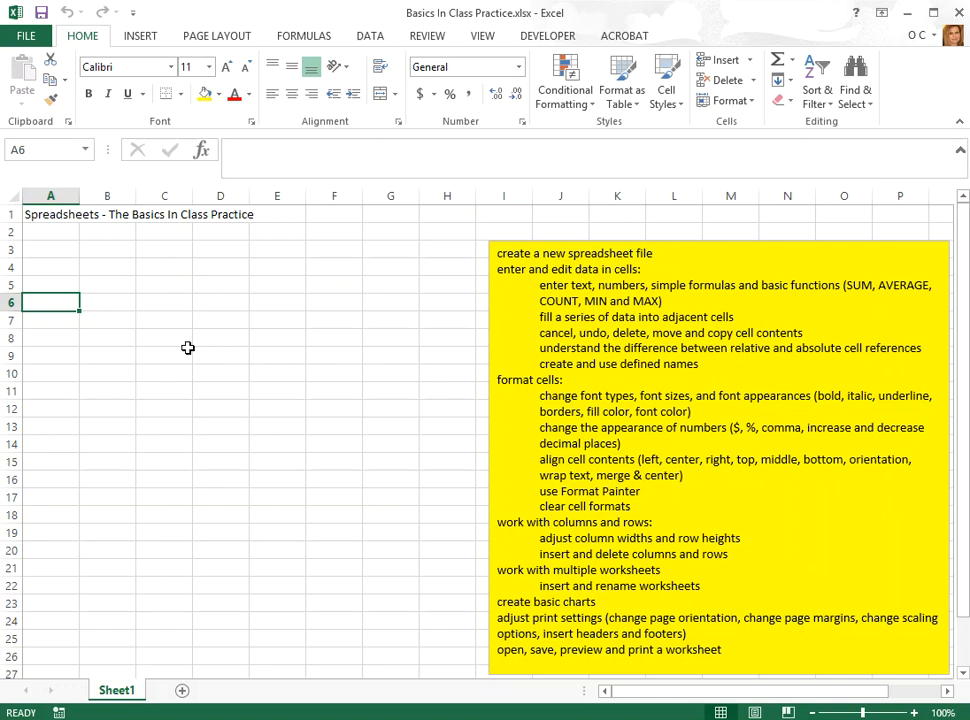
type("Name")
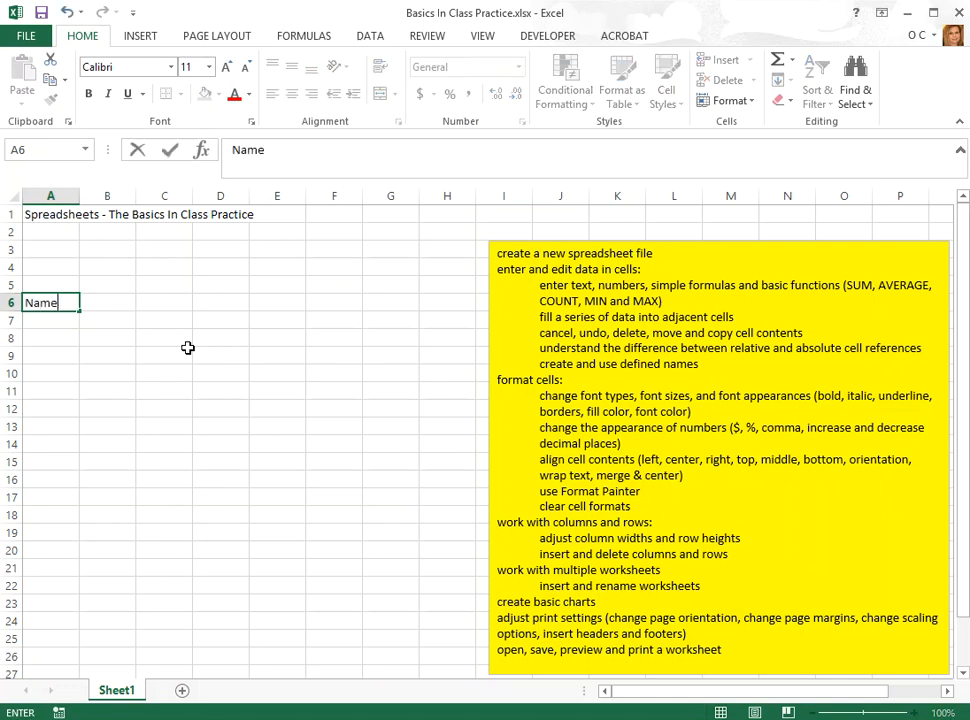
key("Return")
key("Up")
key("Right")
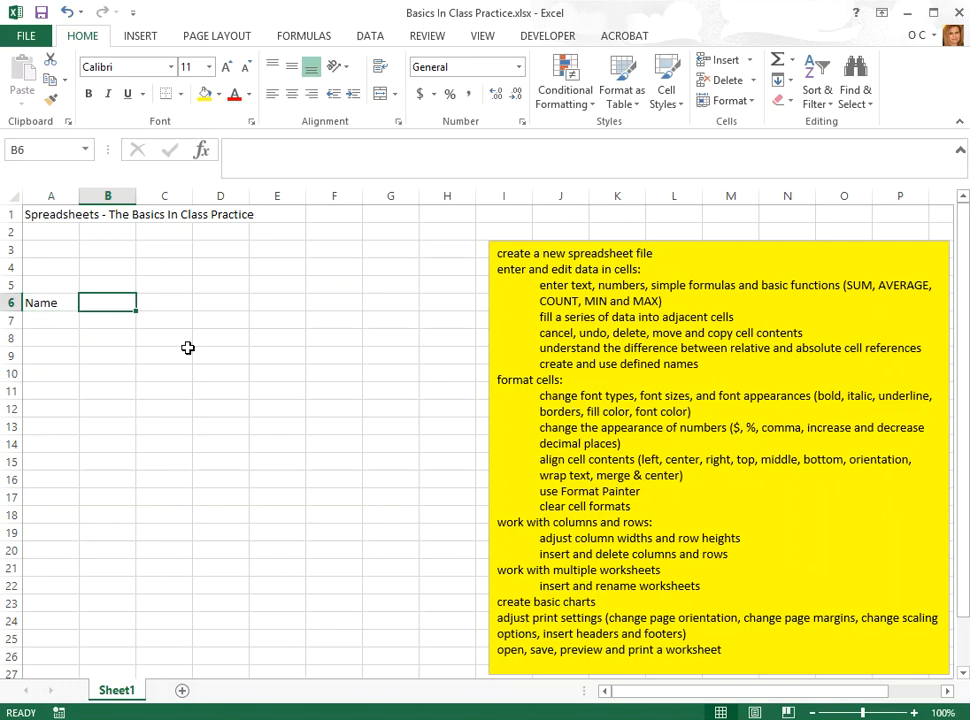
type("Sales")
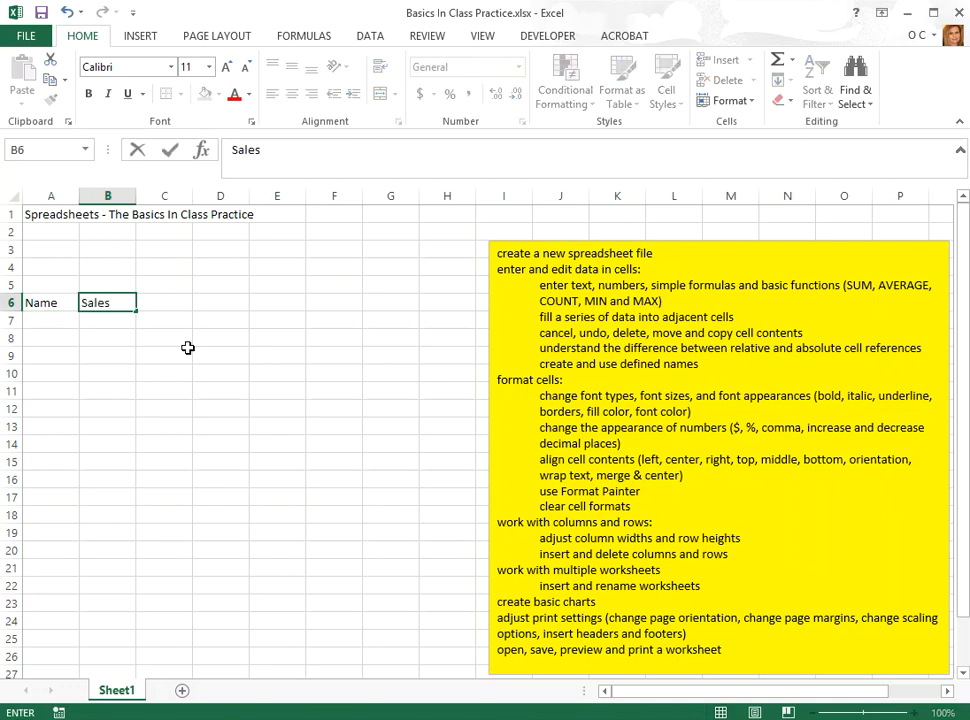
key("Right")
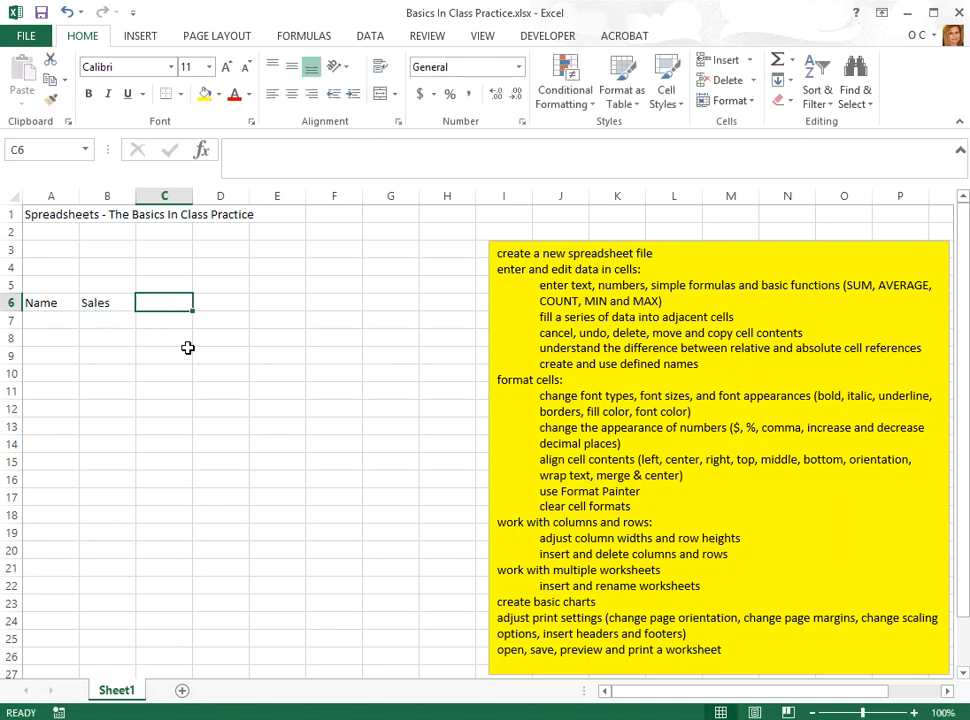
type("Sales Commission")
key("Return")
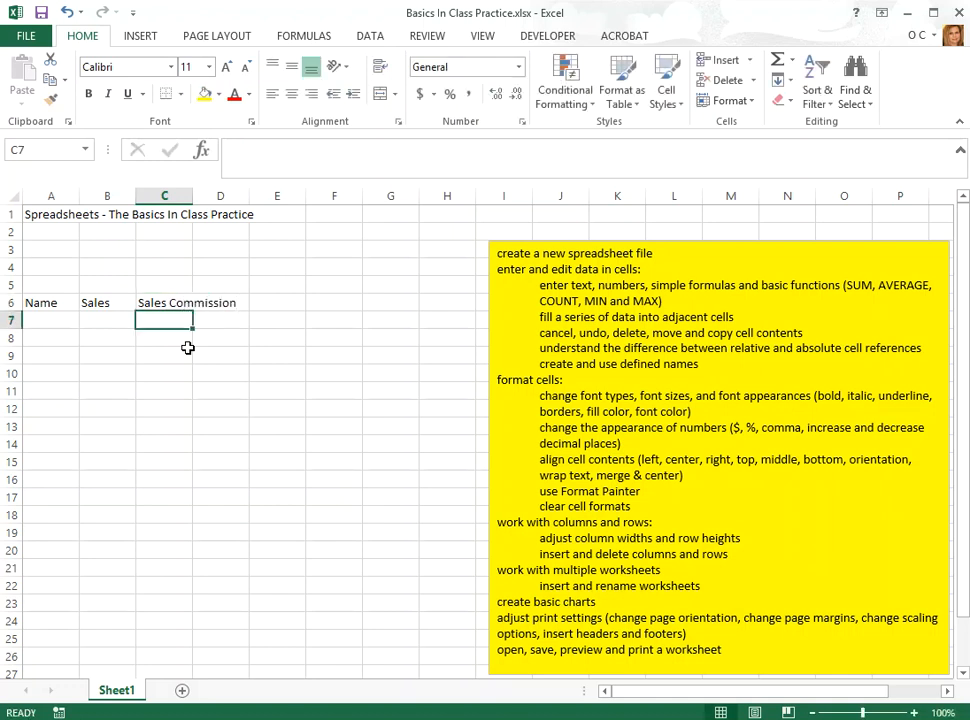
- Enter the three salespeople's first names under the Name heading in cells A7 to A9
key("Left")
key("Left")
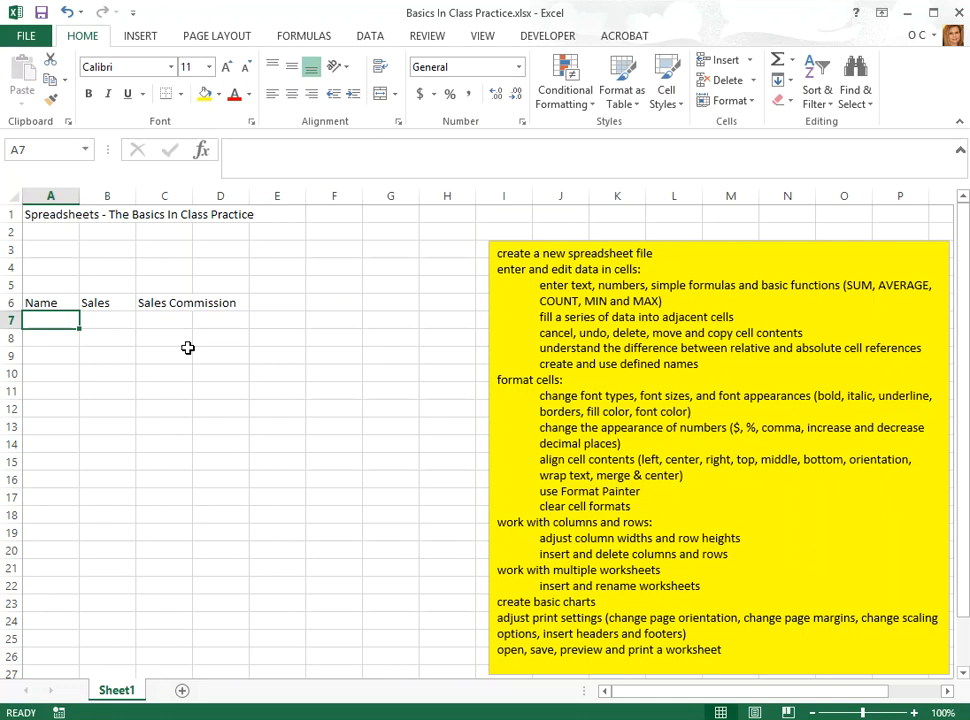
type("Sam")
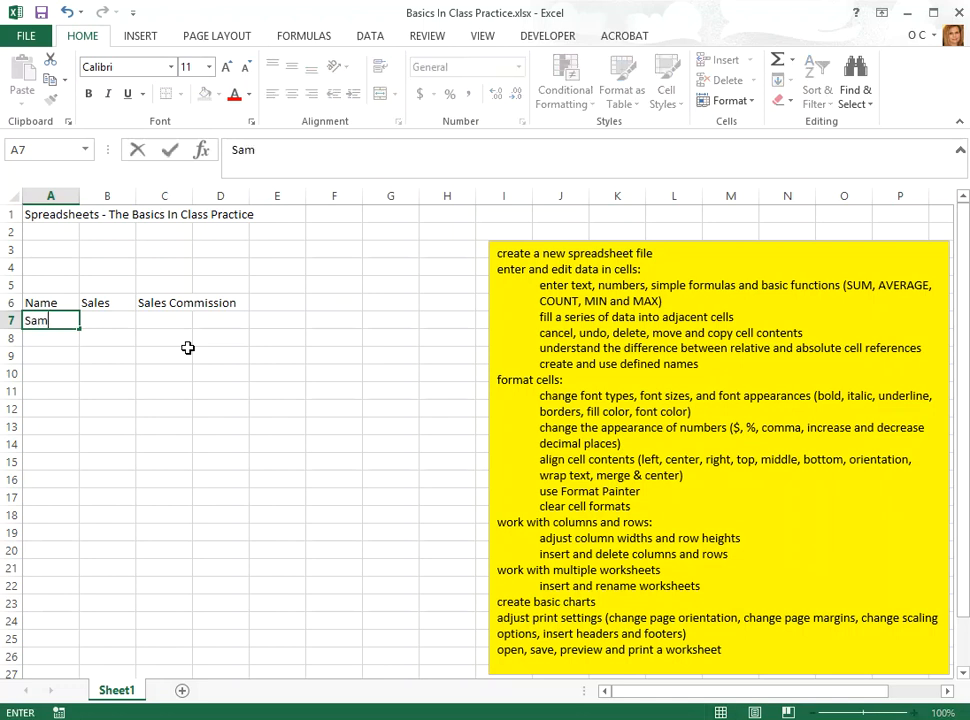
key("Return")
type("Bill")
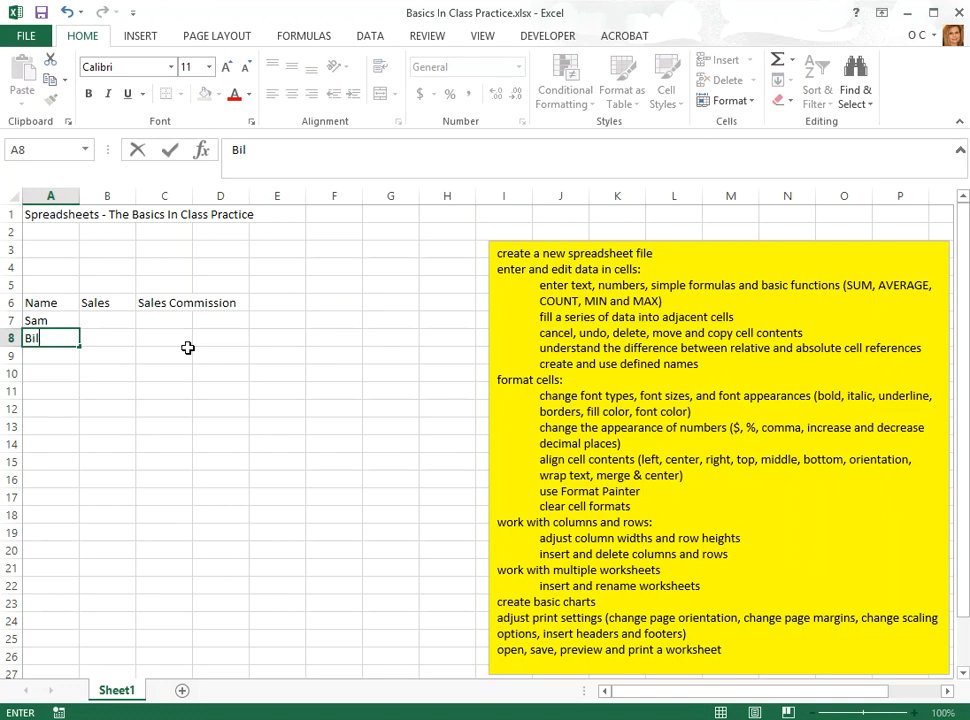
key("Return")
type("Tom")
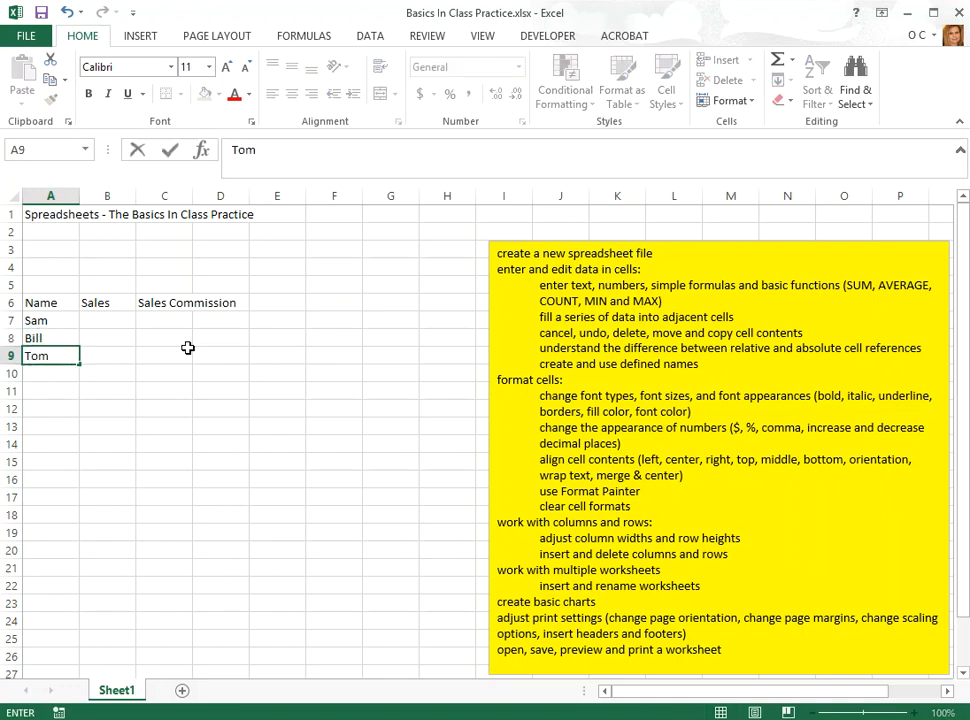
key("Return")
- Enter the sales amounts 1000, 500 and 250 in cells B7 to B9
key("Up")
key("Up")
key("Up")
key("Right")
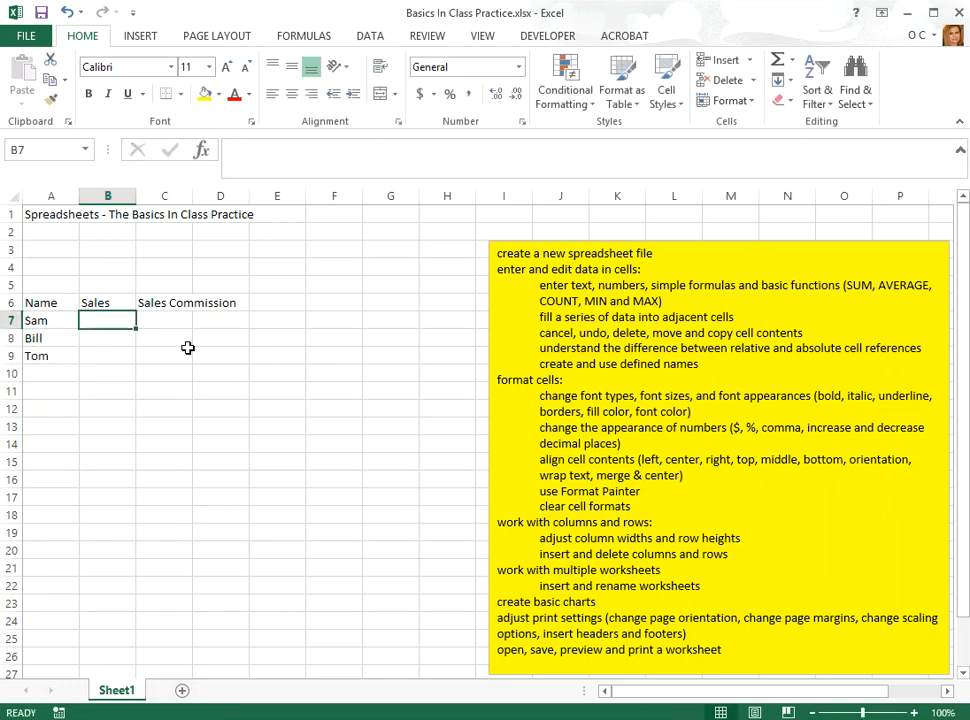
type("1000")
key("Return")
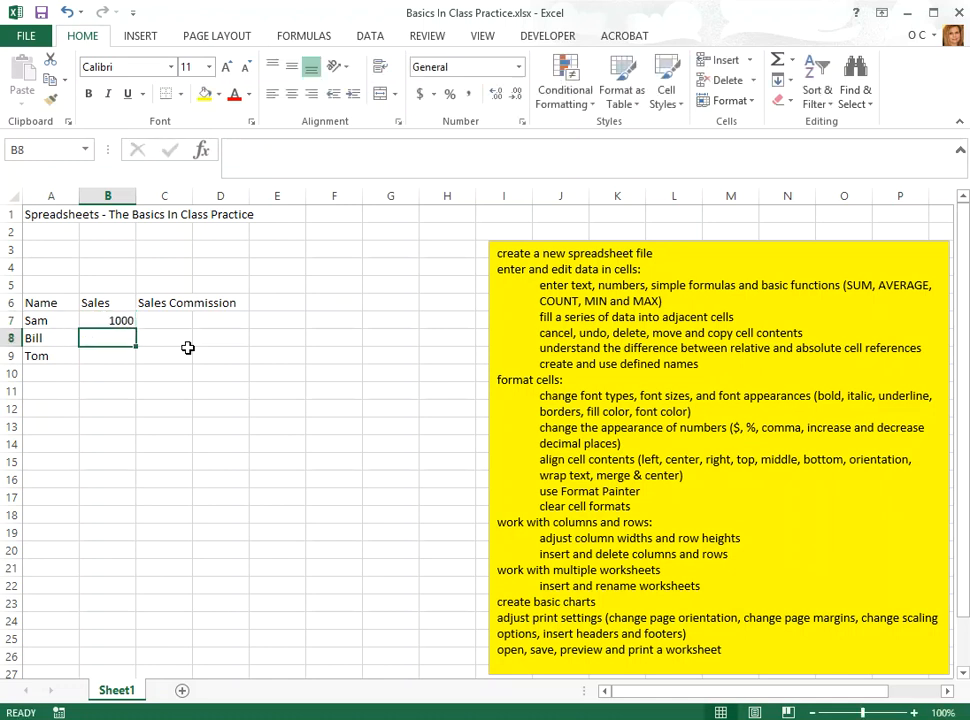
type("500")
key("Return")
type("250")
key("Return")
- Add the row labels Total, Average, Max, Min and Count in cells A10 to A14
key("Left")
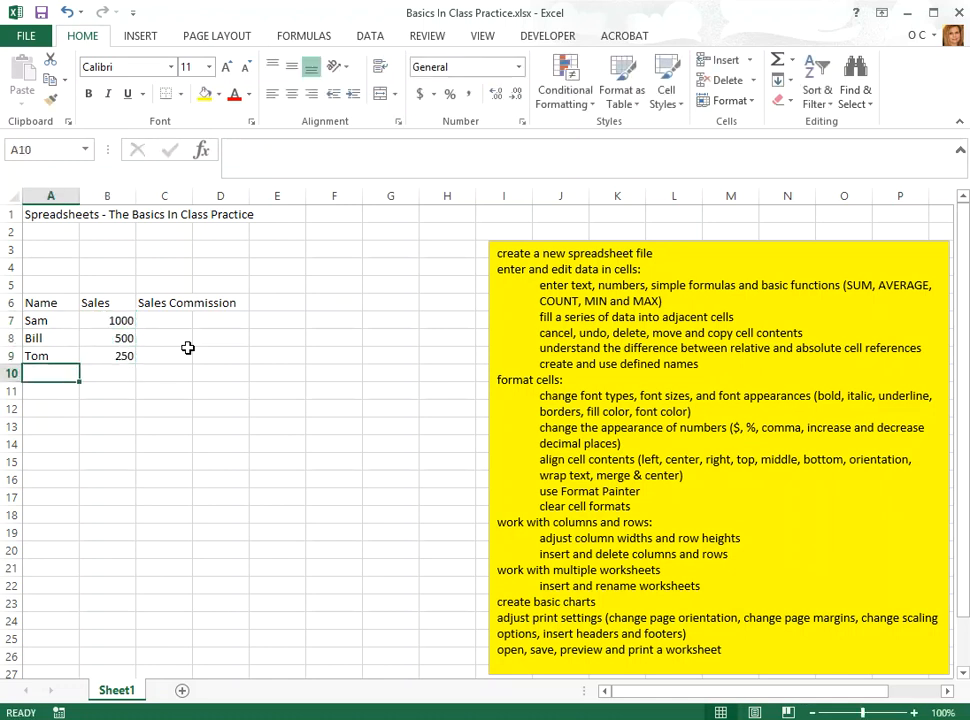
type("Total")
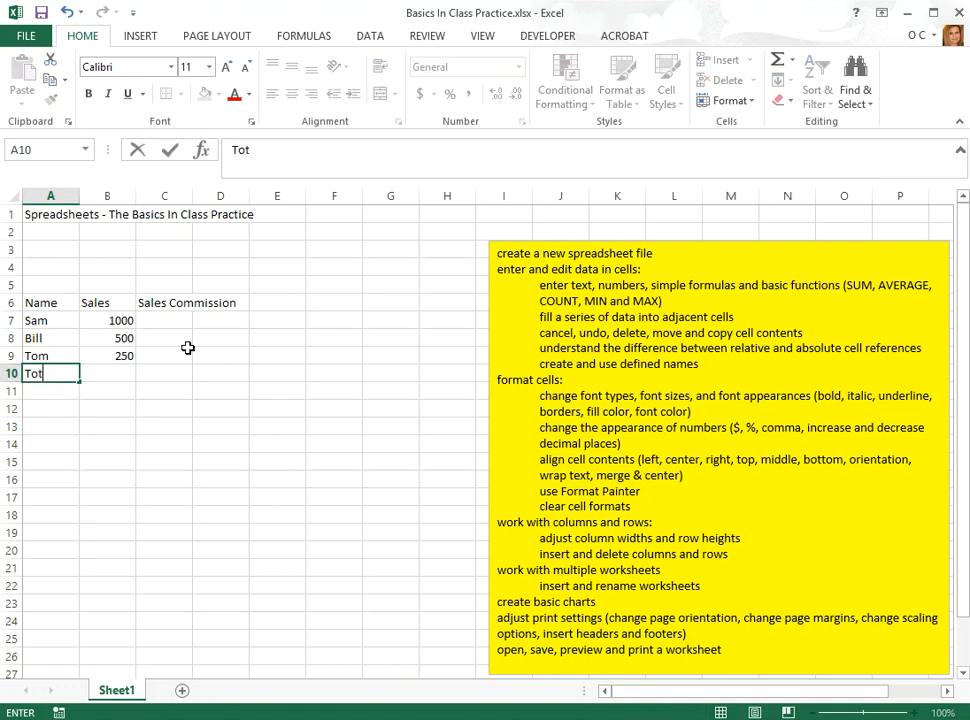
key("Return")
type("Average")
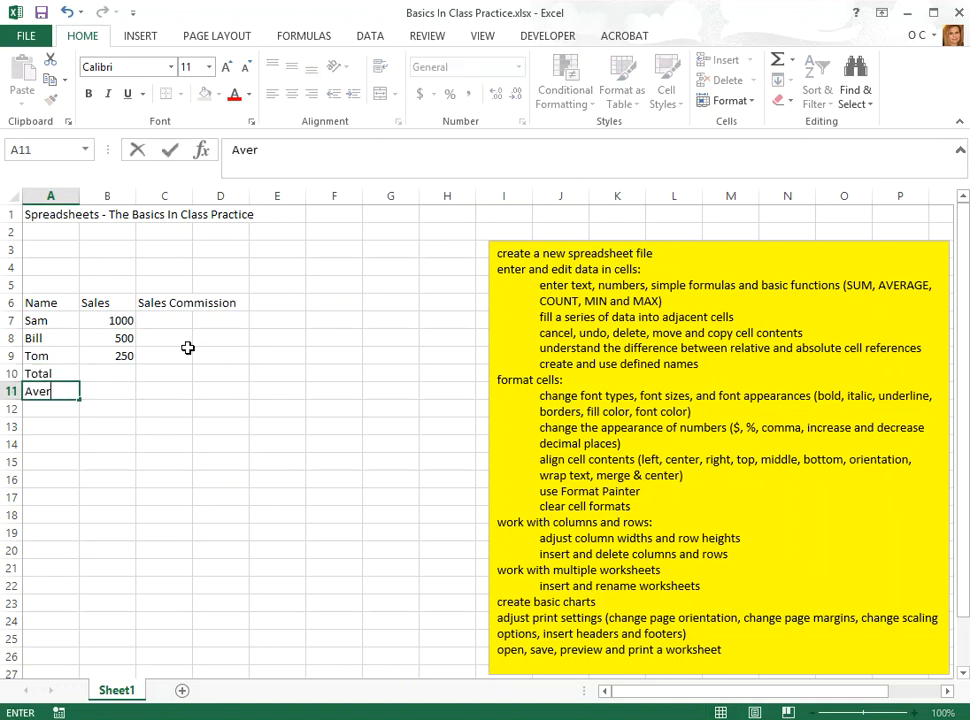
key("Return")
type("Max")
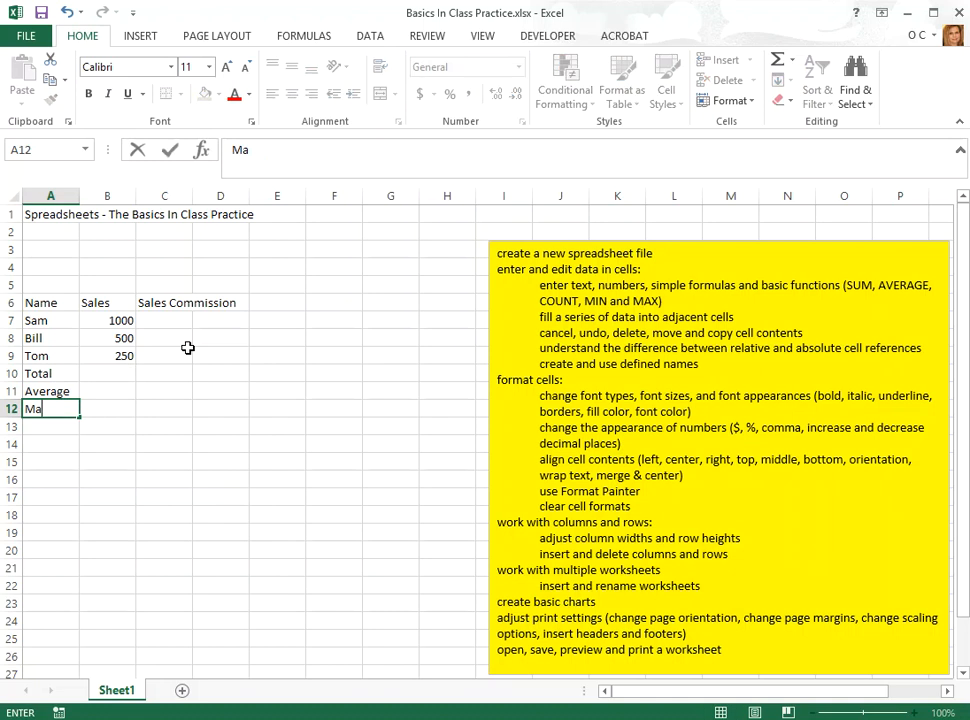
key("Return")
type("Min")
key("Return")
type("Count")
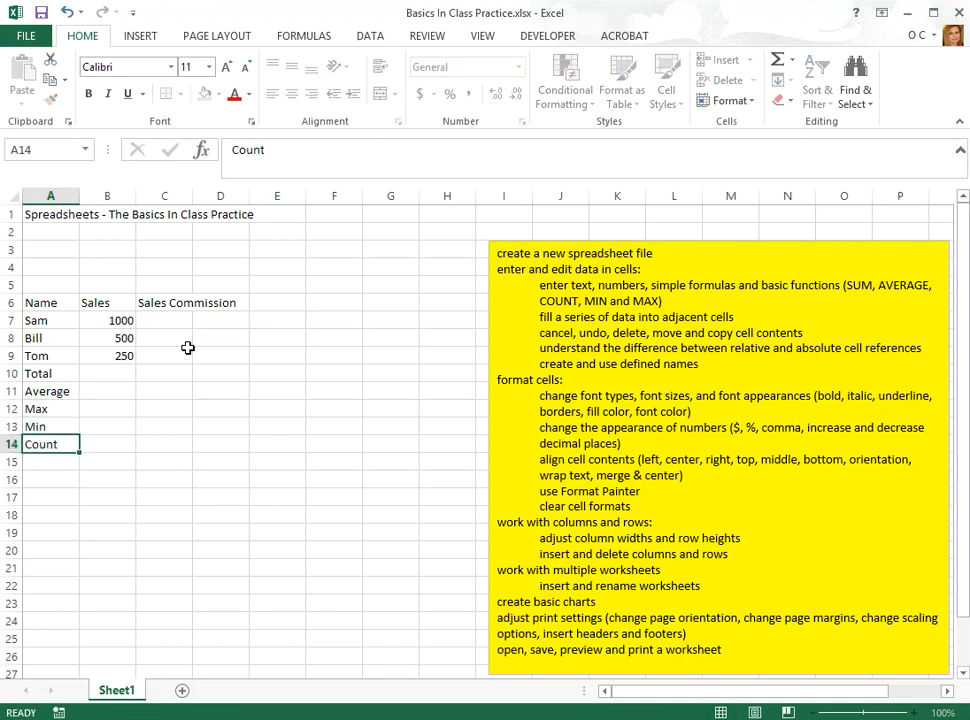
key("Return")
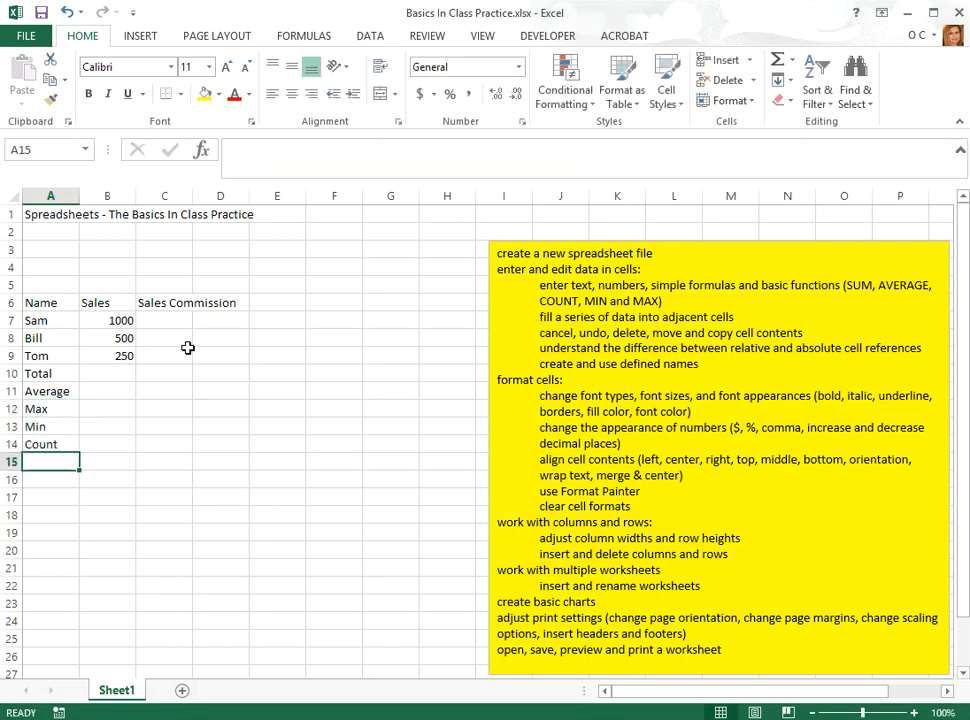
- Calculate total sales in cell B10 with the typed-number formula =1000+500+250
left_click(61, 319)
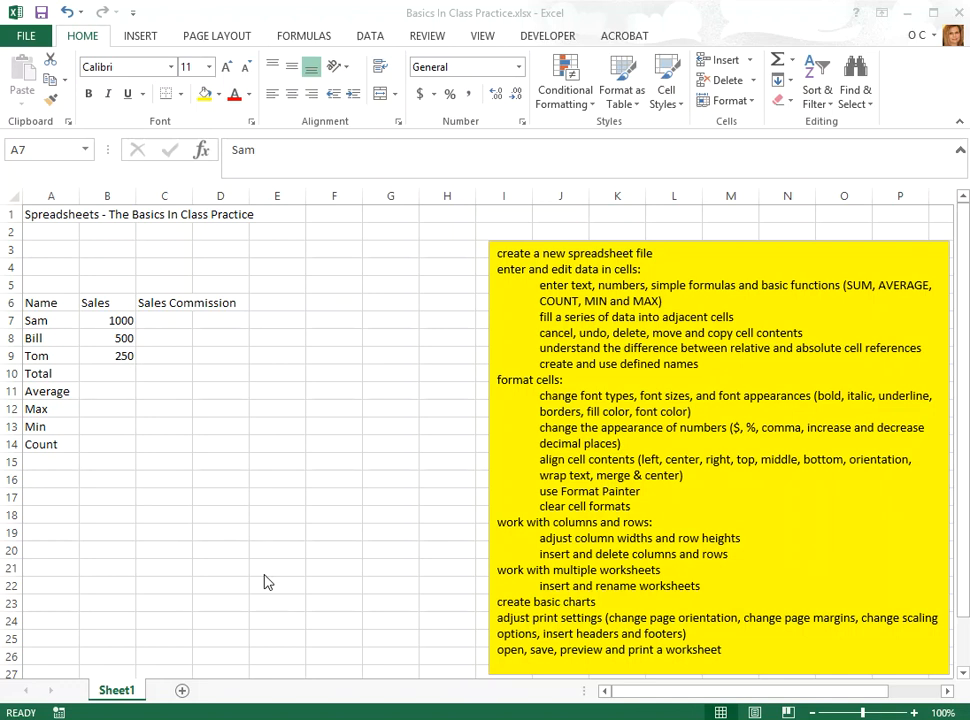
left_click(111, 373)
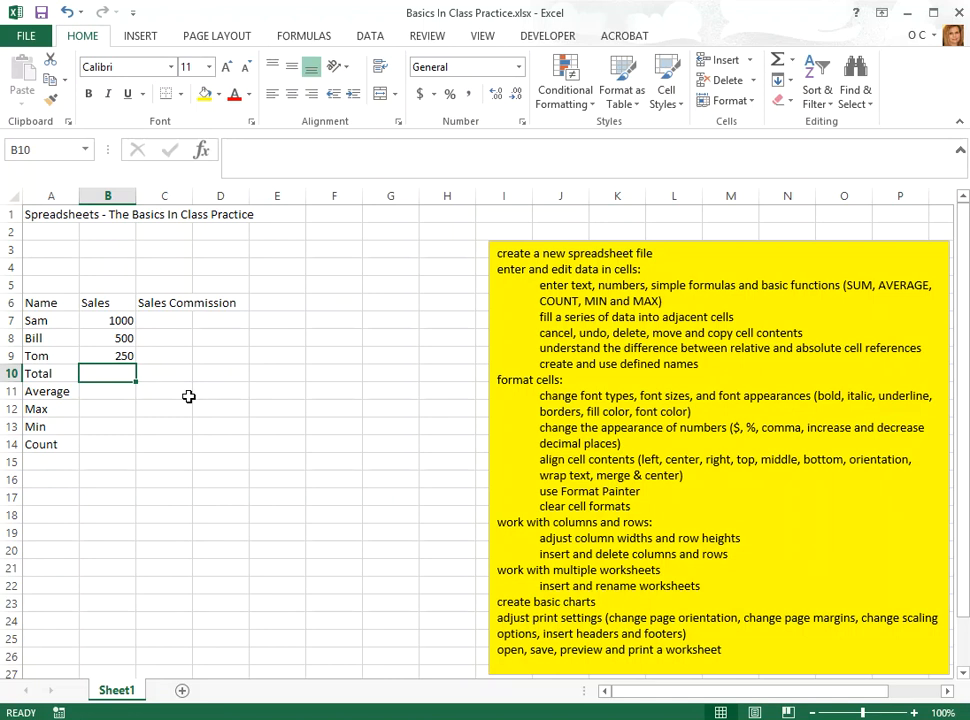
type("=")
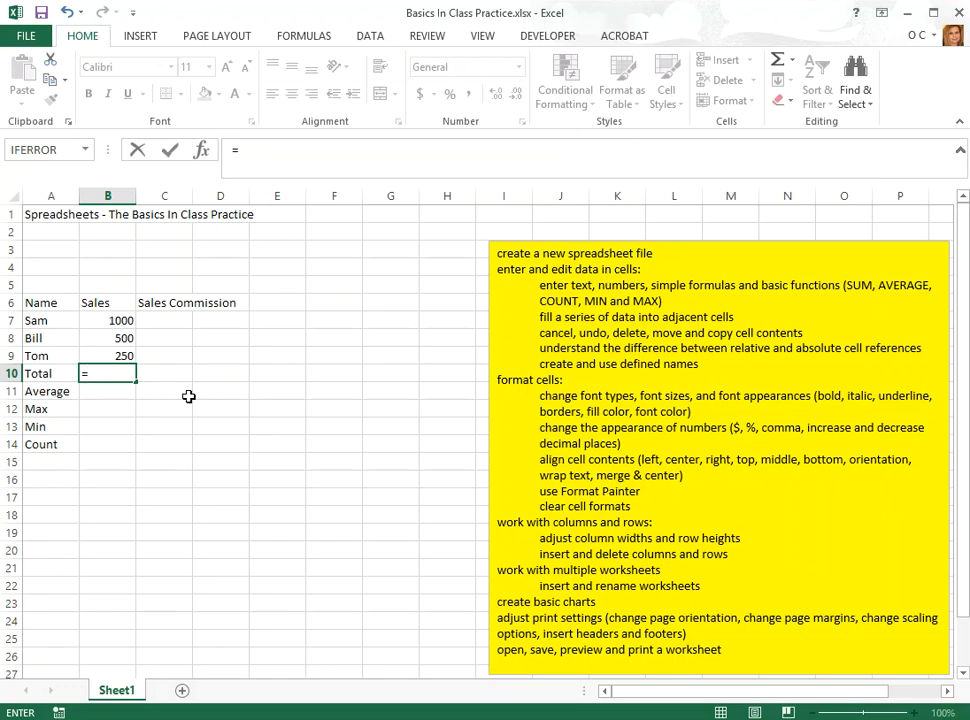
type("1000+500")
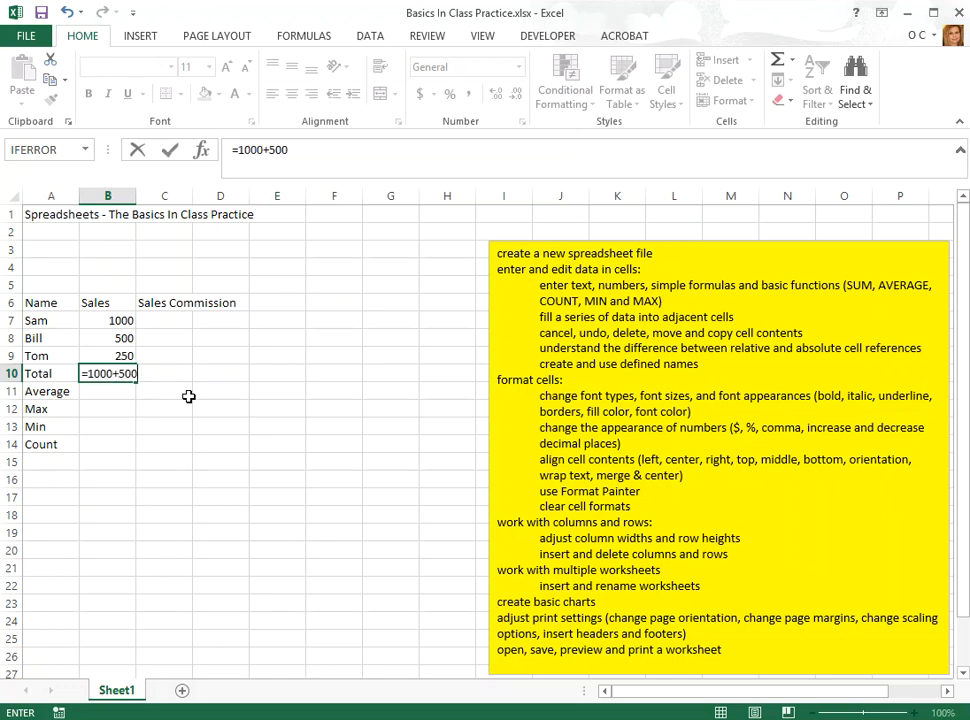
type("+250")
key("Return")
key("Up")
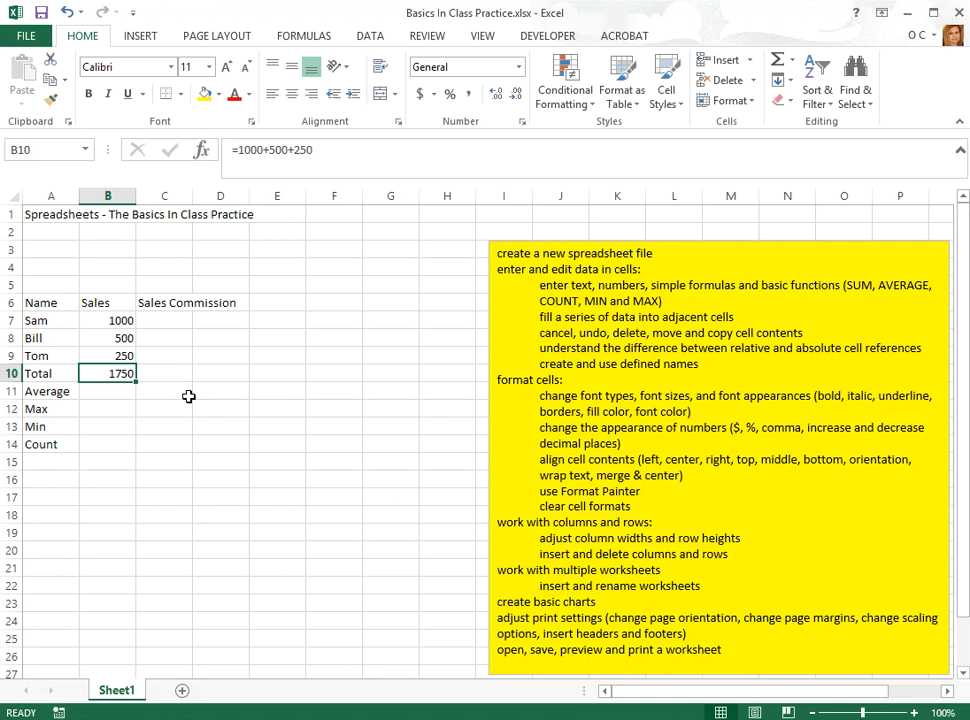
- Change the first salesperson's sales amount in cell B7 to 500
left_click(117, 321)
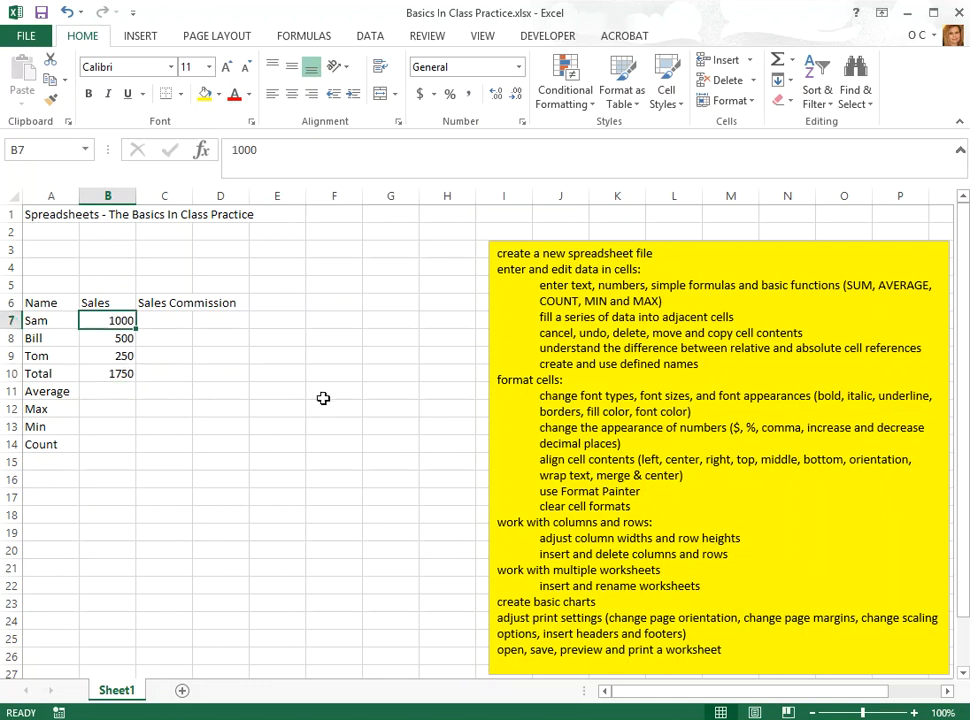
type("500")
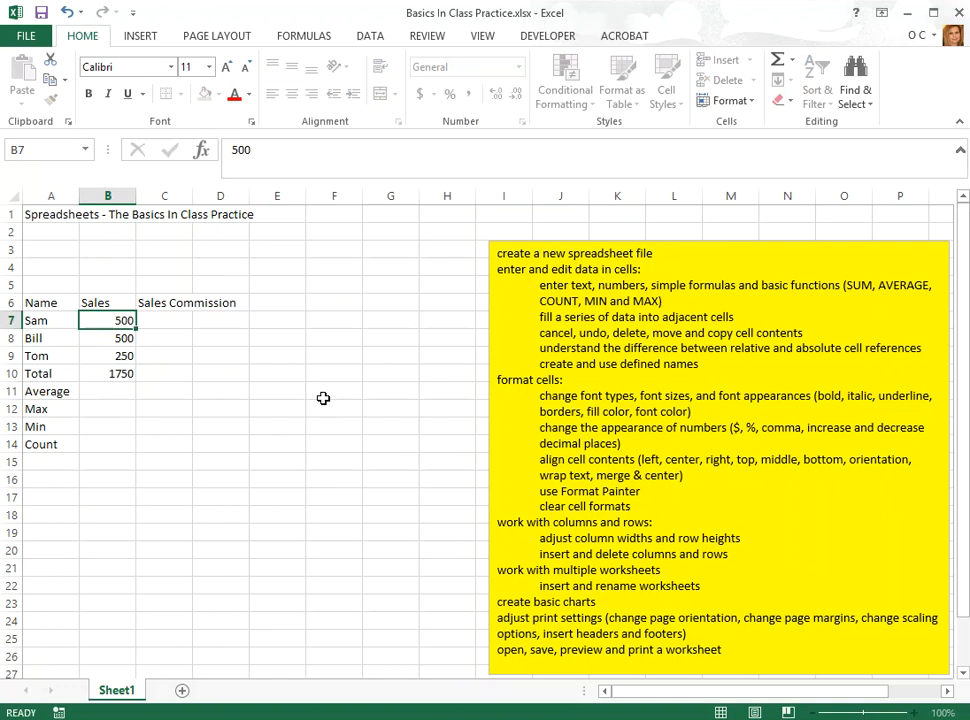
key("Return")
- Edit the total formula in cell B10 so that it reads =500+500+250
left_click(125, 374)
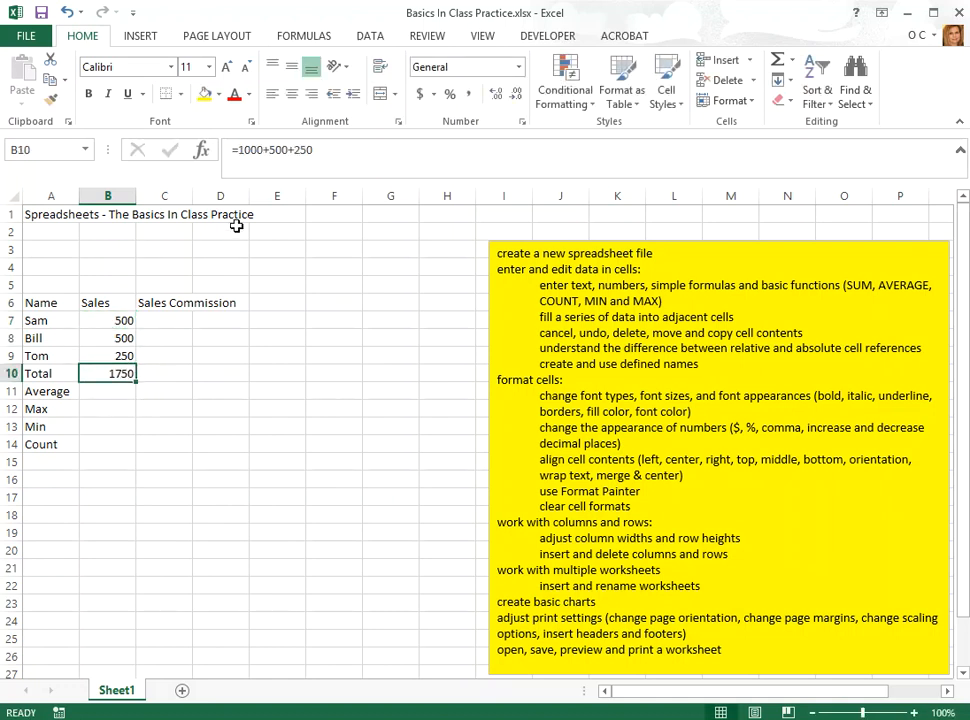
left_click(265, 150)
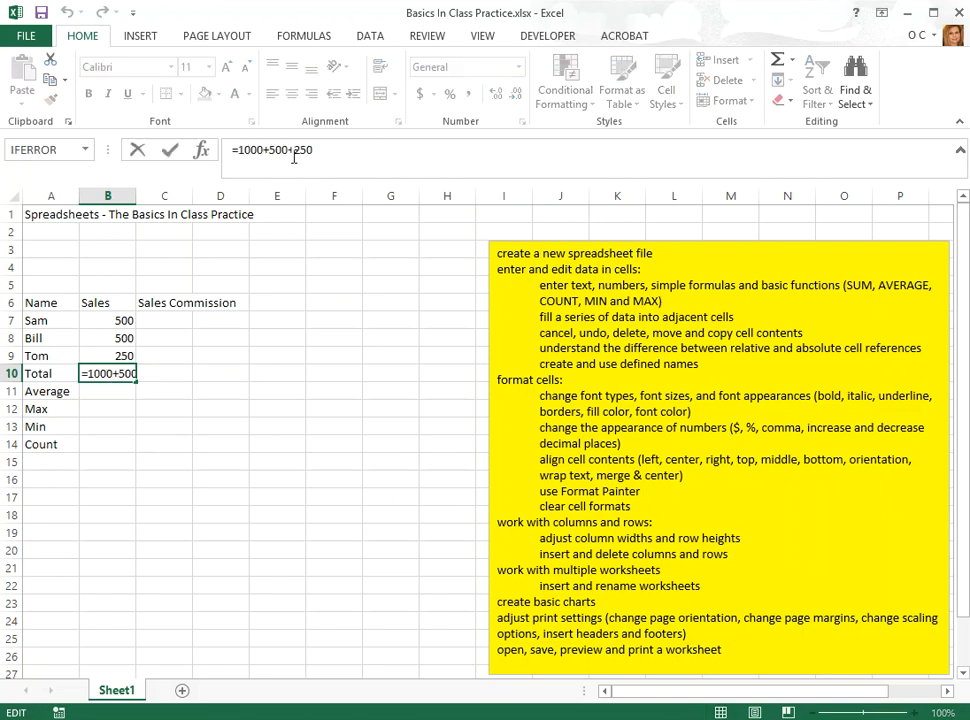
key("BackSpace")
key("BackSpace")
key("BackSpace")
key("BackSpace")
type("500")
key("Return")
key("Up")
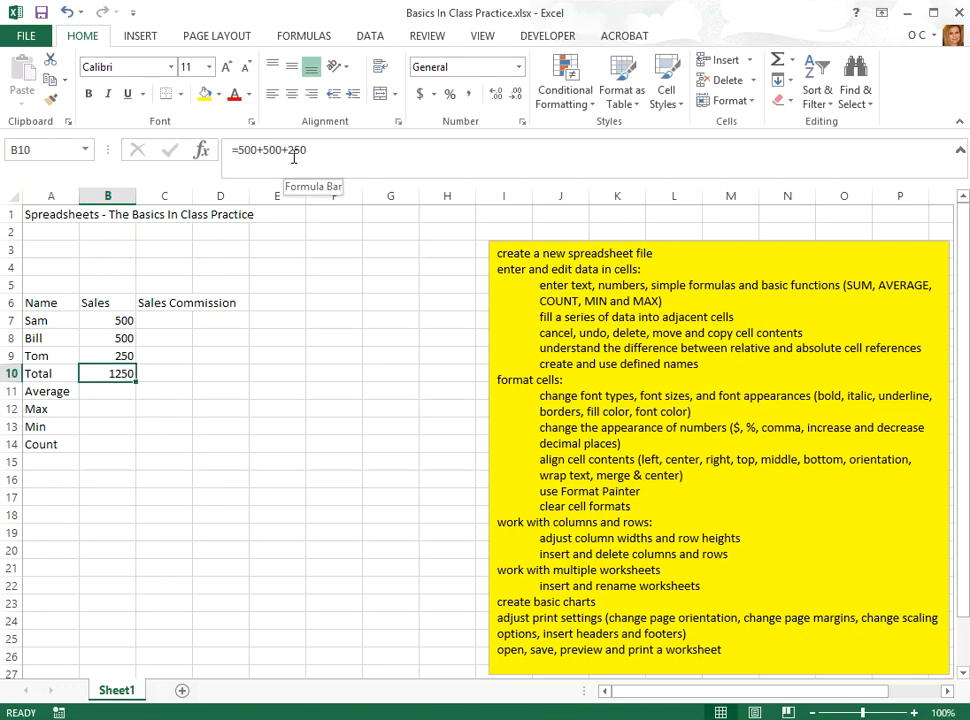
- Replace the total in cell B10 with the cell-reference formula =B7+B8+B9
key("Delete")
type("=")
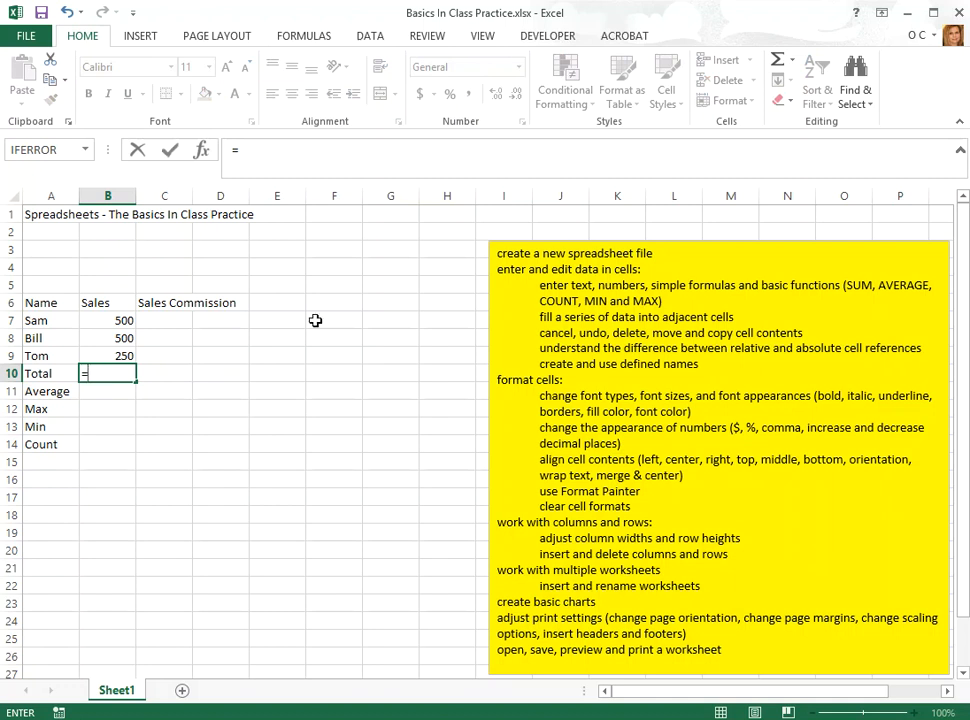
left_click(113, 322)
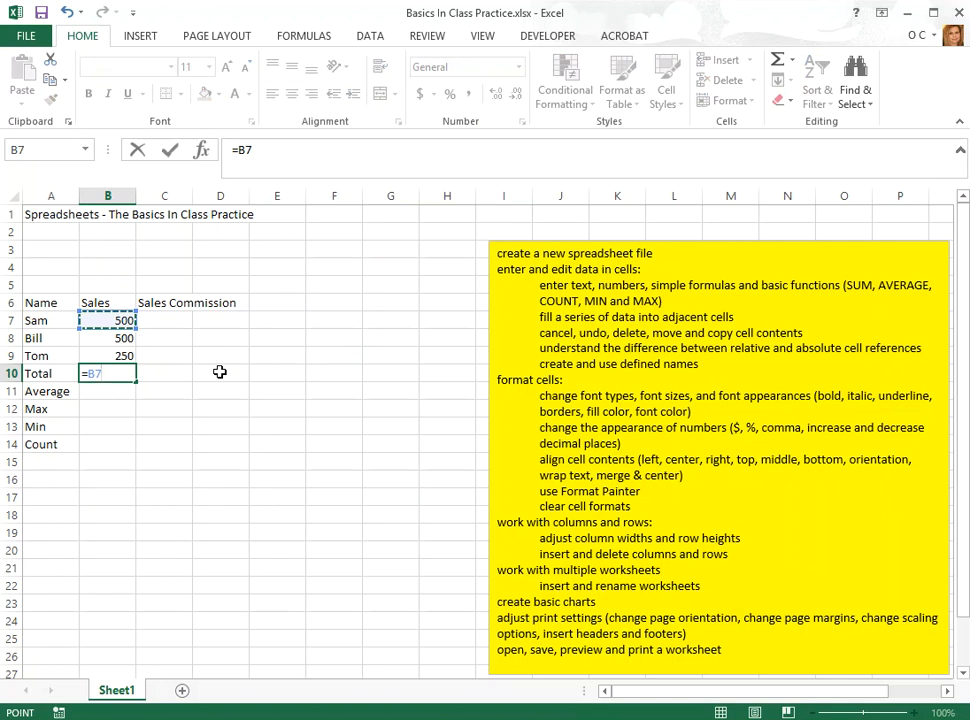
type("+")
left_click(102, 338)
type("+")
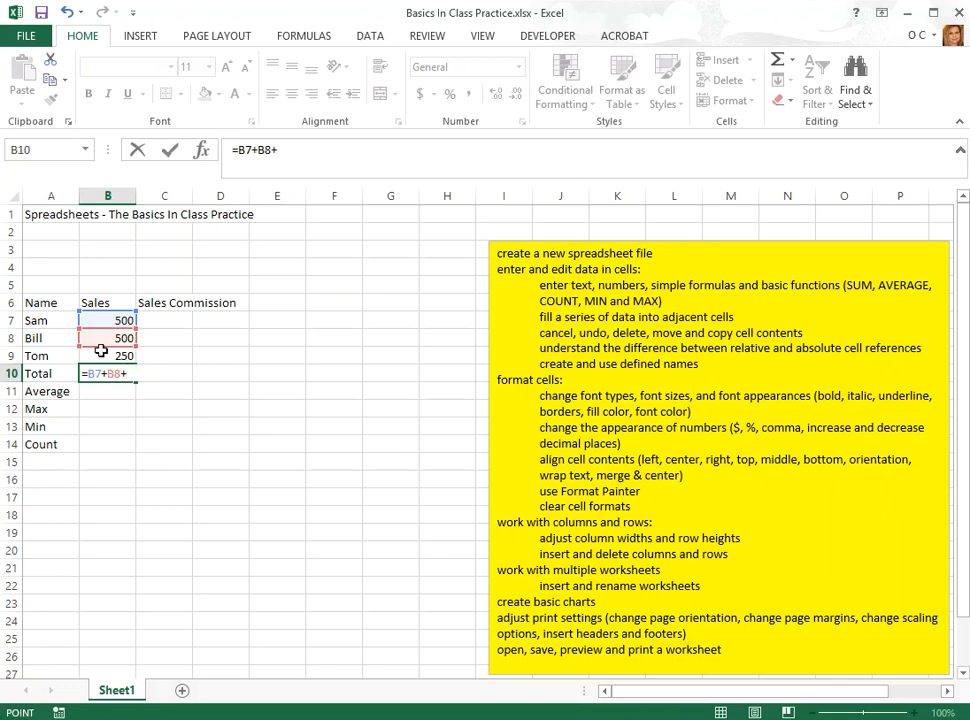
left_click(104, 355)
key("Return")
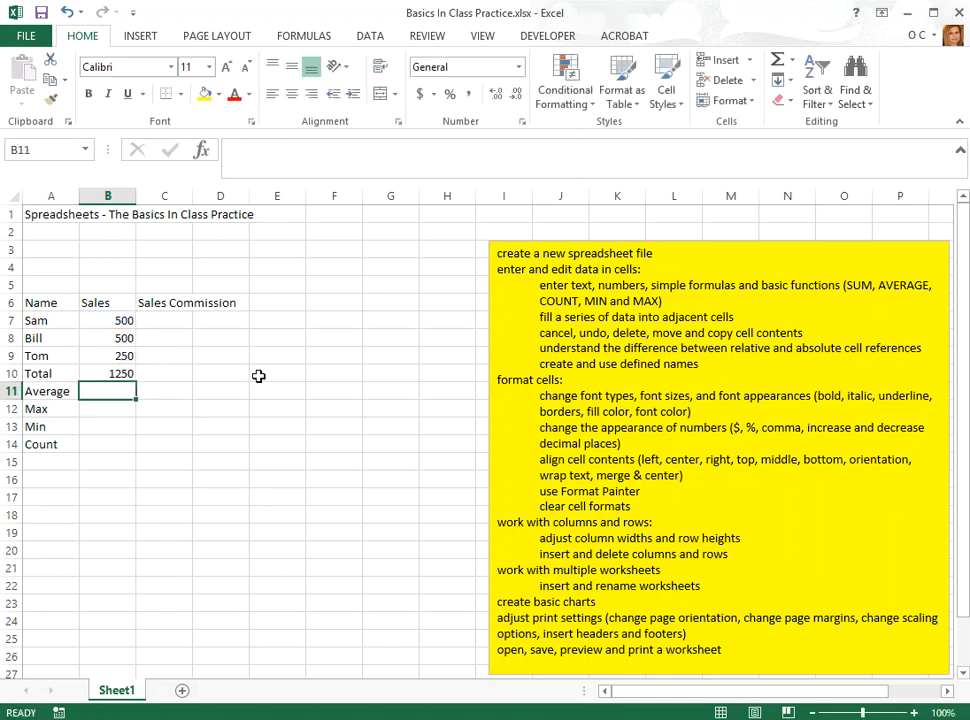
key("Up")
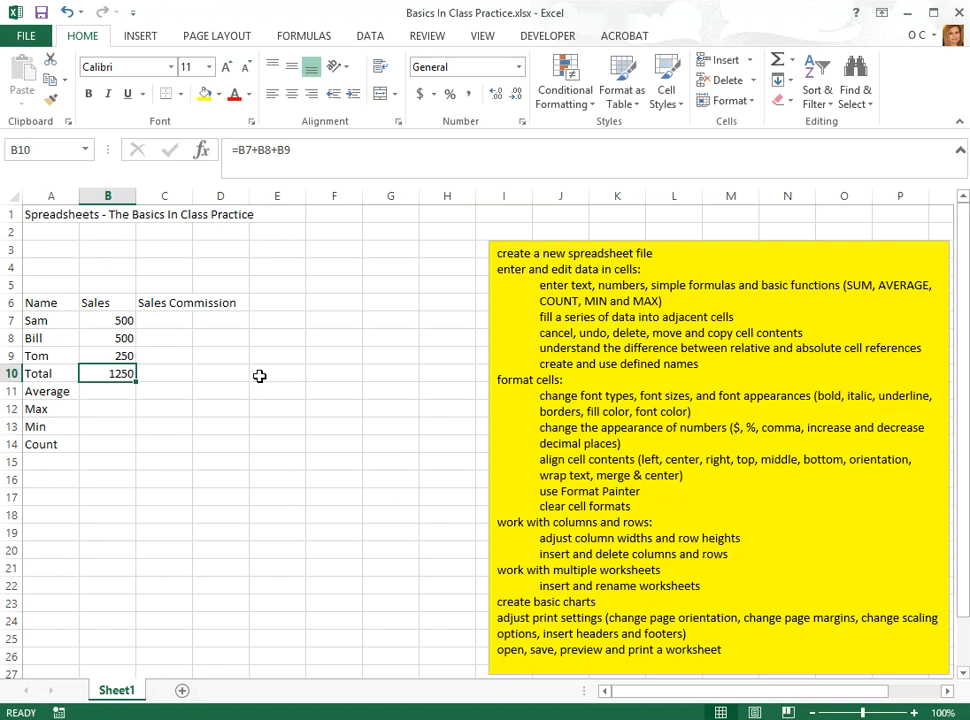
- Change the first salesperson's sales amount in cell B7 to 1000
left_click(90, 322)
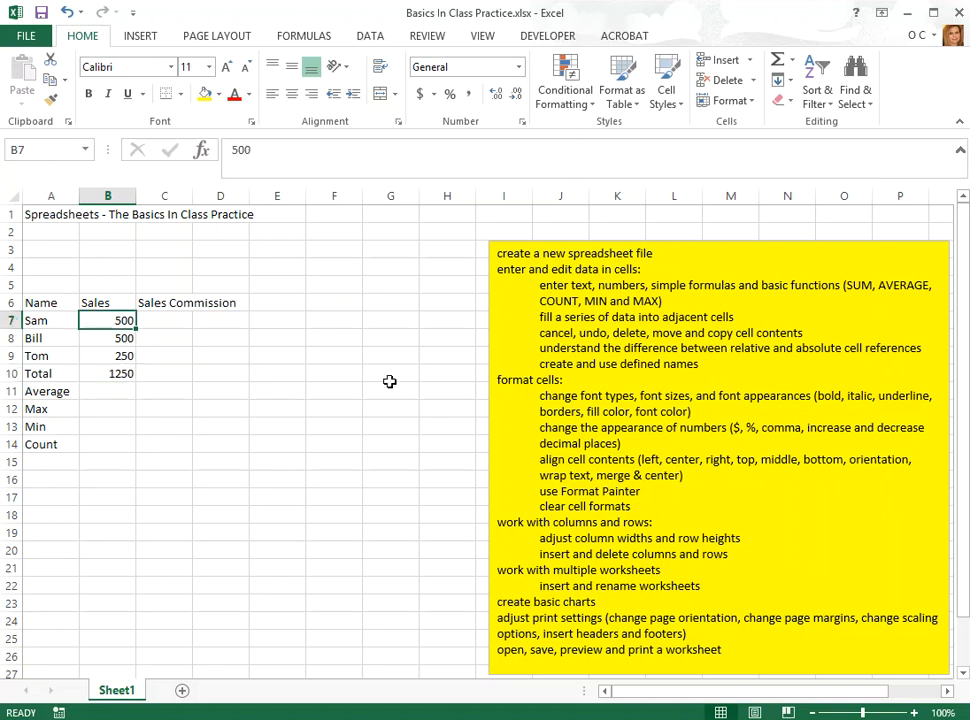
type("1000")
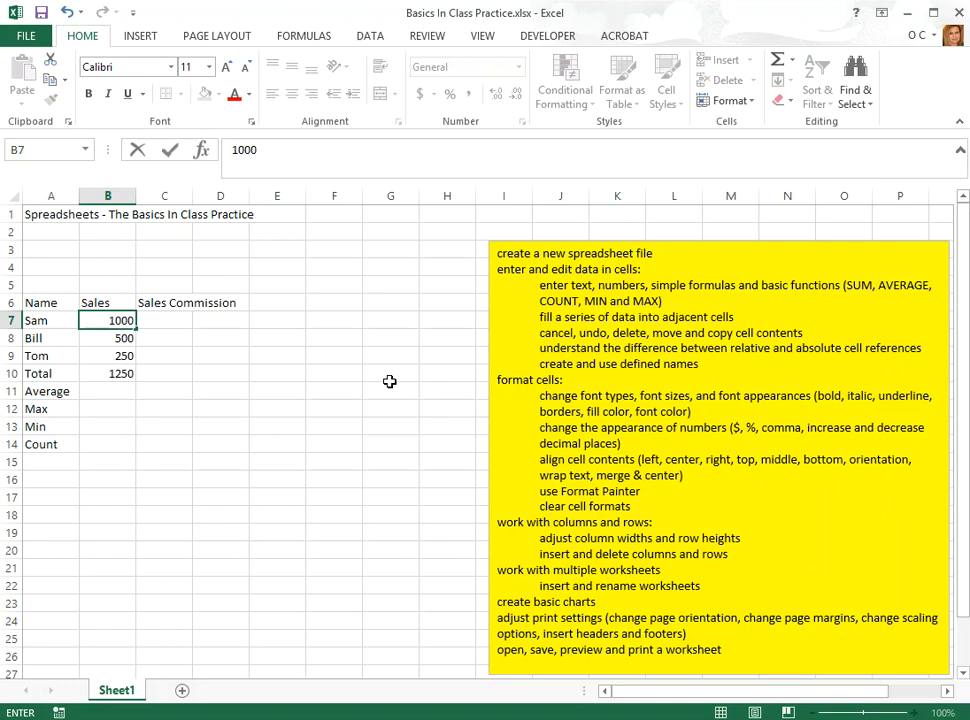
key("Return")
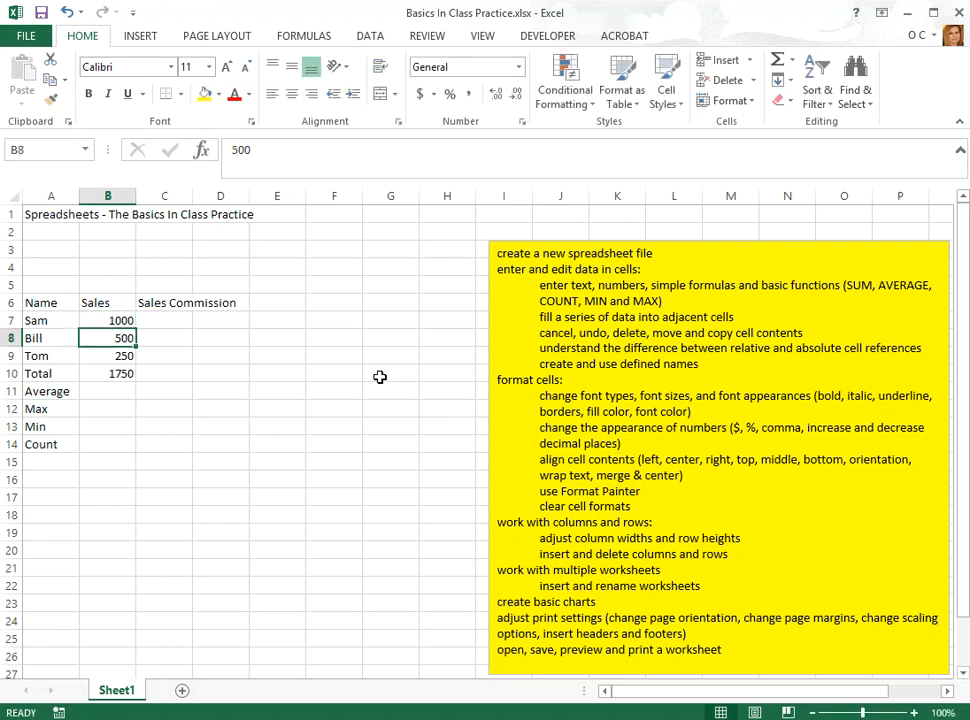
- Clear the total in cell B10 and replace it with the AutoSum formula =SUM(B7:B9)
left_click(123, 374)
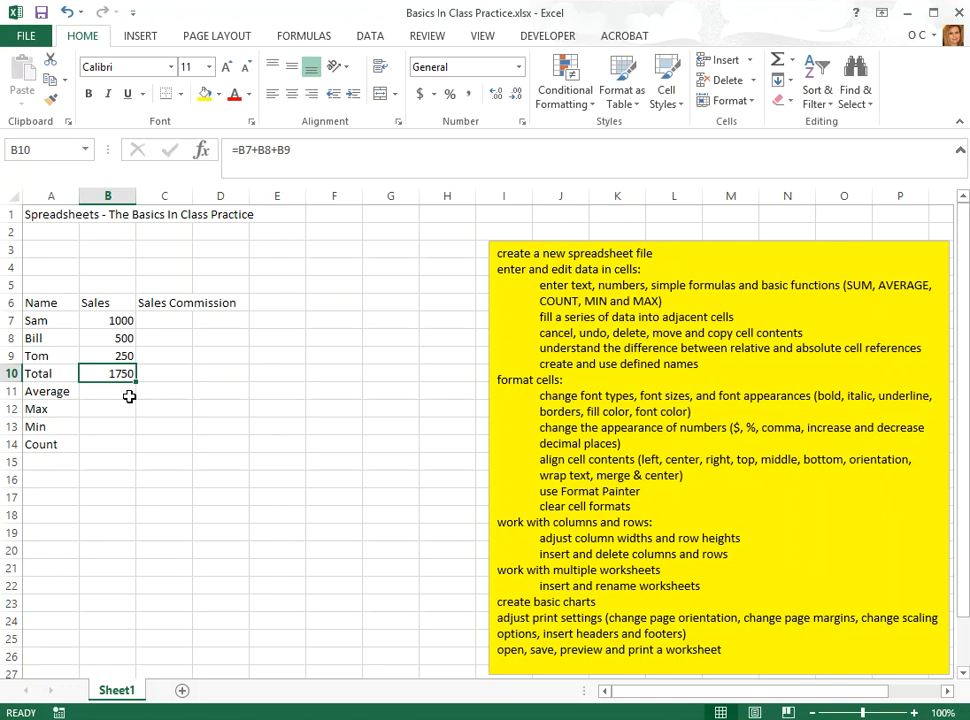
key("Delete")
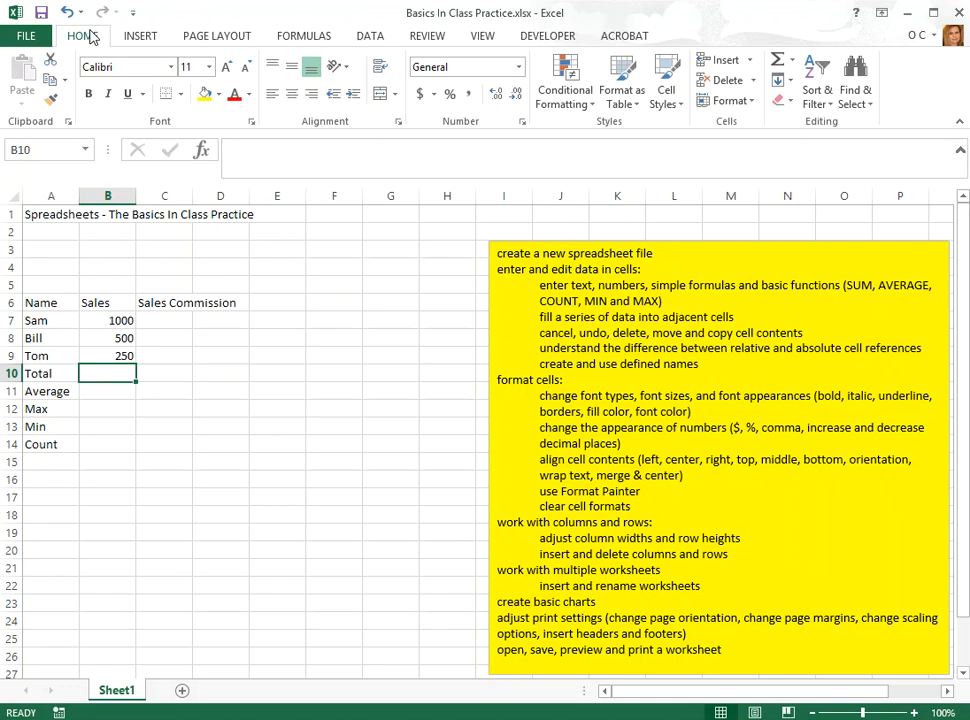
left_click(778, 65)
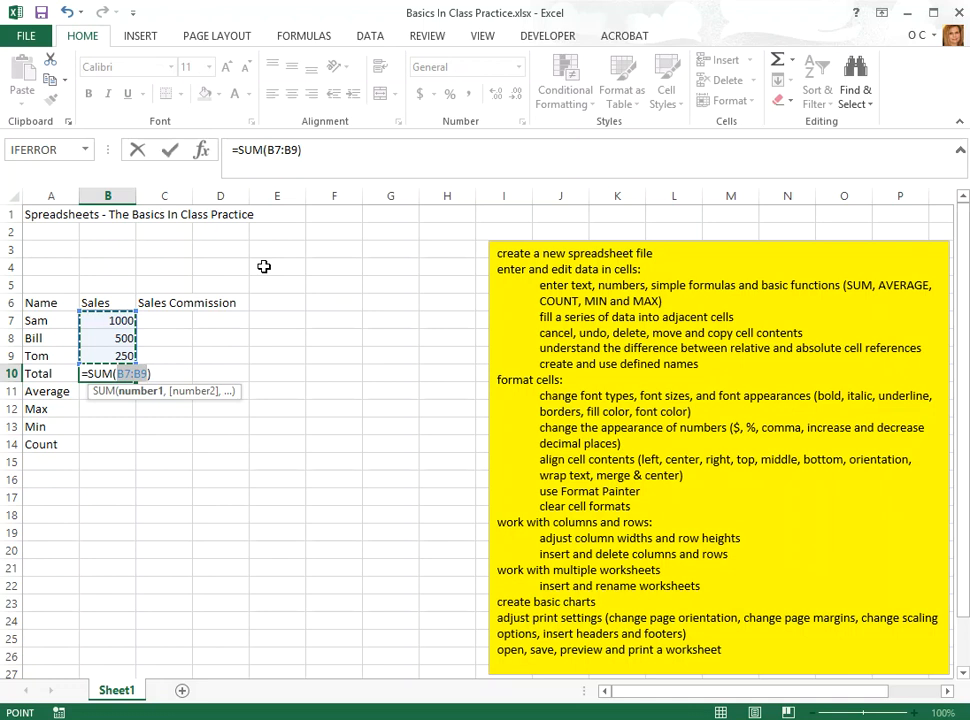
left_click(170, 151)
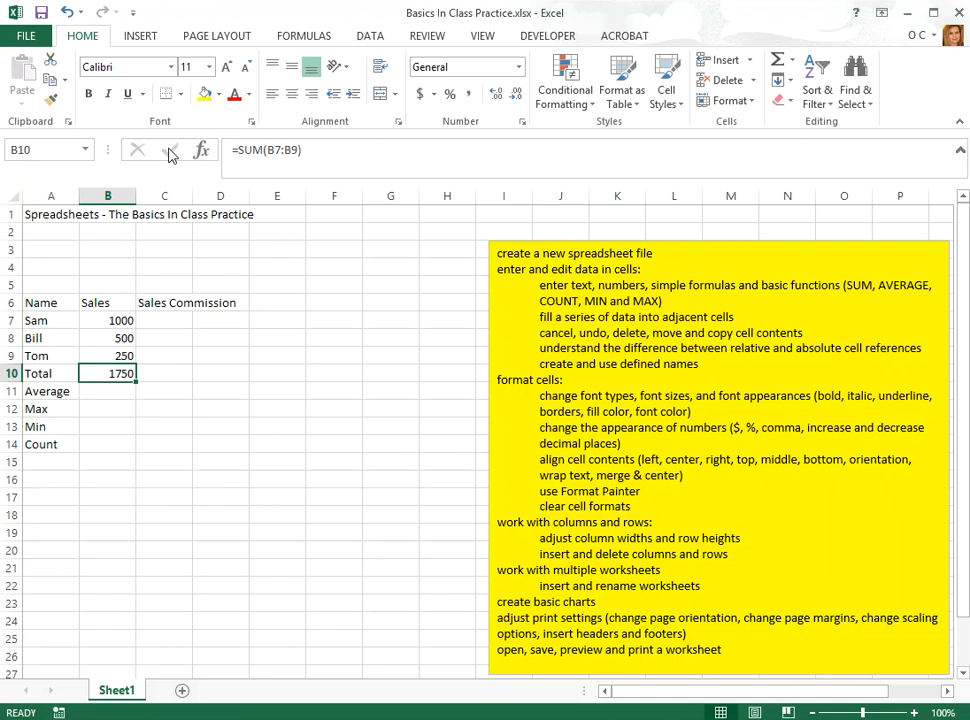
- Calculate the average sales in cell B11 with the AVERAGE function, limiting its range to B7:B9
left_click(119, 391)
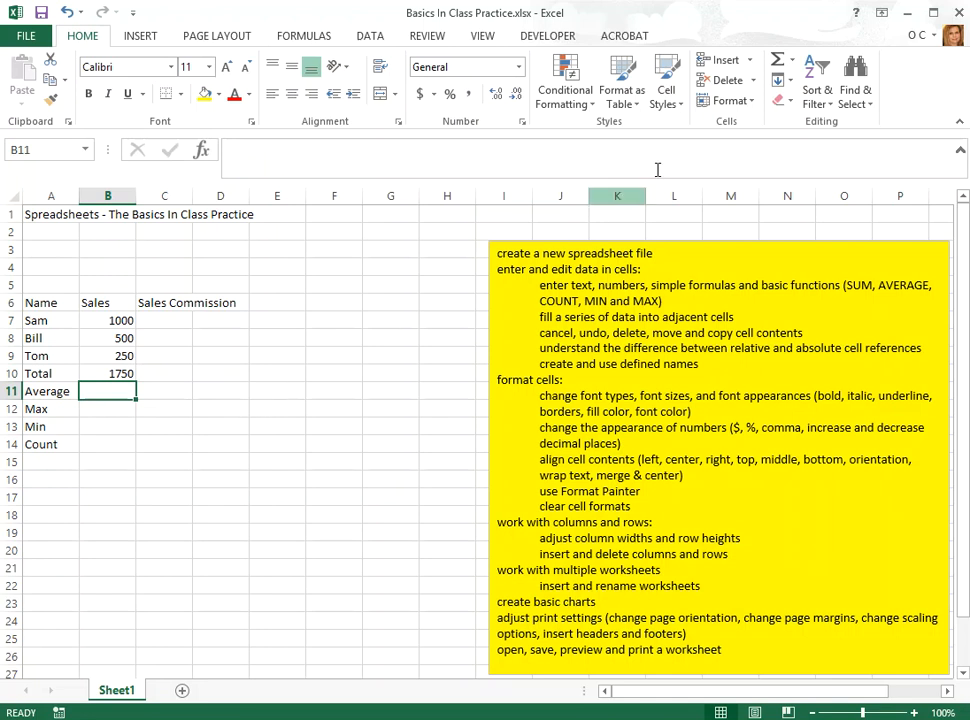
left_click(793, 64)
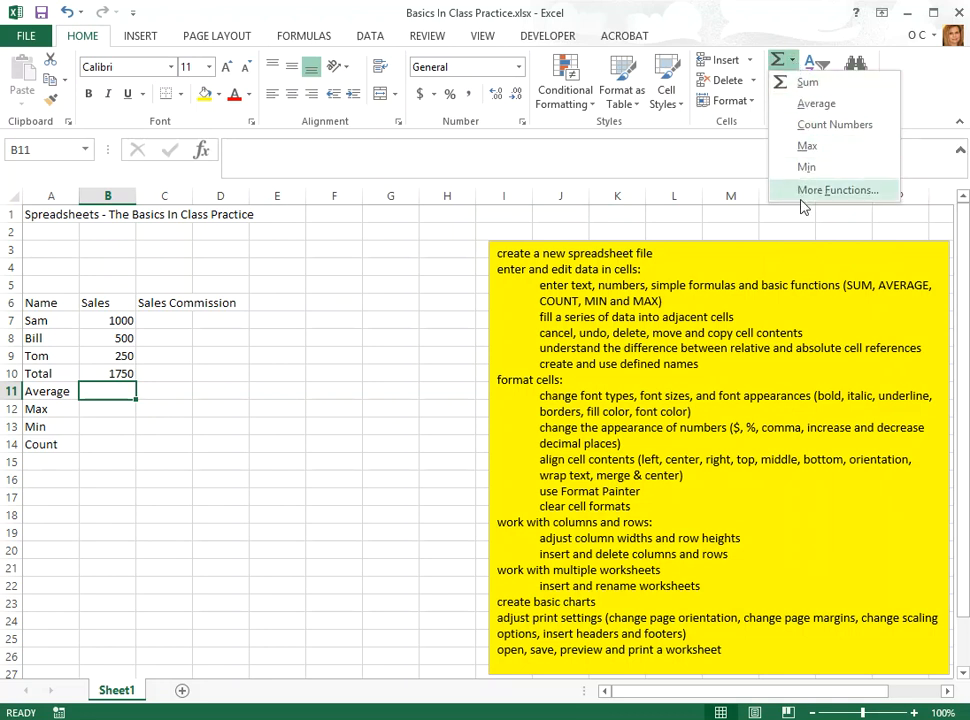
left_click(810, 112)
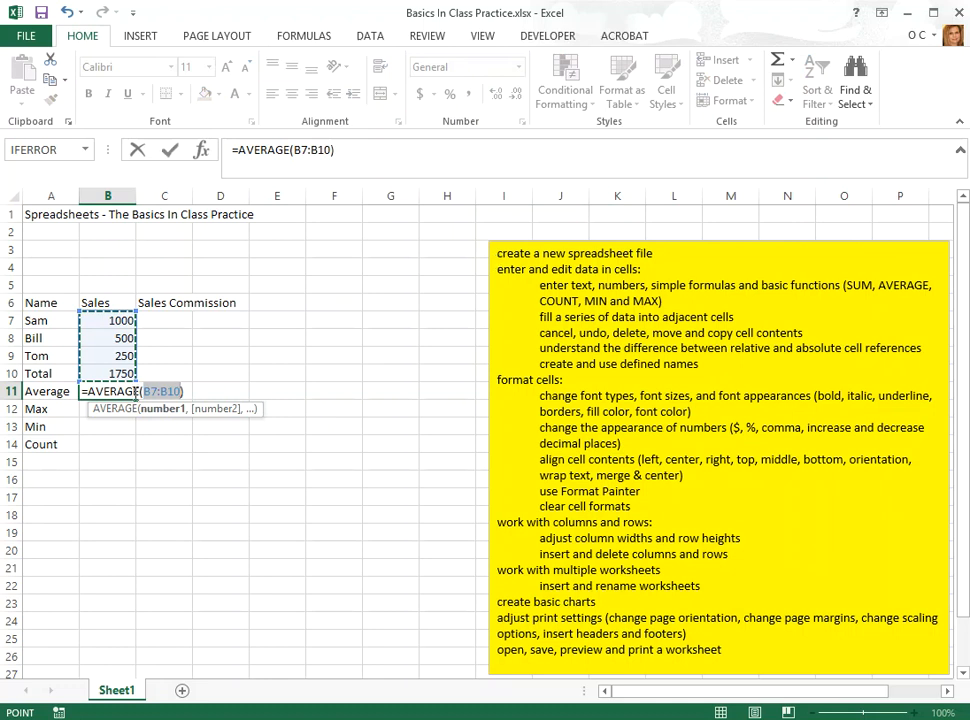
left_click_drag(123, 320, 119, 355)
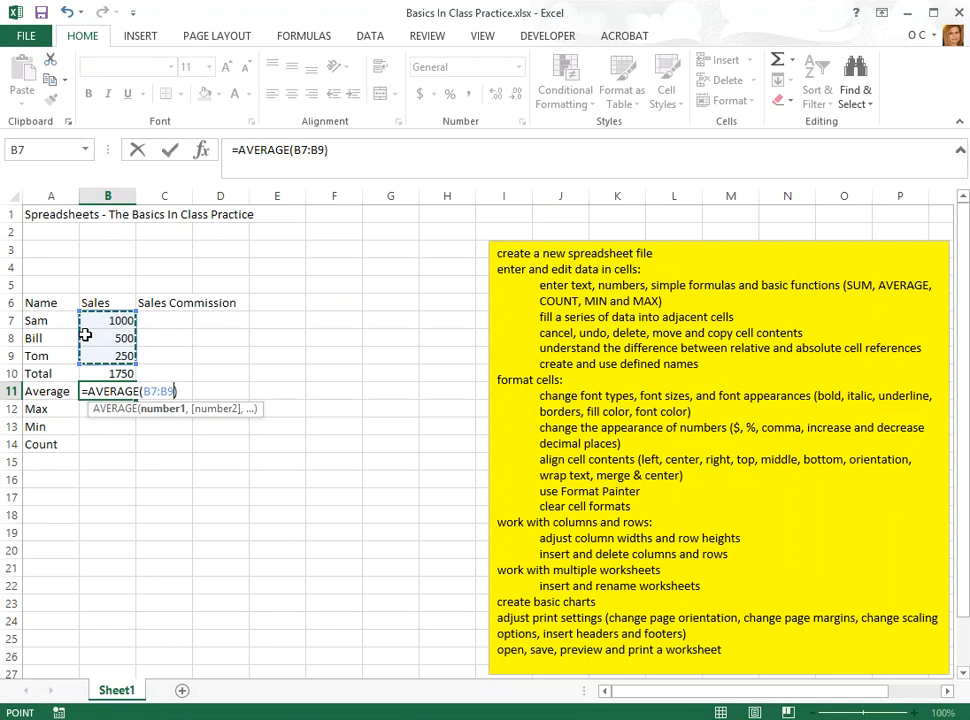
key("Return")
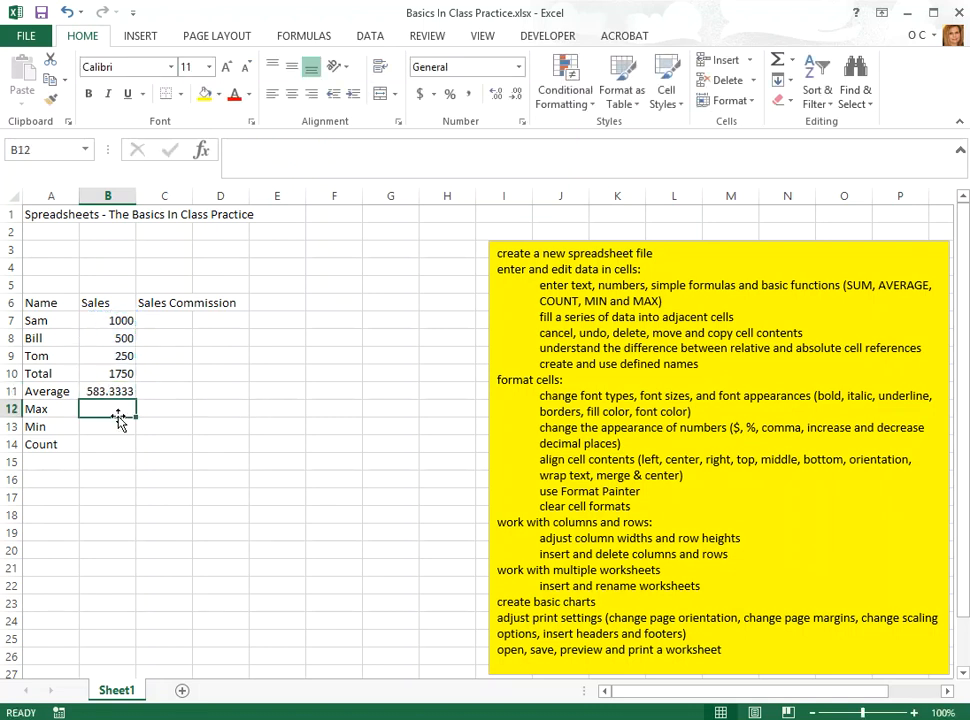
- Find the highest sales amount in cell B12 with the MAX function over the range B7:B9
left_click(792, 62)
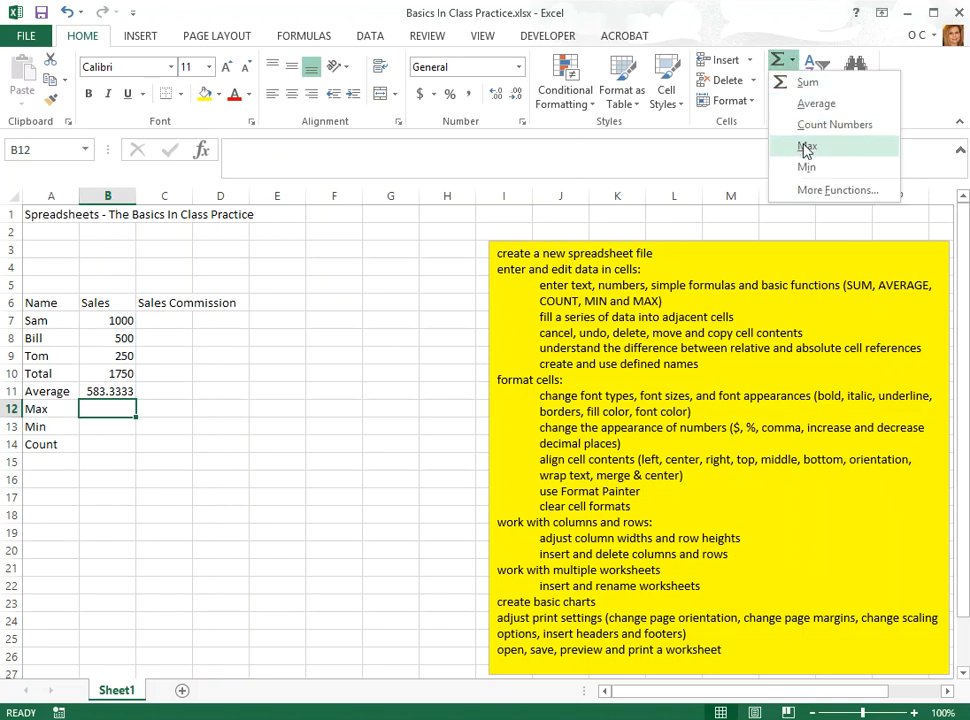
left_click(807, 148)
left_click(118, 320)
left_click_drag(118, 320, 113, 358)
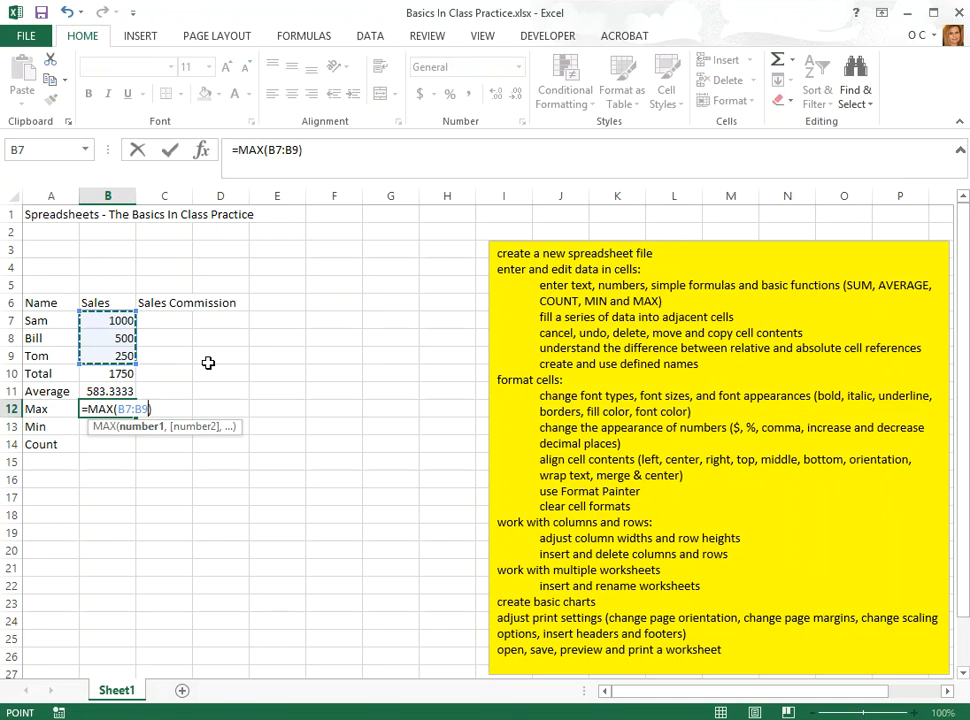
key("Return")
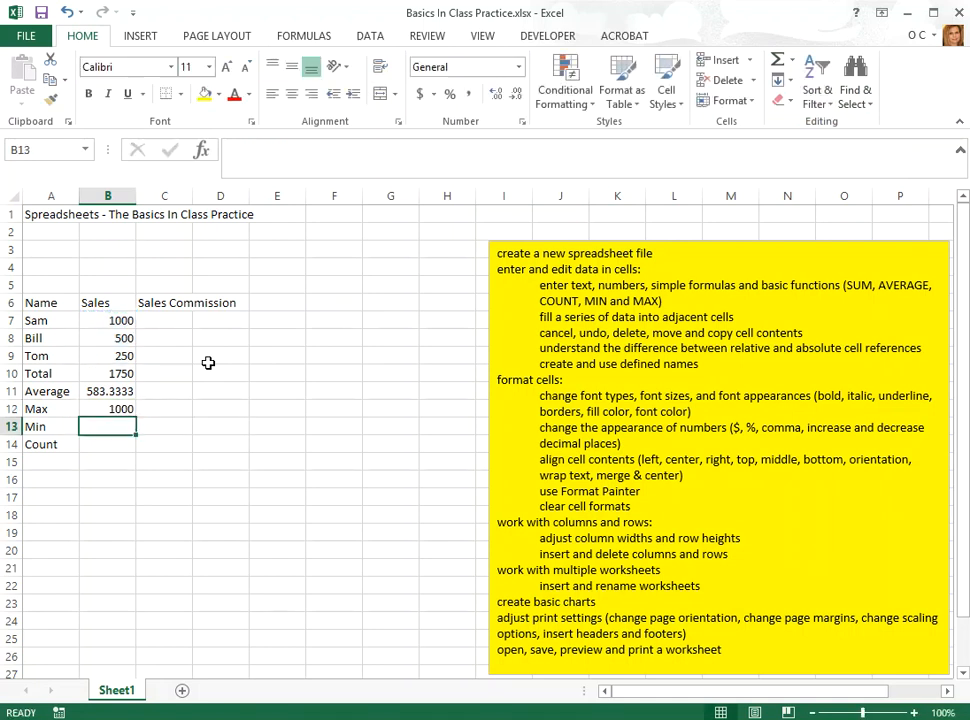
- Find the lowest sales amount in cell B13 with the MIN function over the range B7:B9
left_click(791, 60)
left_click(810, 167)
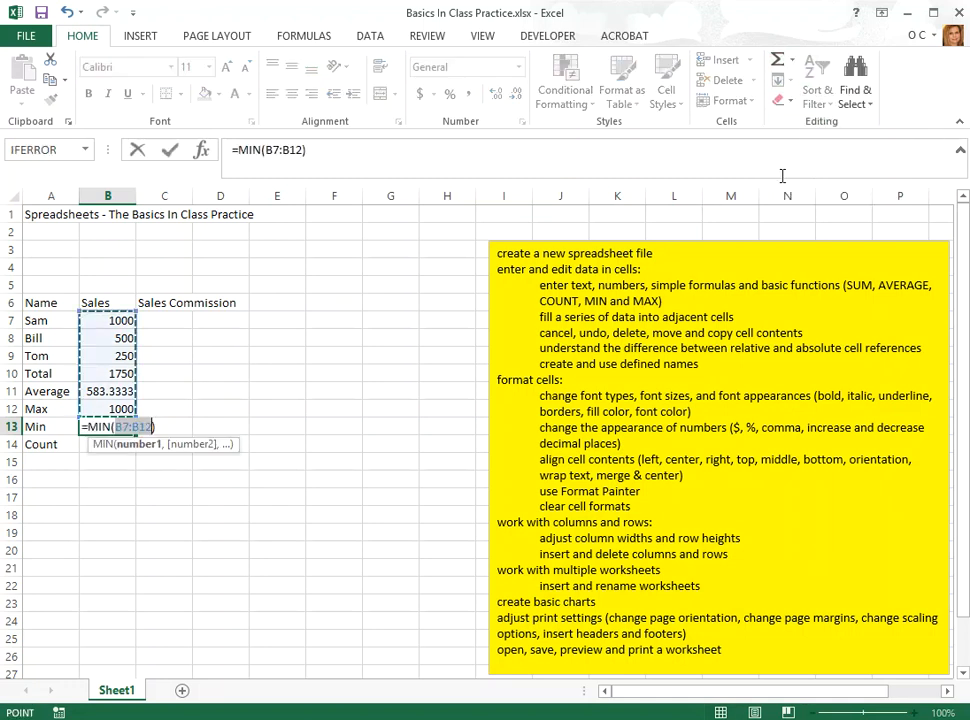
left_click_drag(114, 322, 109, 357)
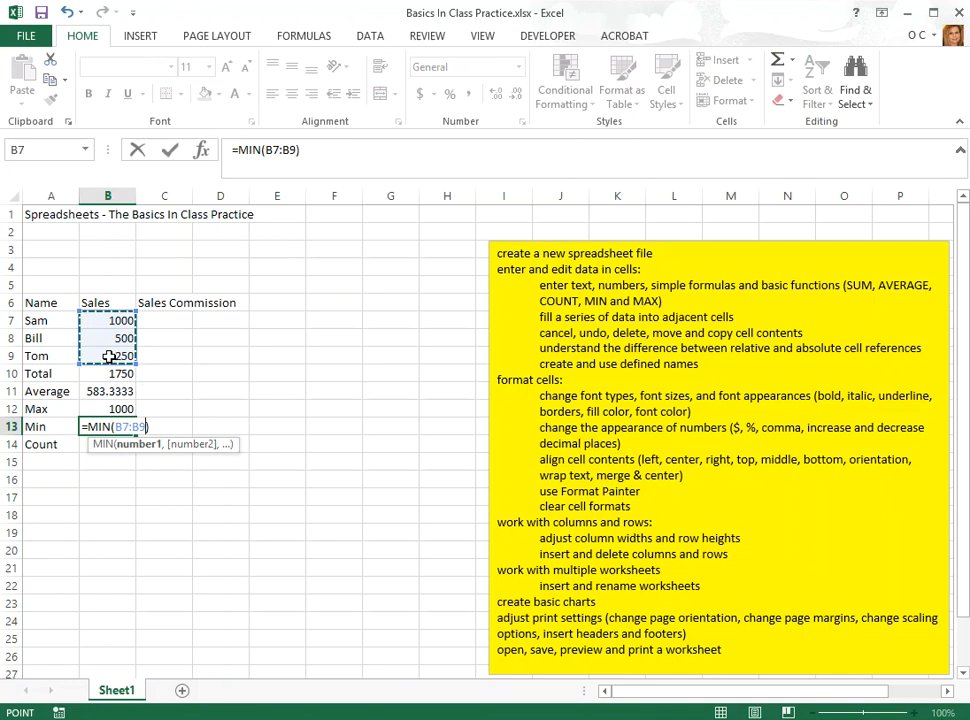
key("Return")
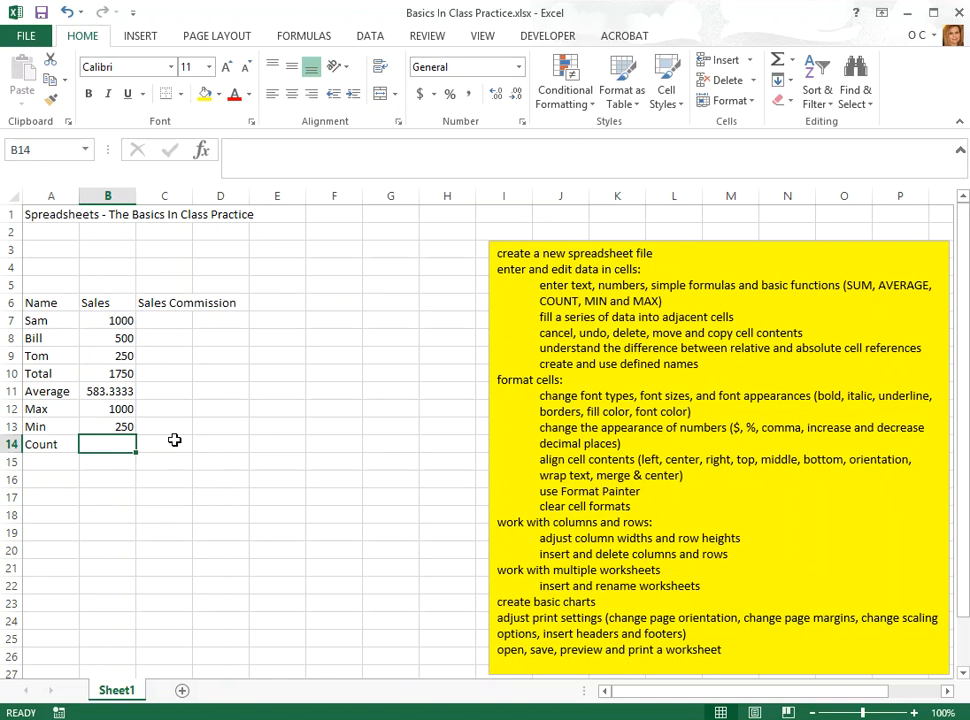
- Count the sales entries in cell B14 with the Count Numbers function over the range B7:B9
left_click(795, 62)
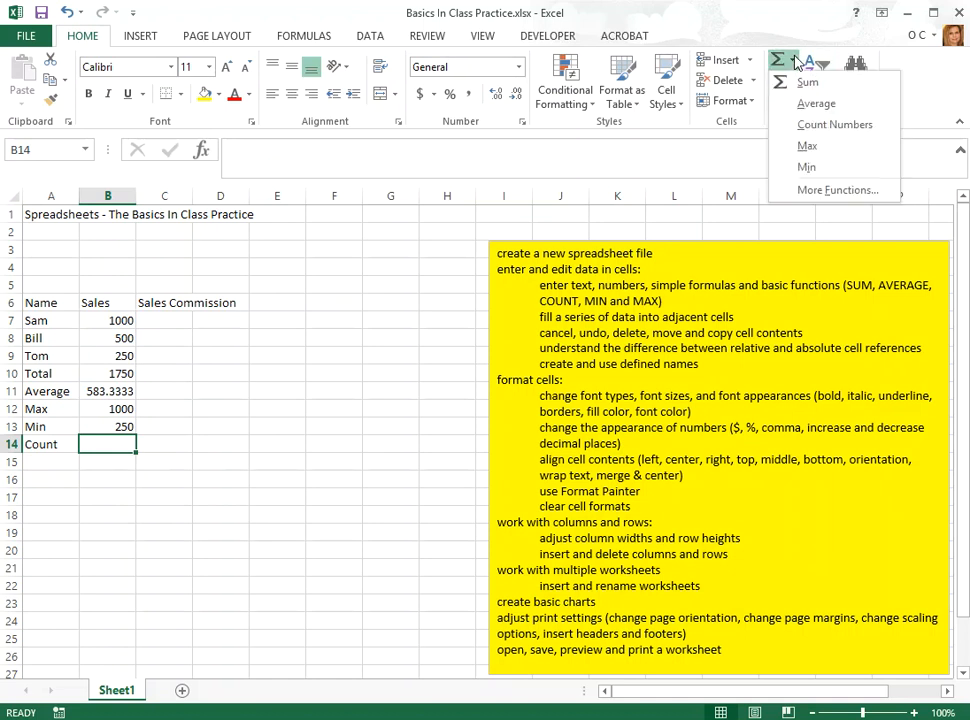
left_click(805, 124)
left_click_drag(113, 322, 115, 356)
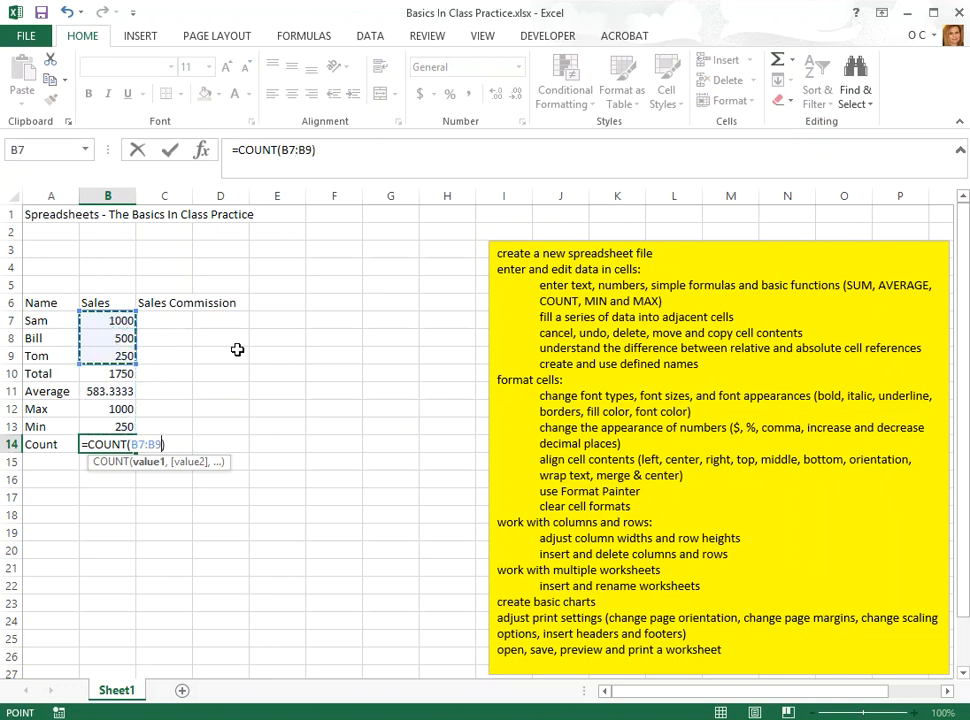
key("Return")
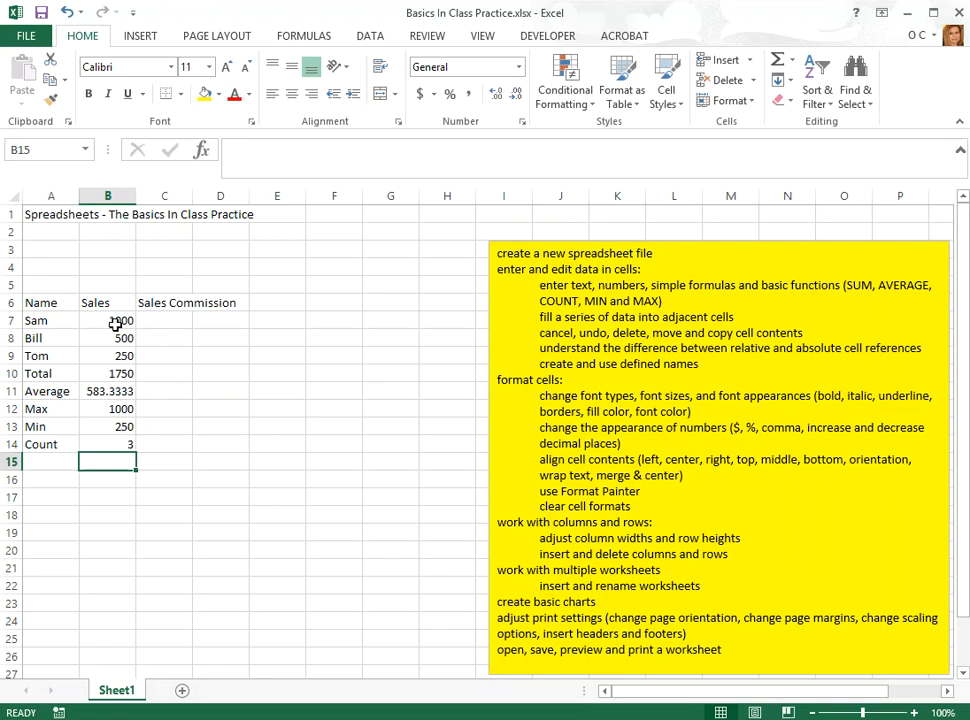
- Calculate the first salesperson's sales commission in cell C7 with the formula =B7*10%
left_click(168, 320)
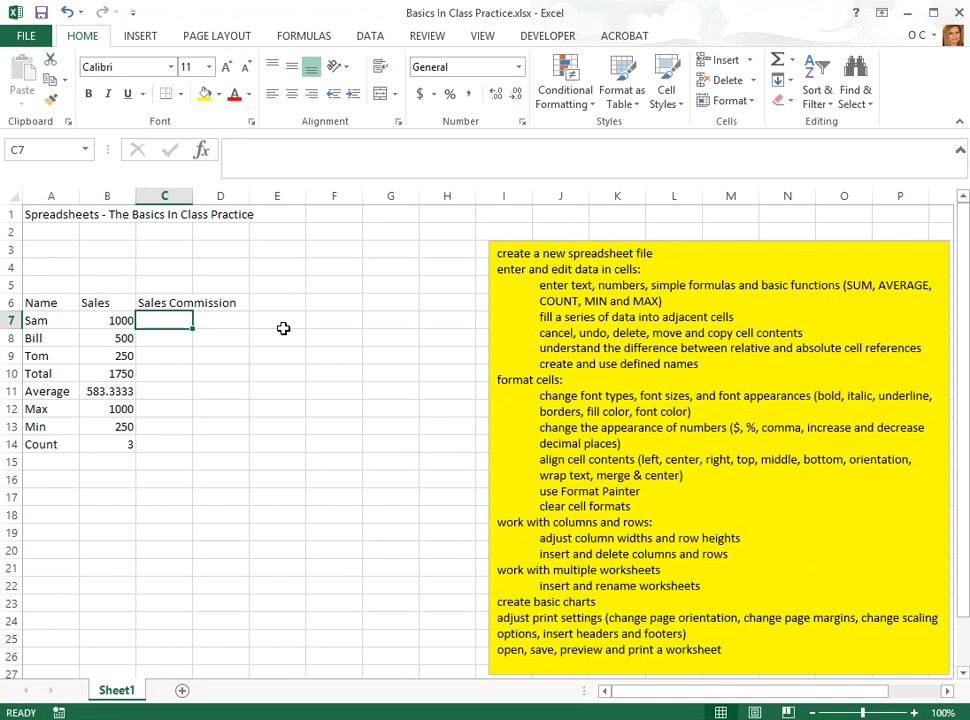
type("=")
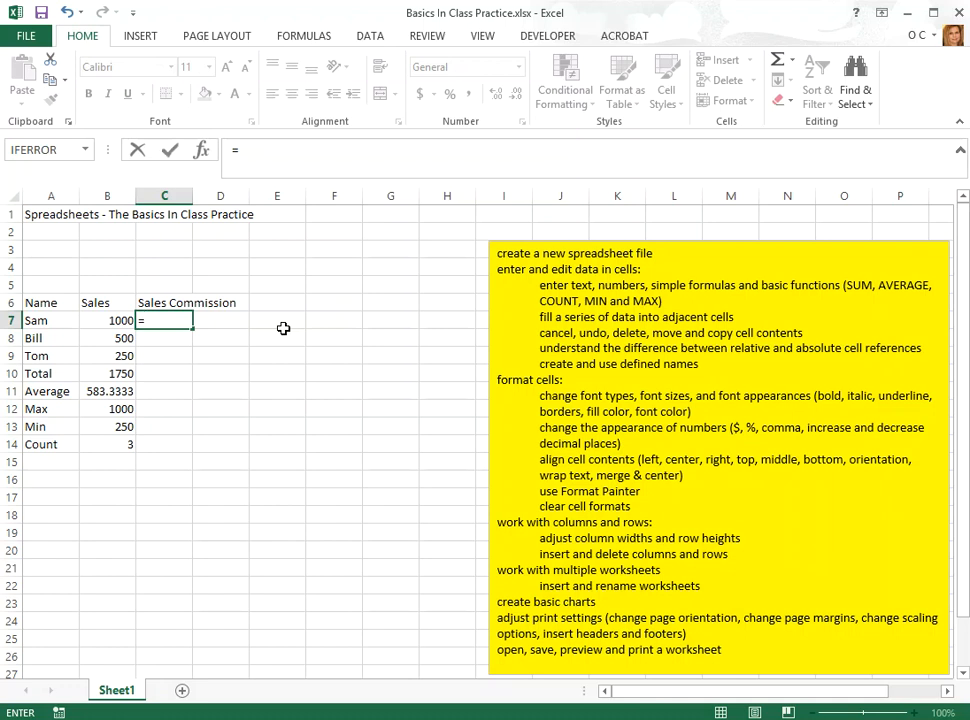
left_click(122, 321)
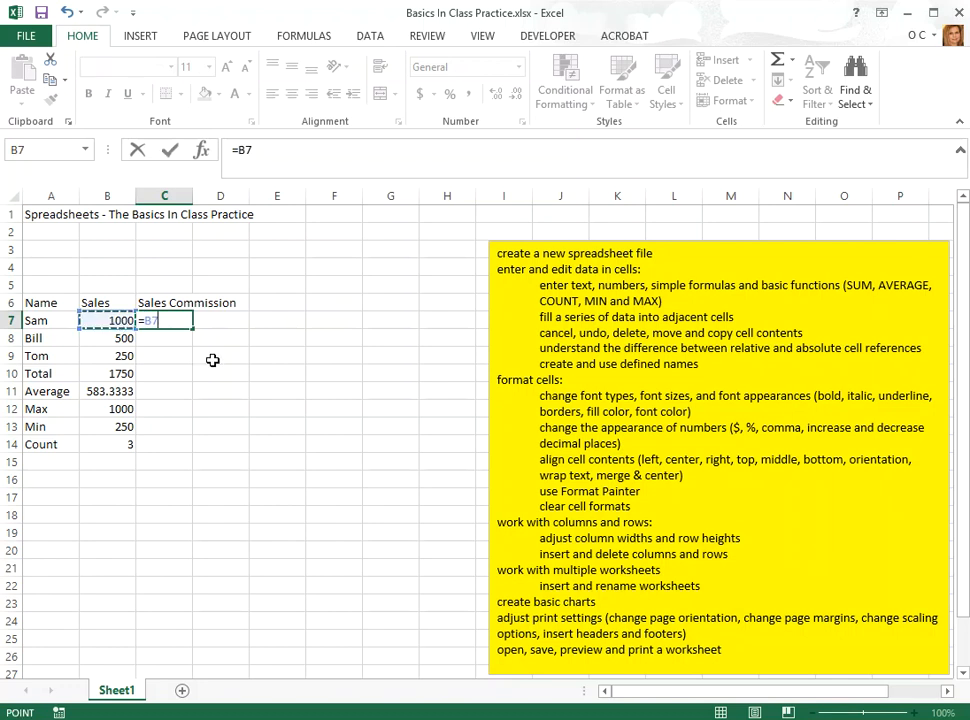
type("*10%")
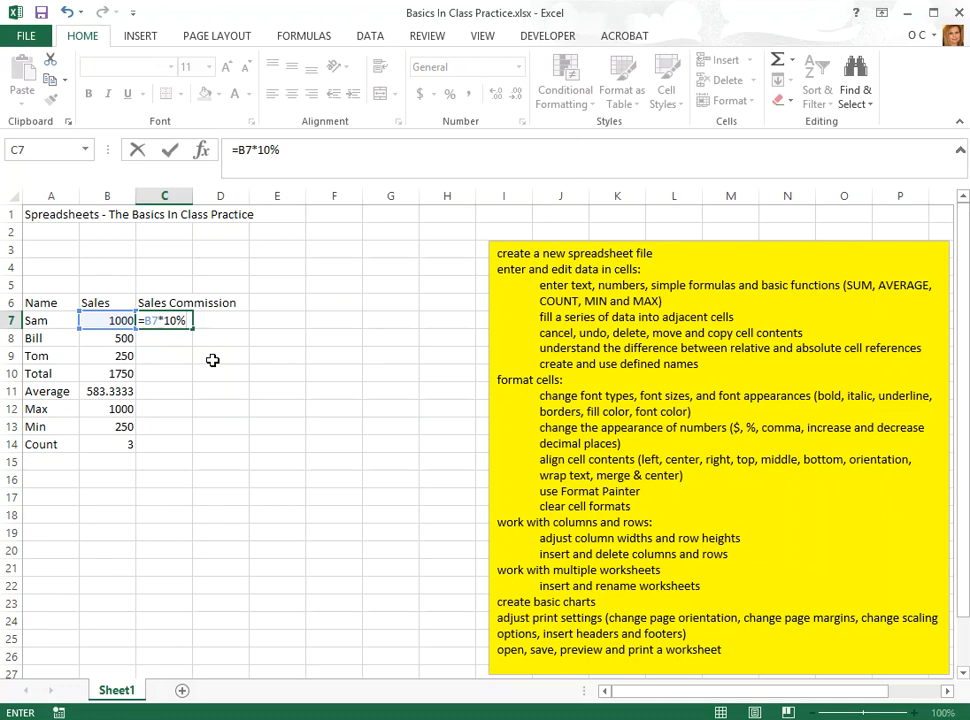
key("Return")
key("Up")
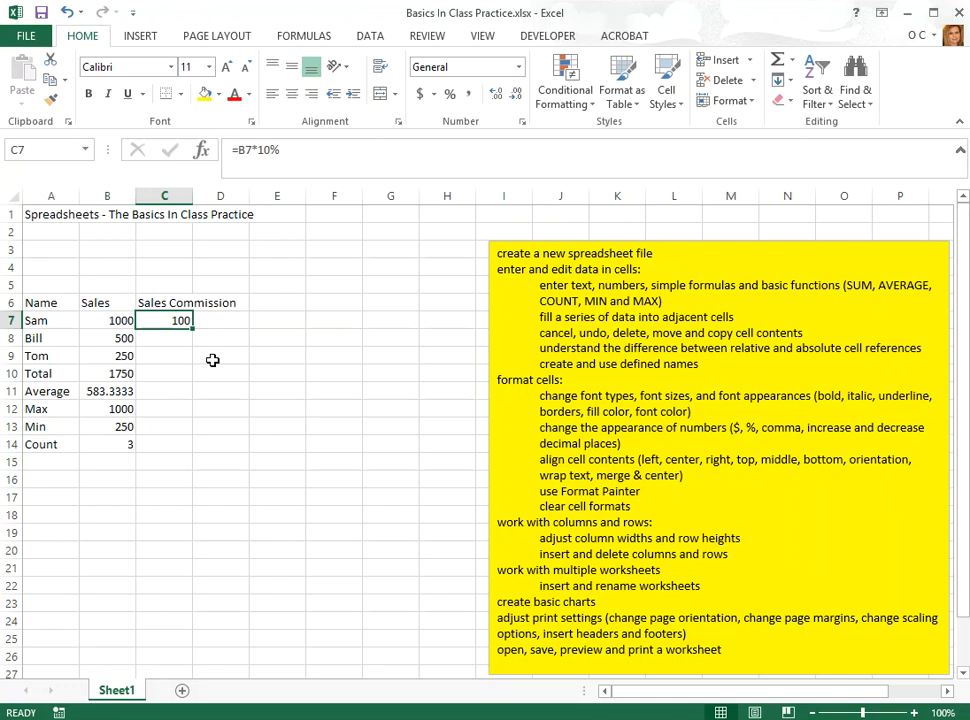
- Fill the commission formula from cell C7 down through cell C9 for the other two salespeople
left_click(158, 338)
left_click(156, 359)
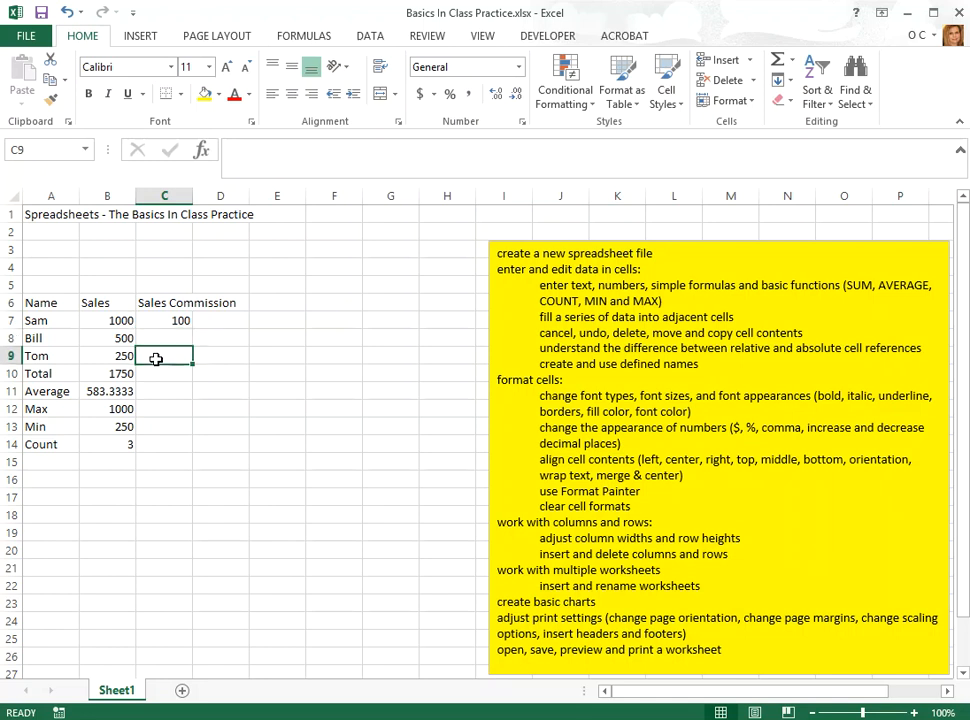
left_click(158, 338)
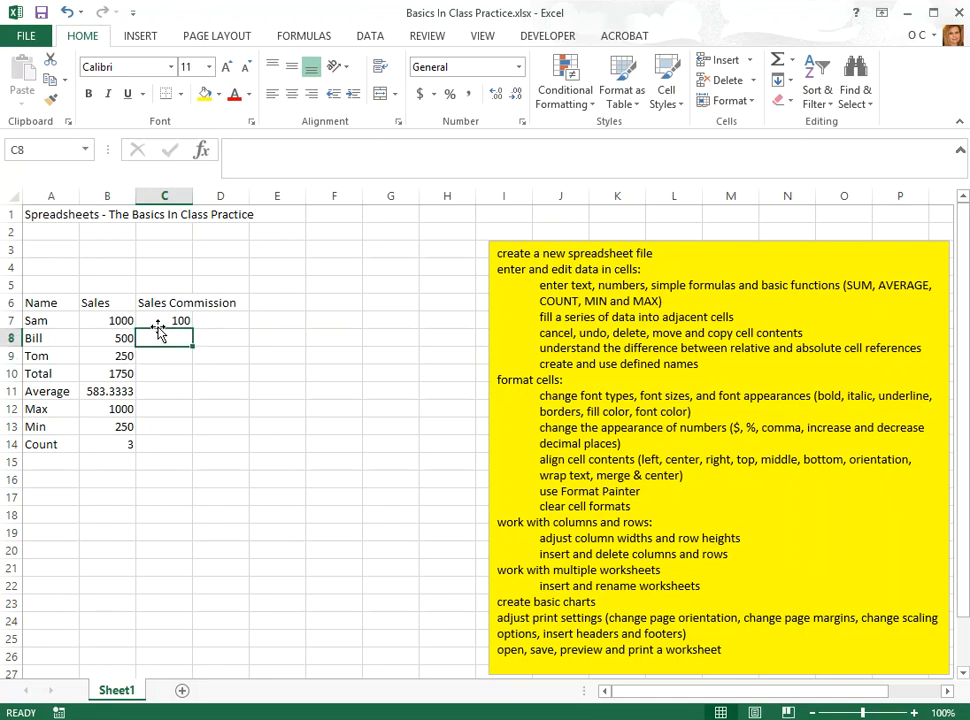
left_click(160, 317)
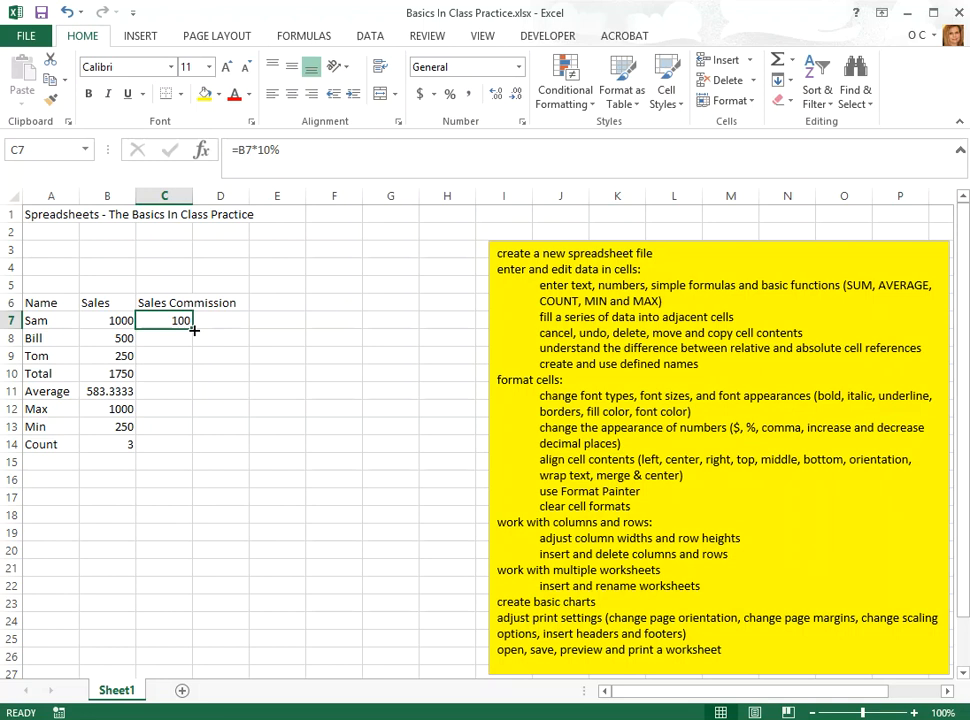
left_click_drag(194, 330, 194, 364)
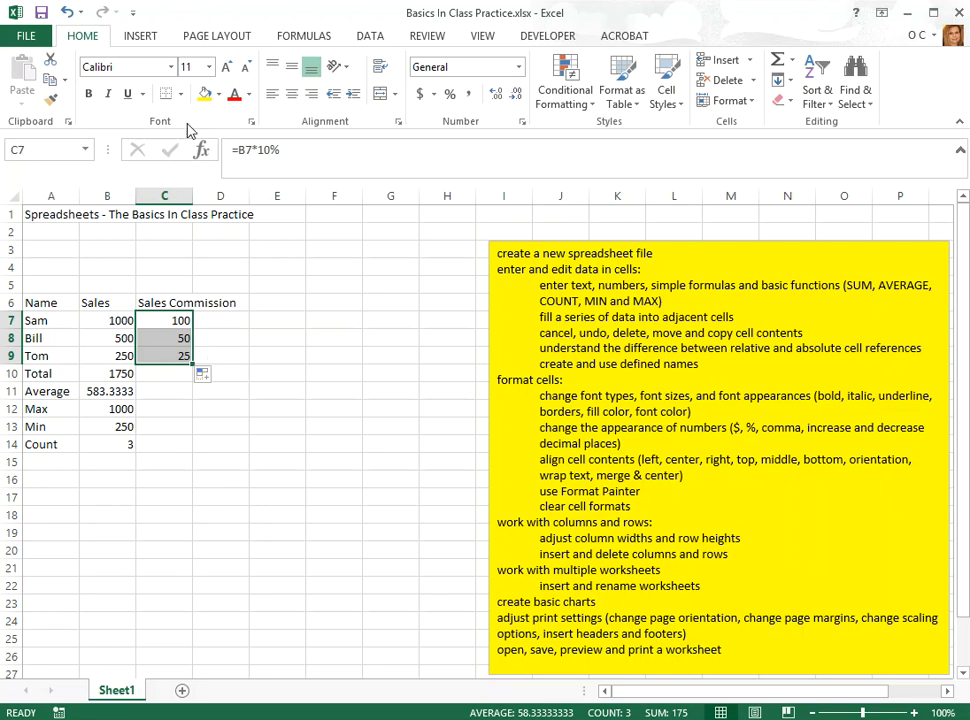
- Show the worksheet's formulas and compare the relative cell references in commission cells C7 and C8
left_click(301, 40)
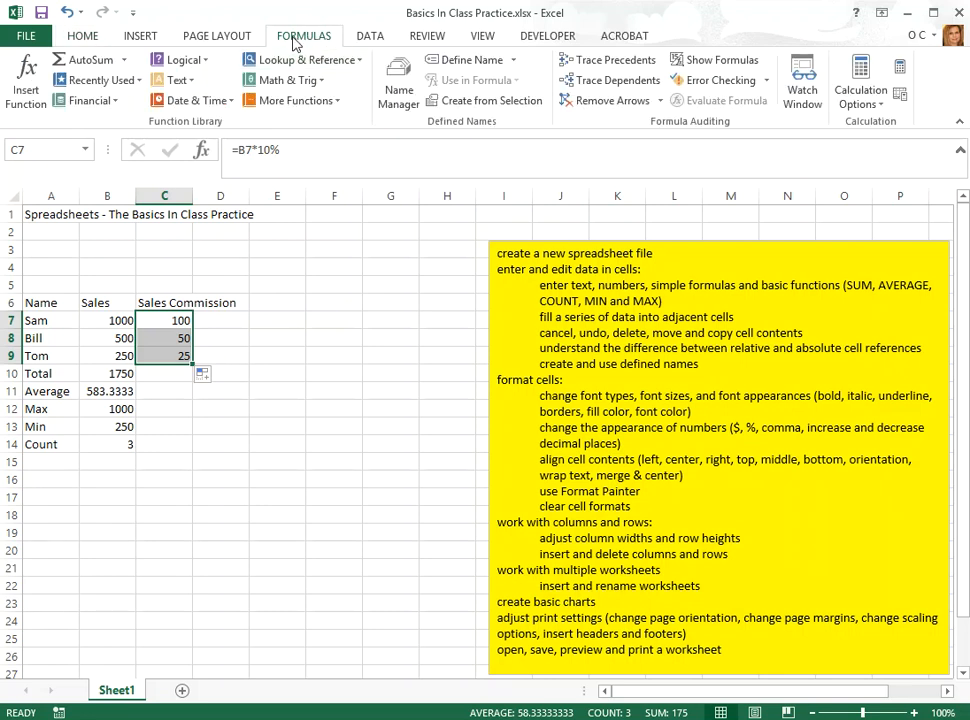
left_click(710, 62)
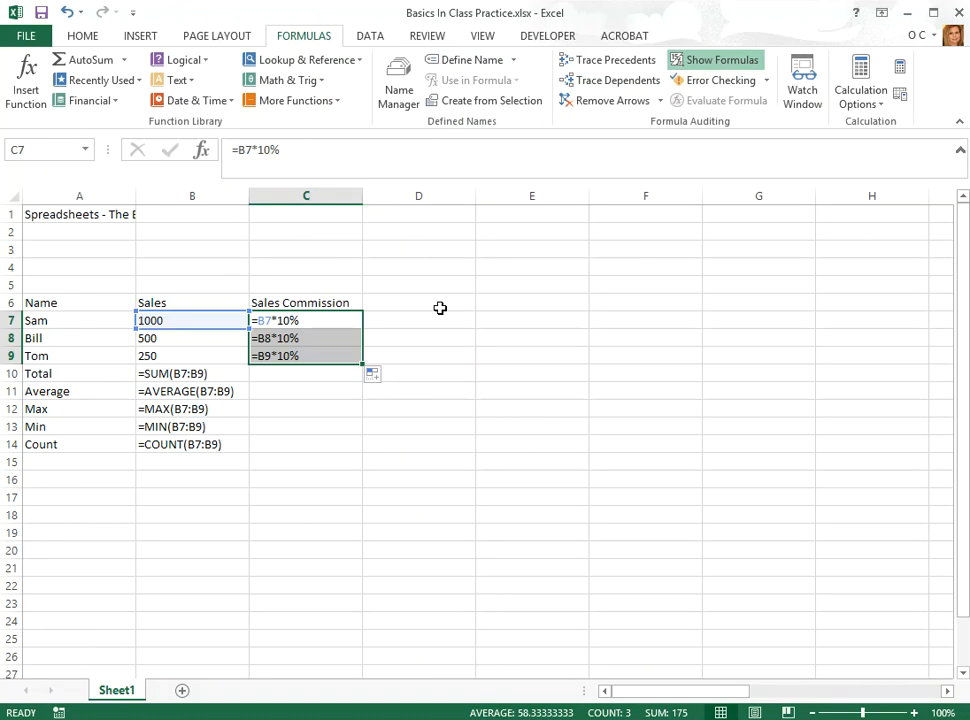
left_click(310, 321)
left_click(305, 340)
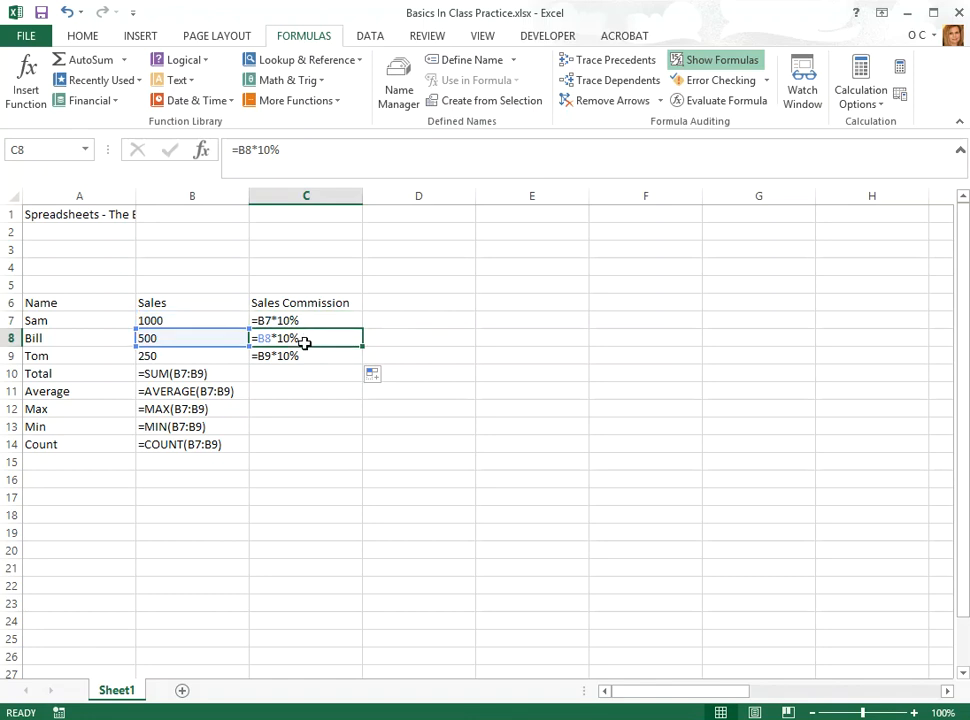
left_click(303, 324)
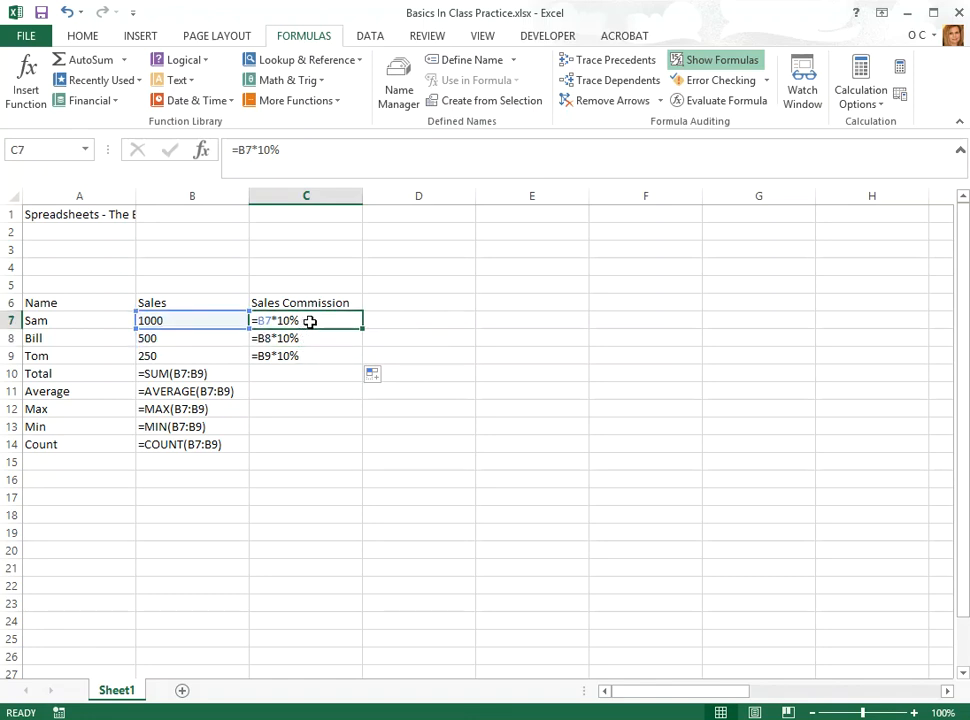
left_click(314, 340)
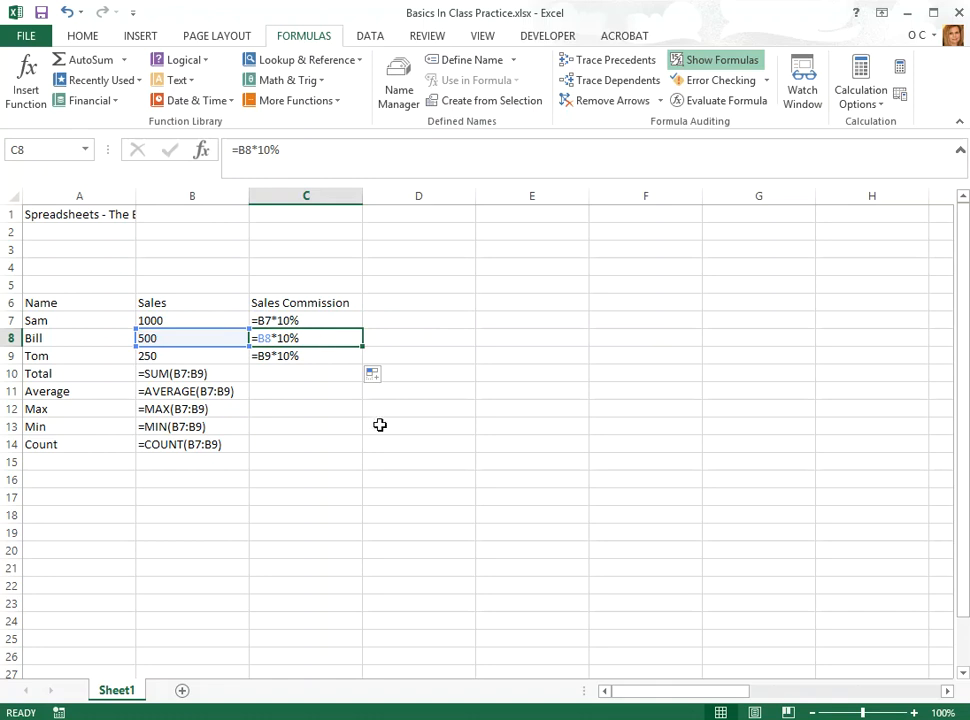
- Compare the relative cell references in the commission formulas in cells C7, C8 and C9
left_click(310, 358)
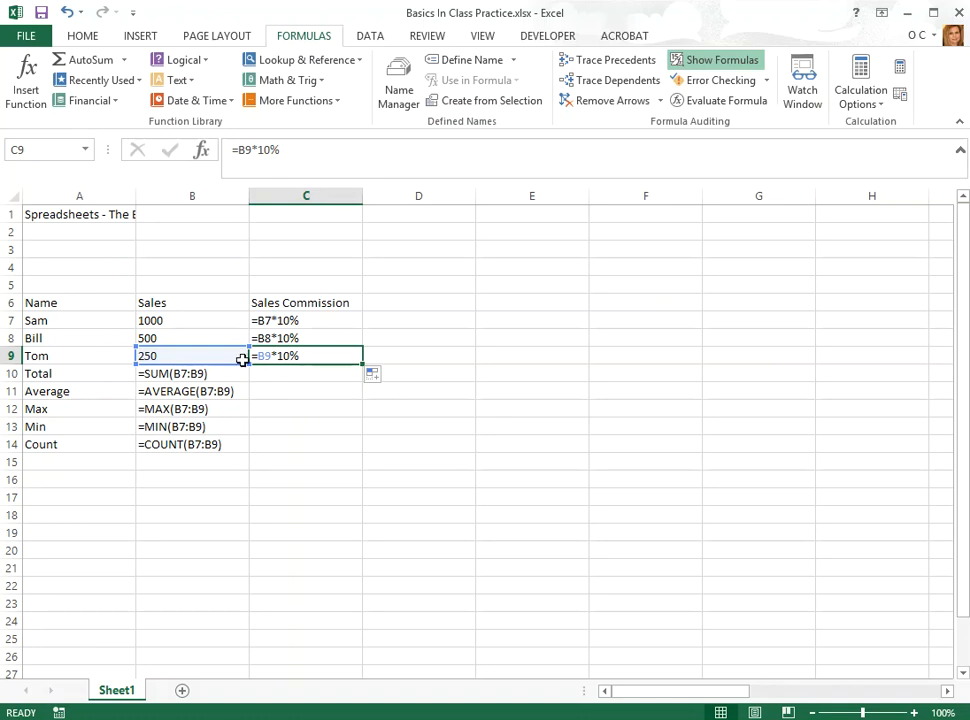
left_click(265, 322)
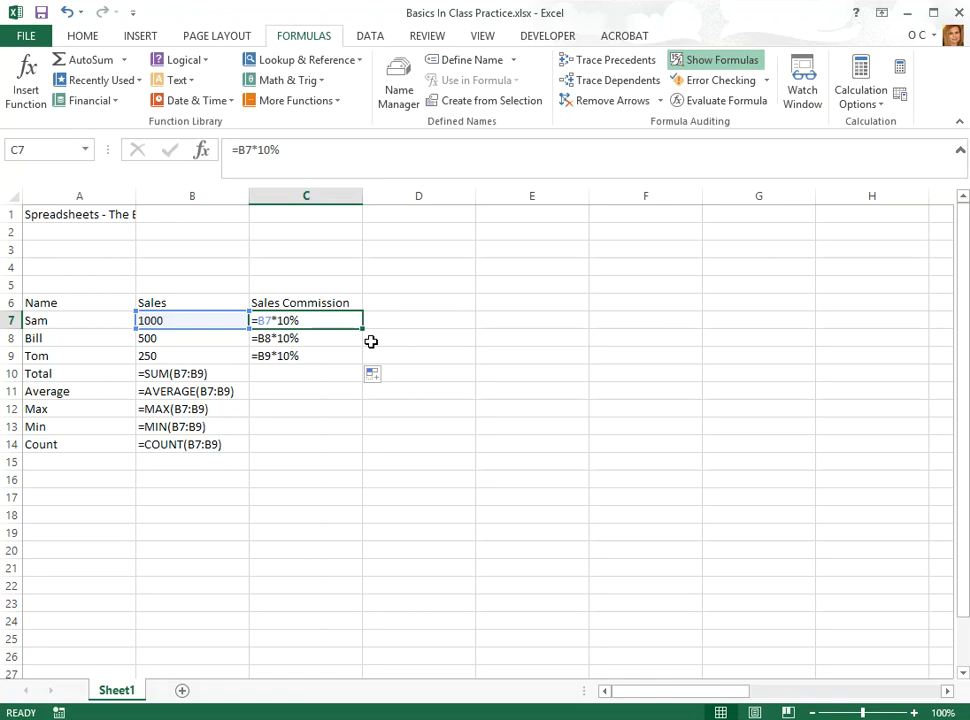
left_click(320, 340)
left_click(311, 359)
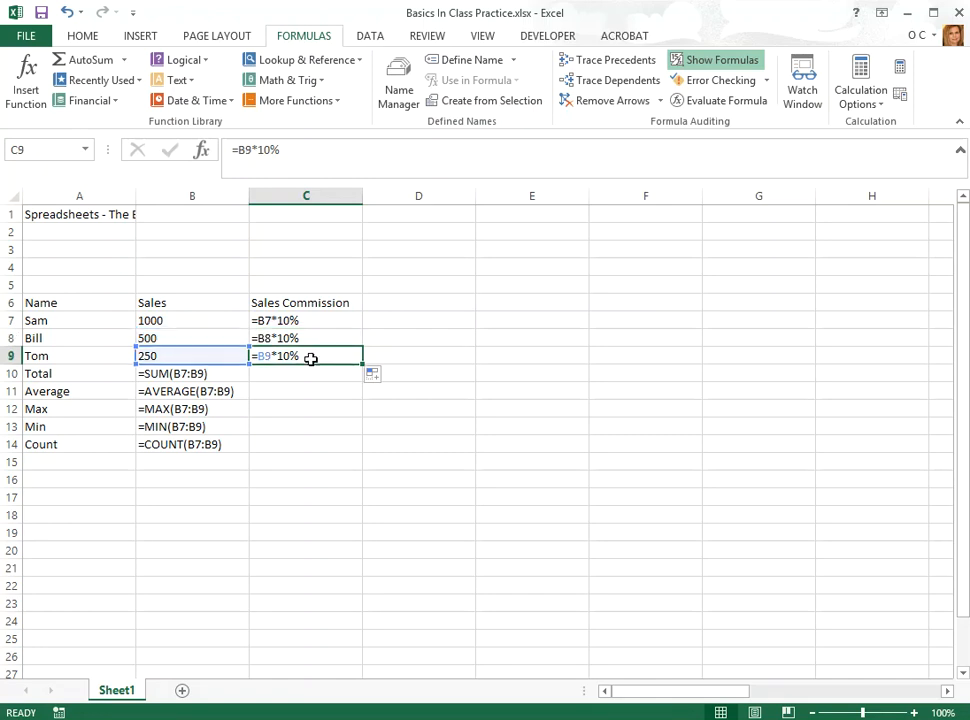
- Fill the summary formulas in B10:B14 across into C10:C14 and switch the worksheet back to showing results
left_click_drag(215, 378, 212, 450)
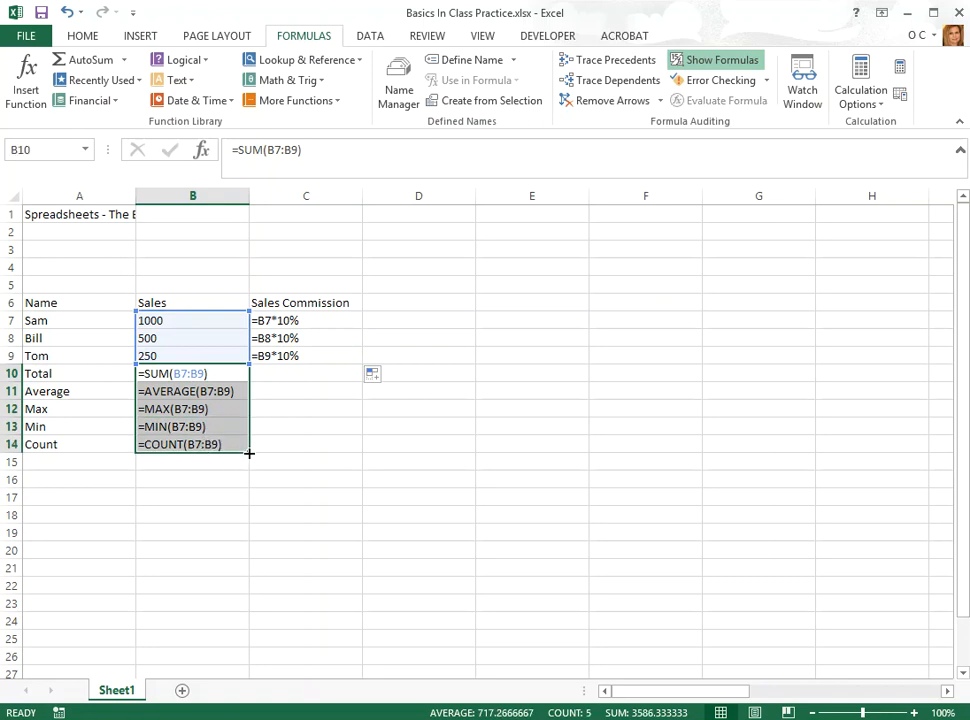
left_click_drag(306, 453, 340, 457)
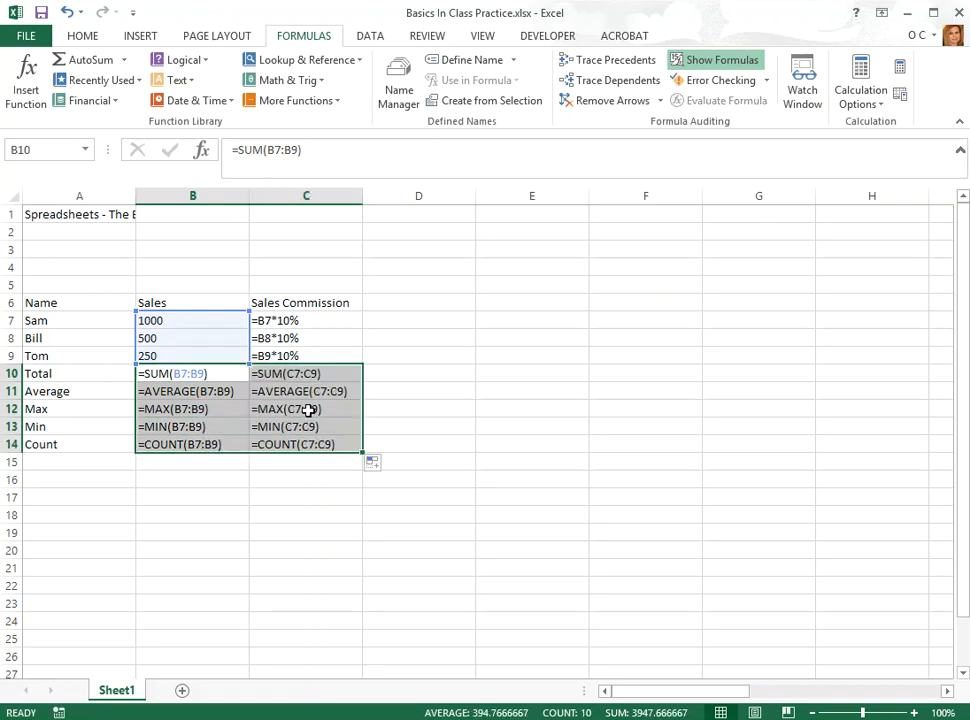
left_click(307, 372)
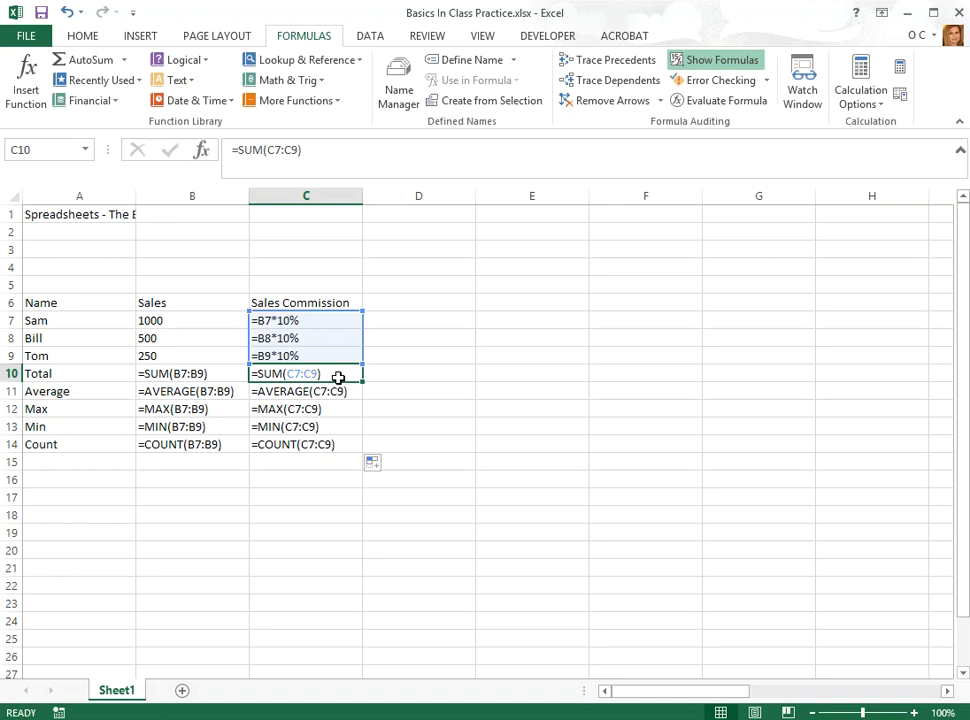
left_click(714, 62)
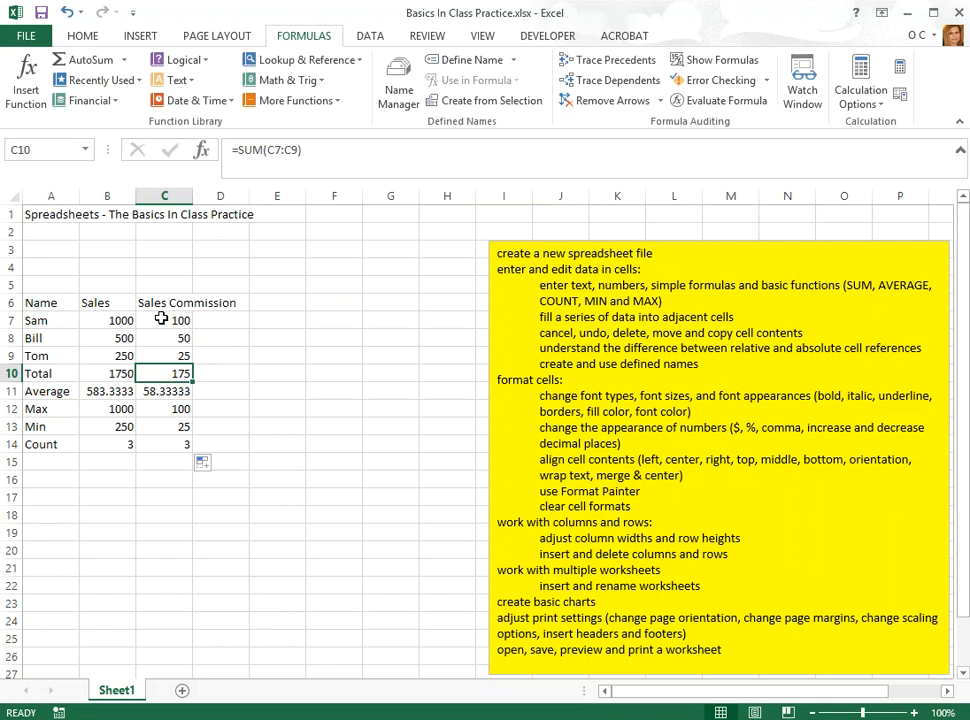
- Enter 10% in cell C4 as the commission rate
left_click(169, 263)
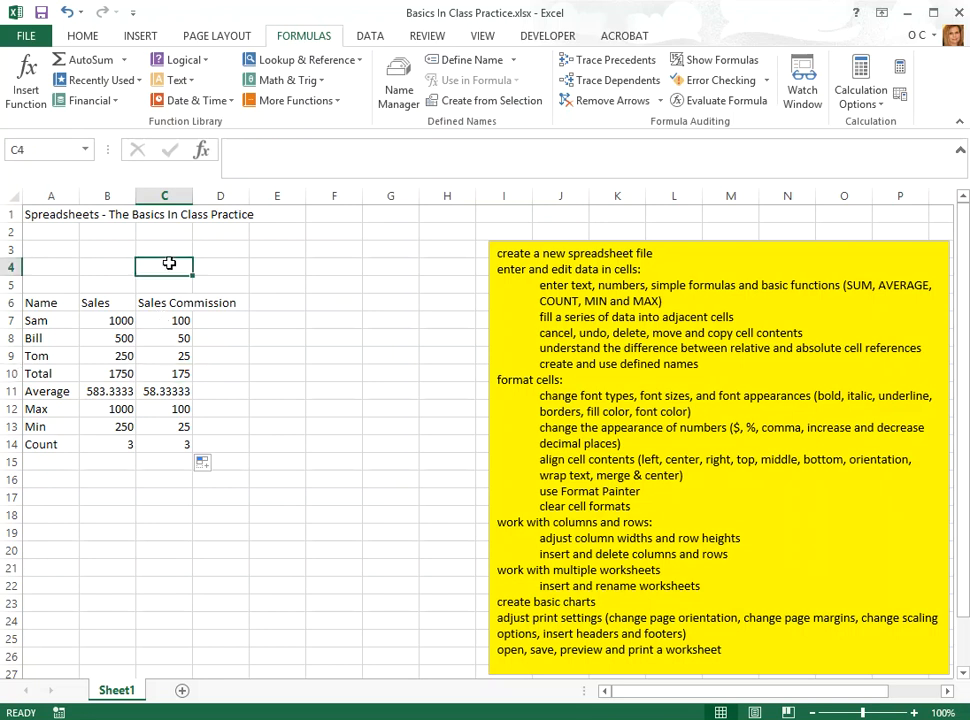
type("10%")
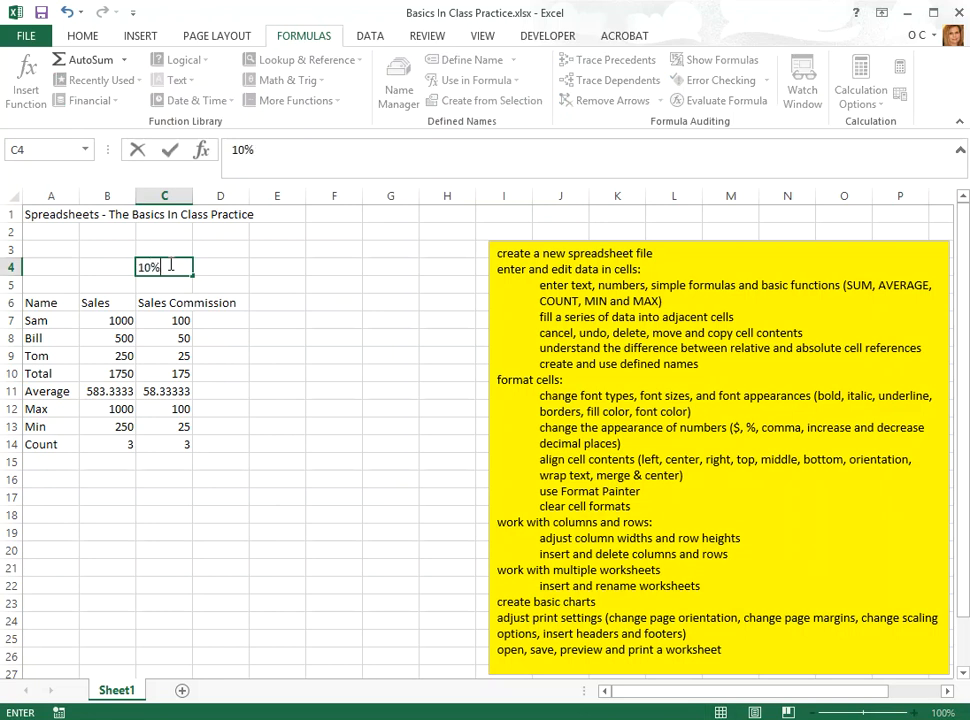
key("Return")
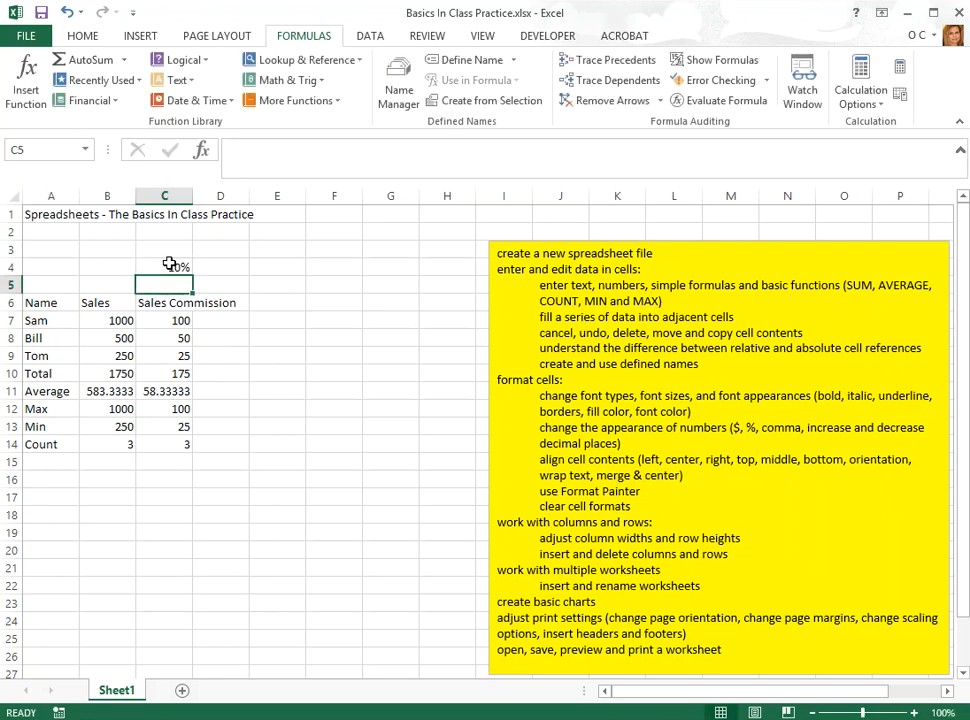
left_click(169, 263)
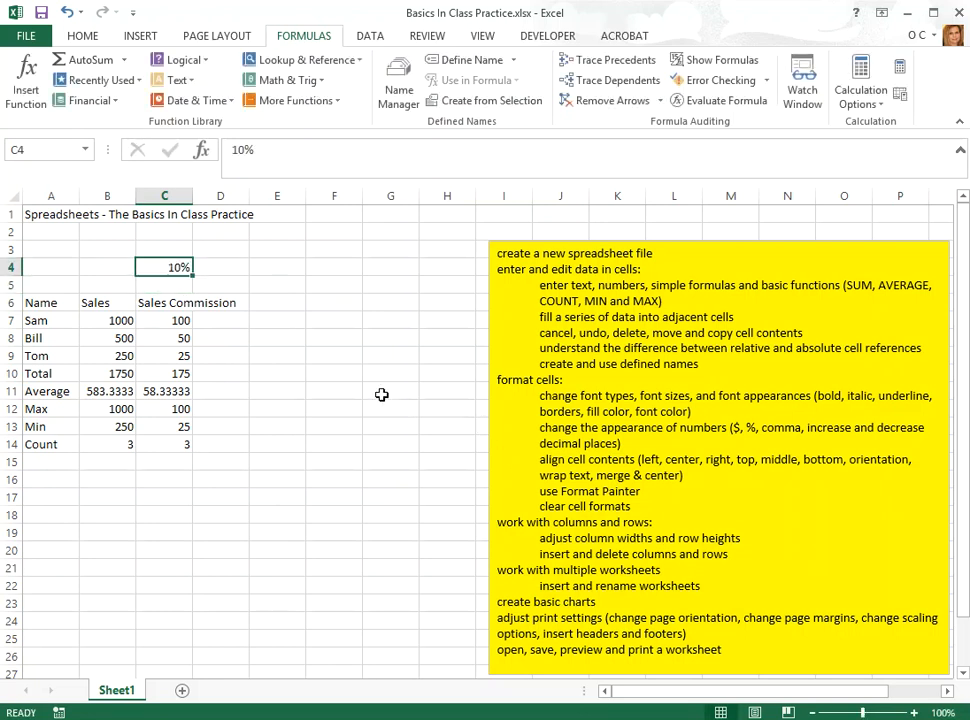
- Label the commission rate by entering Sales Comm Rate in cell B4
left_click(109, 271)
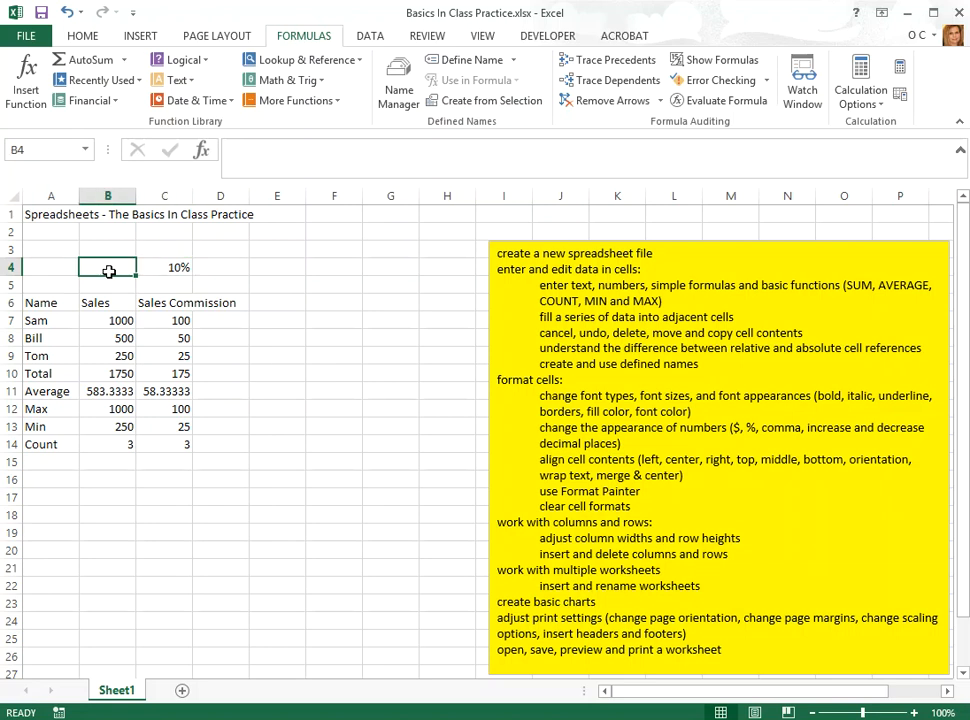
type("Sales")
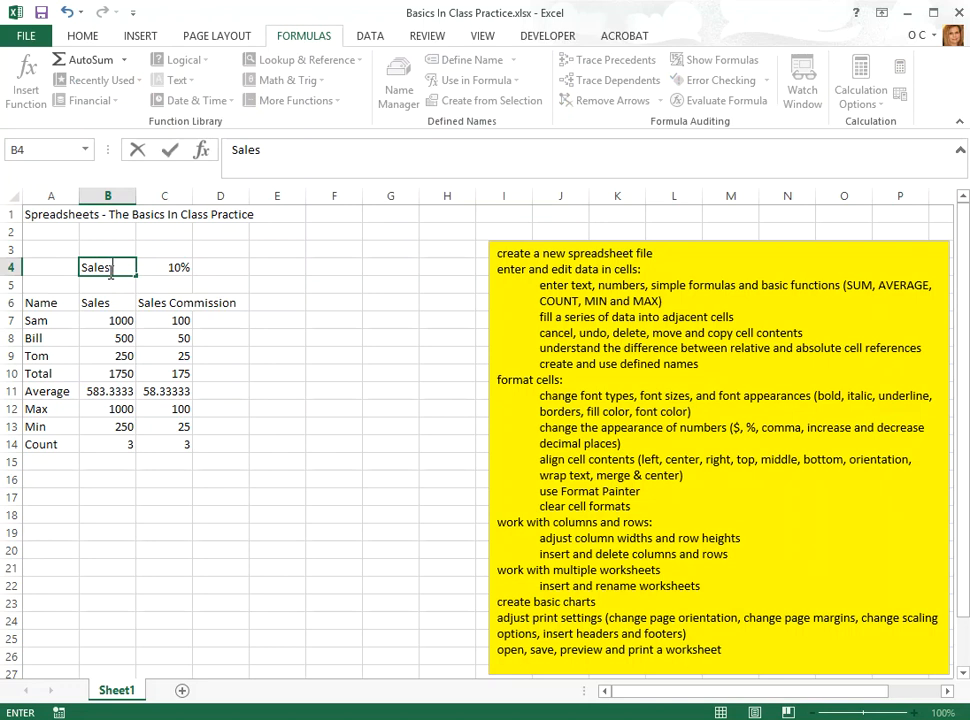
type(" Comm Rate")
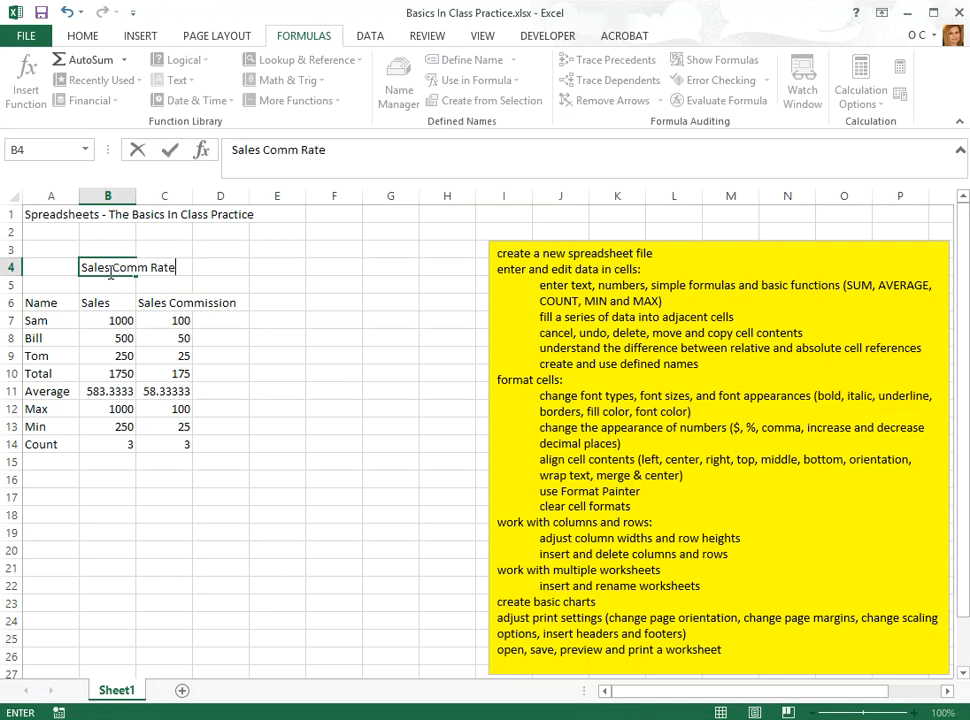
key("Return")
left_click(109, 271)
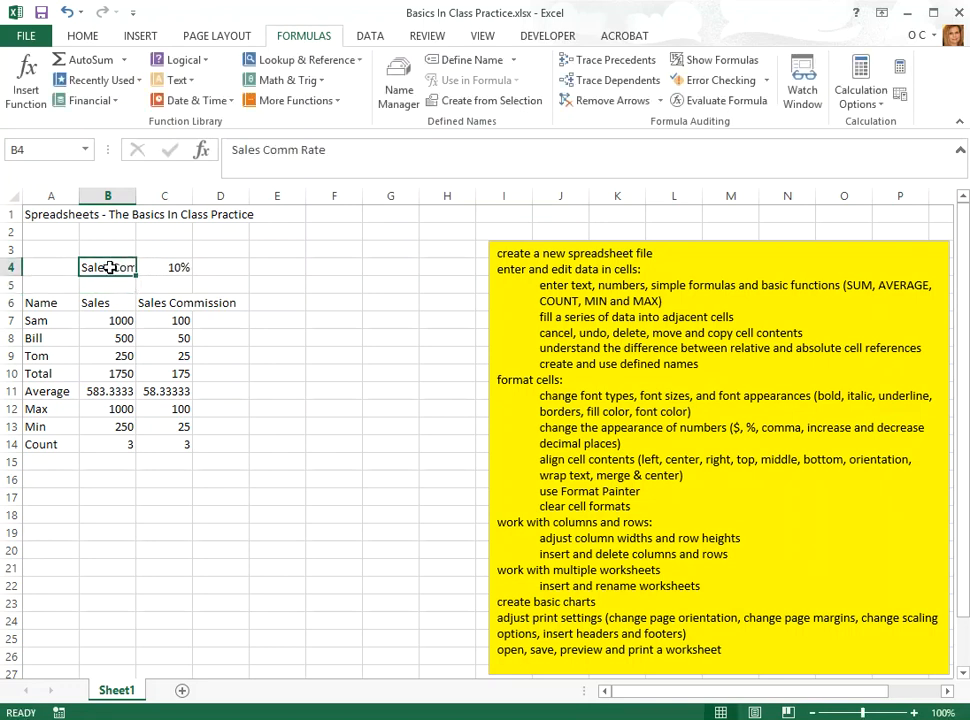
left_click(161, 267)
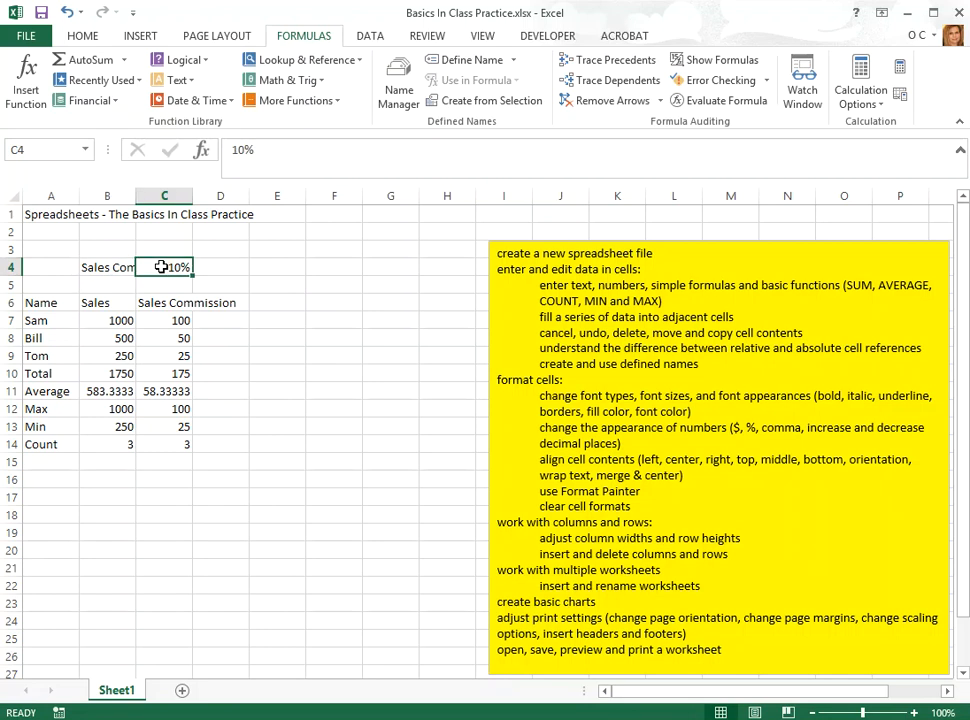
- Change the commission formula in cell C7 to =B7*C4 and fill it down through cell C9
double_click(175, 320)
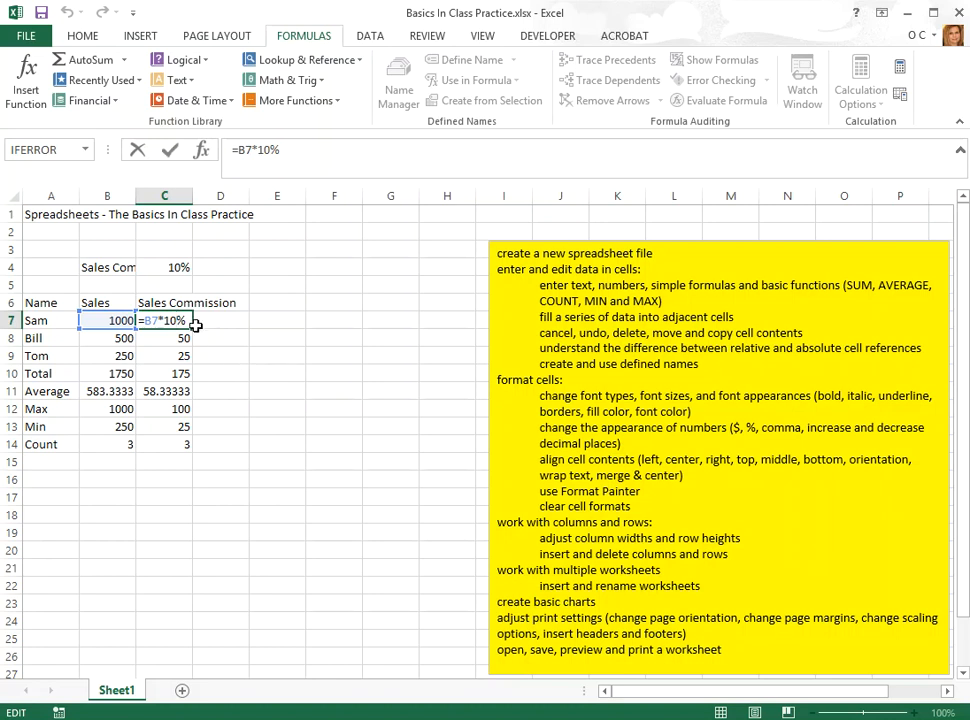
key("BackSpace")
key("BackSpace")
key("BackSpace")
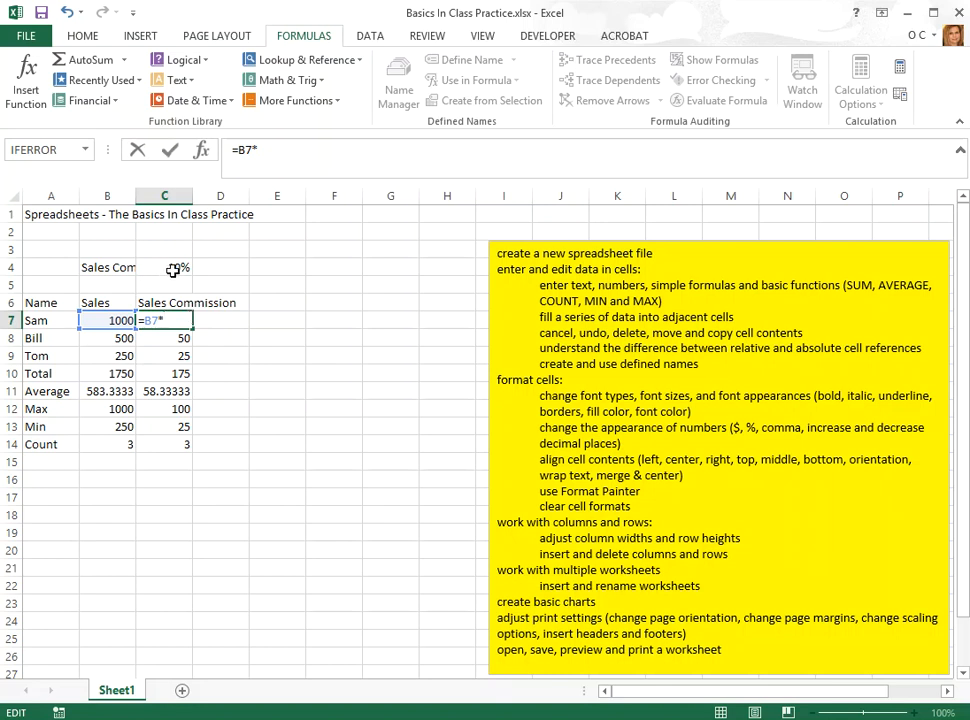
left_click(171, 272)
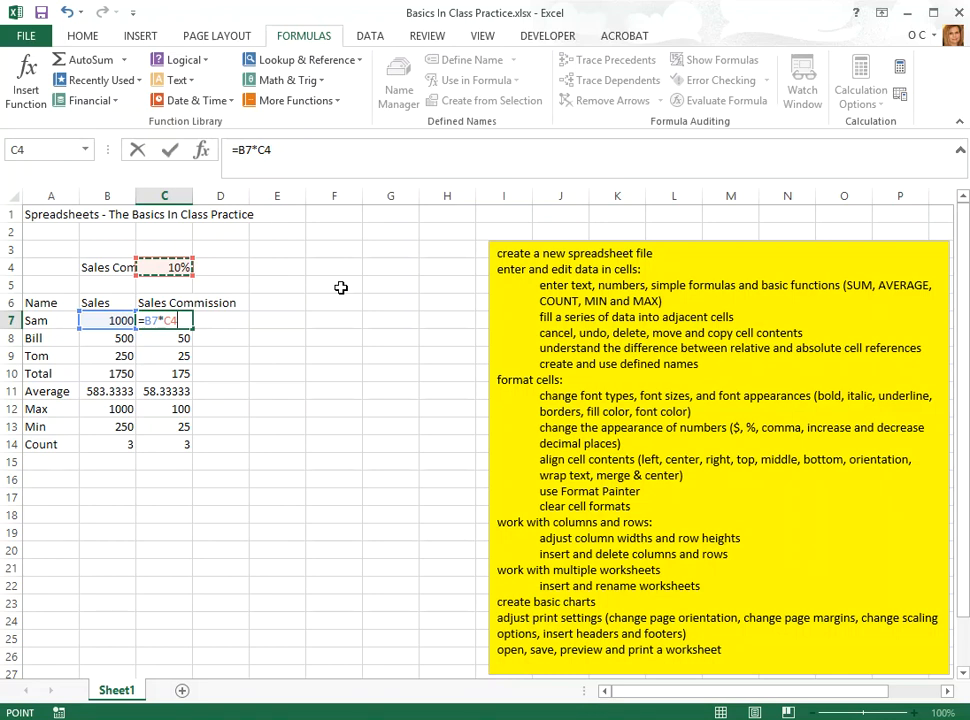
key("Return")
left_click(188, 320)
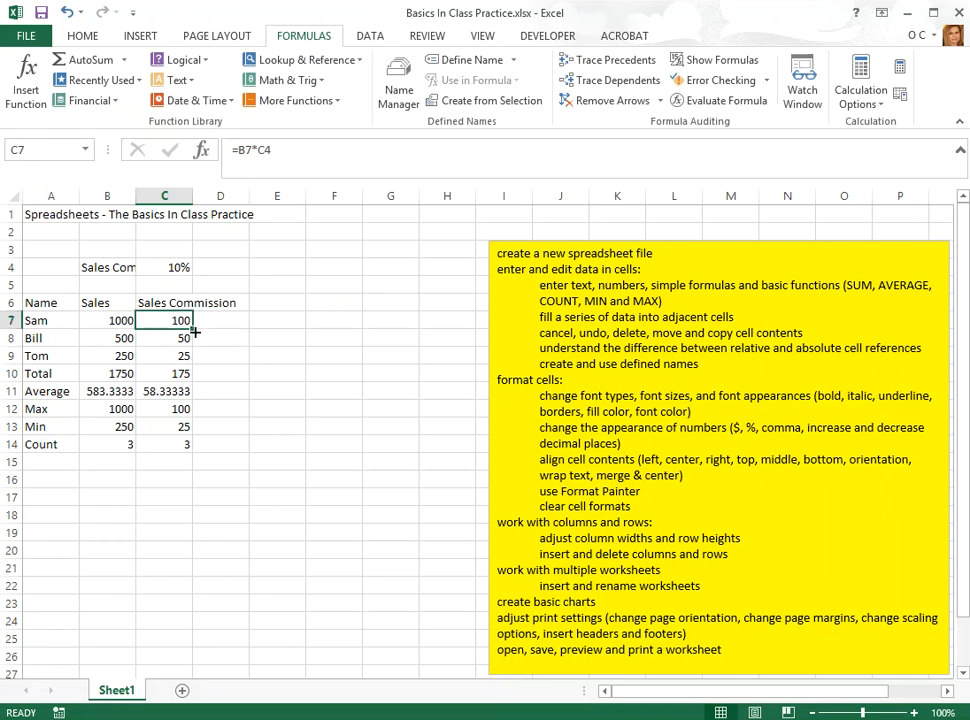
left_click_drag(196, 331, 194, 364)
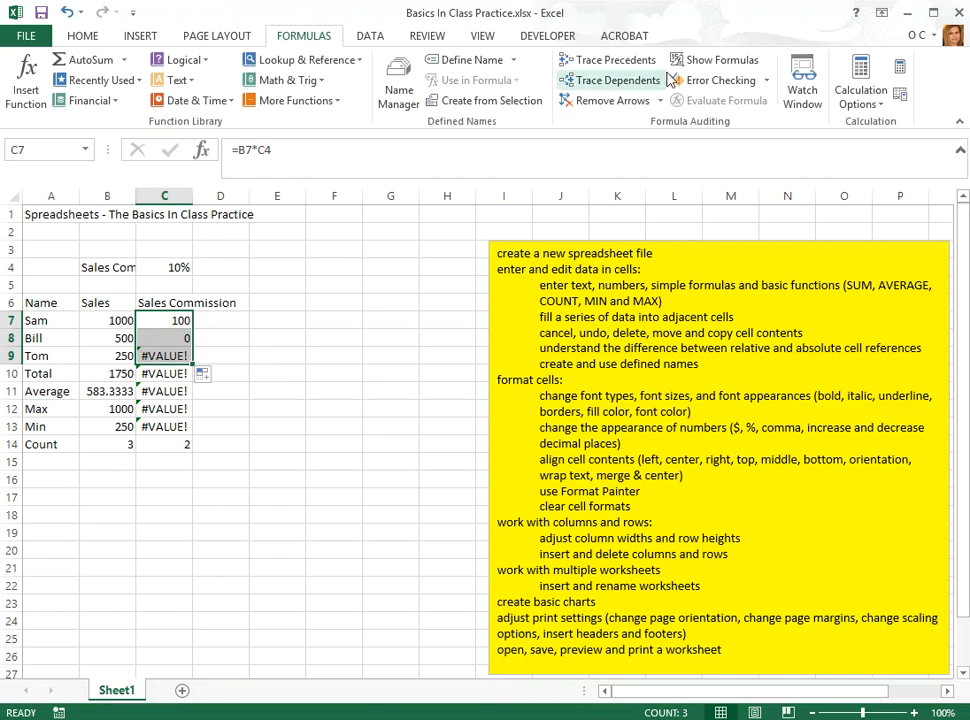
- Show the worksheet's formulas and examine which rate cell each commission formula in C7:C9 refers to
left_click(716, 60)
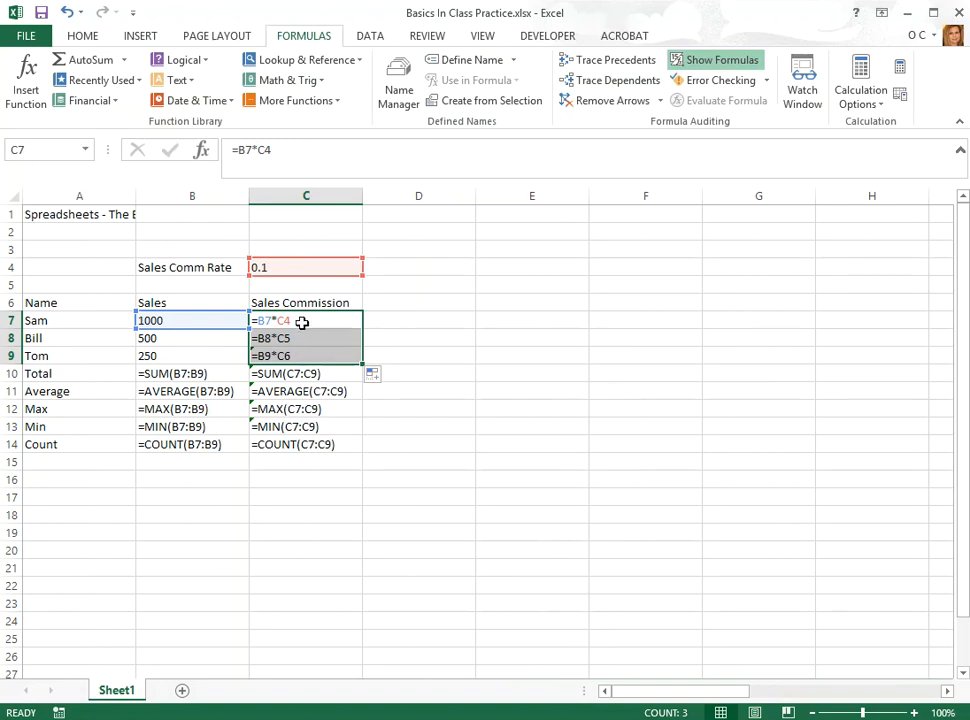
left_click(302, 320)
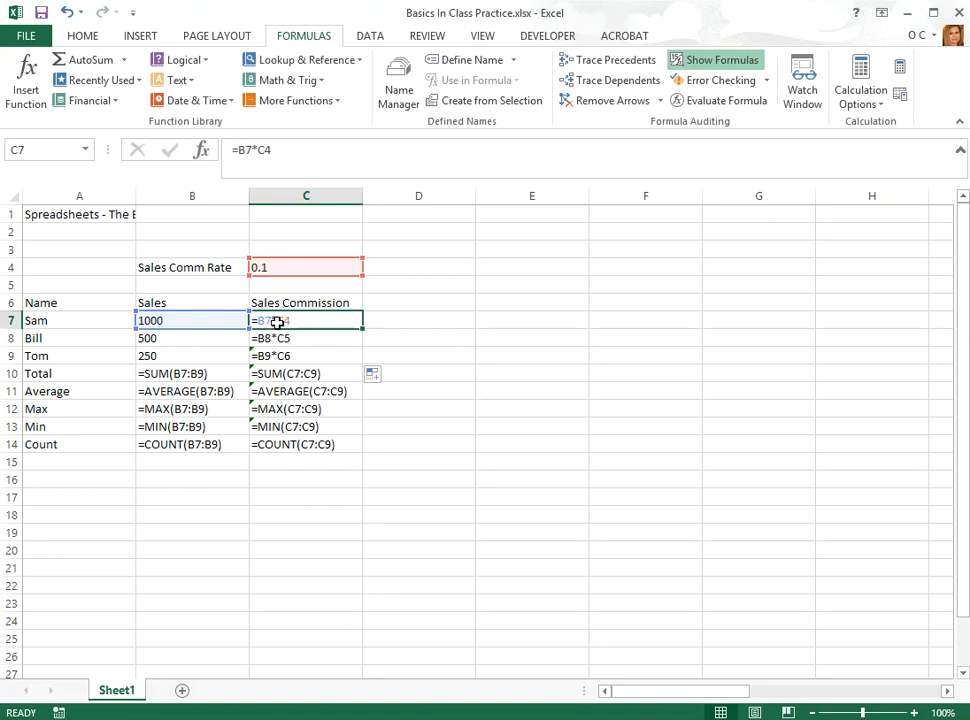
left_click(277, 336)
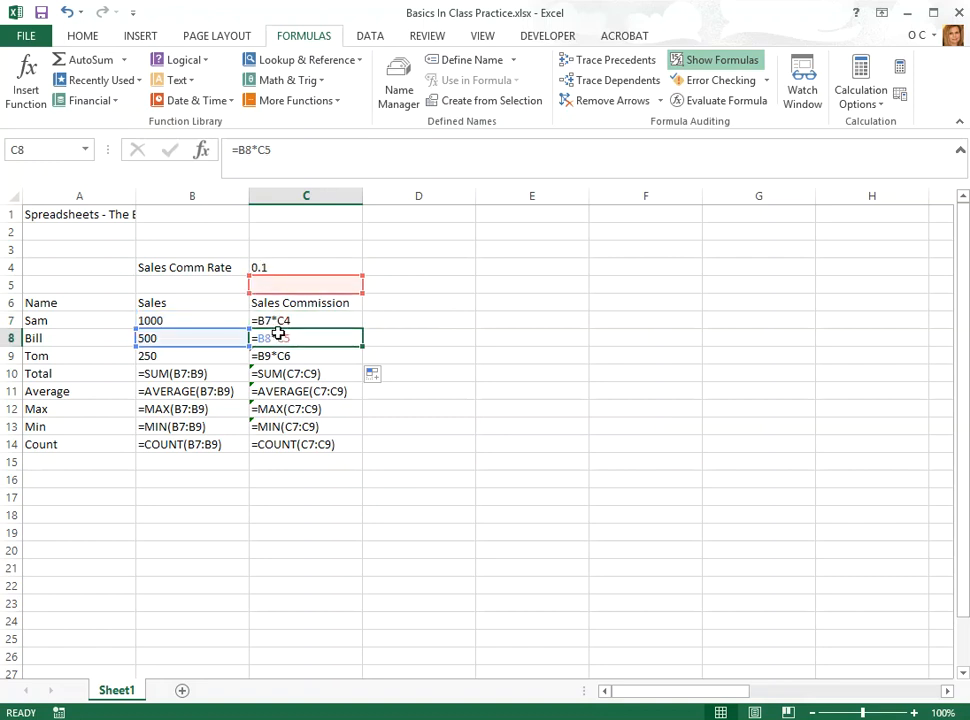
left_click(275, 357)
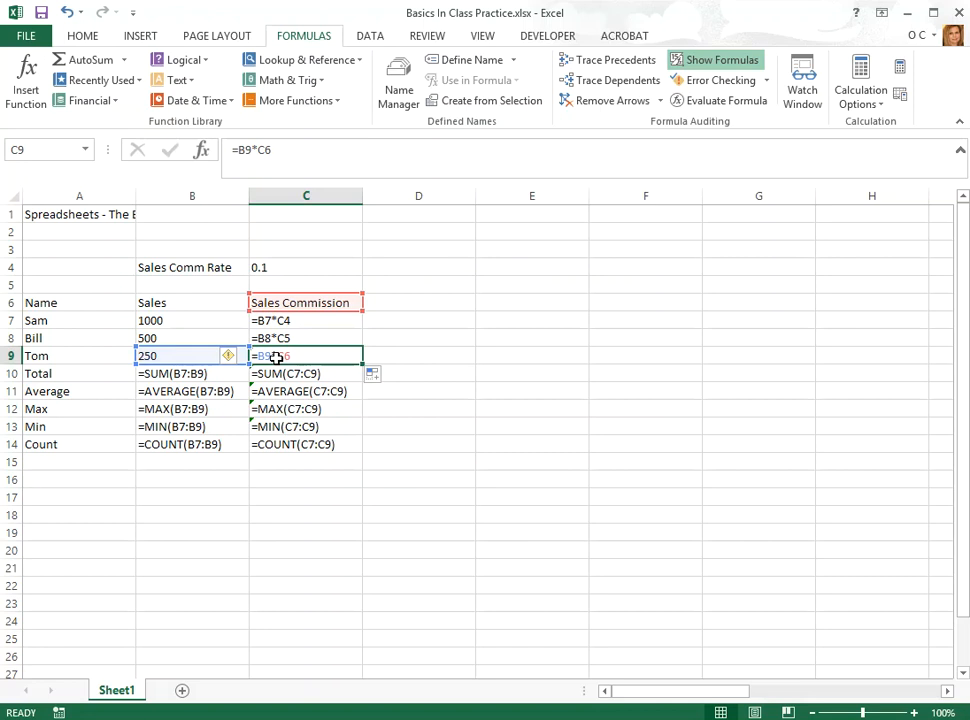
left_click(278, 320)
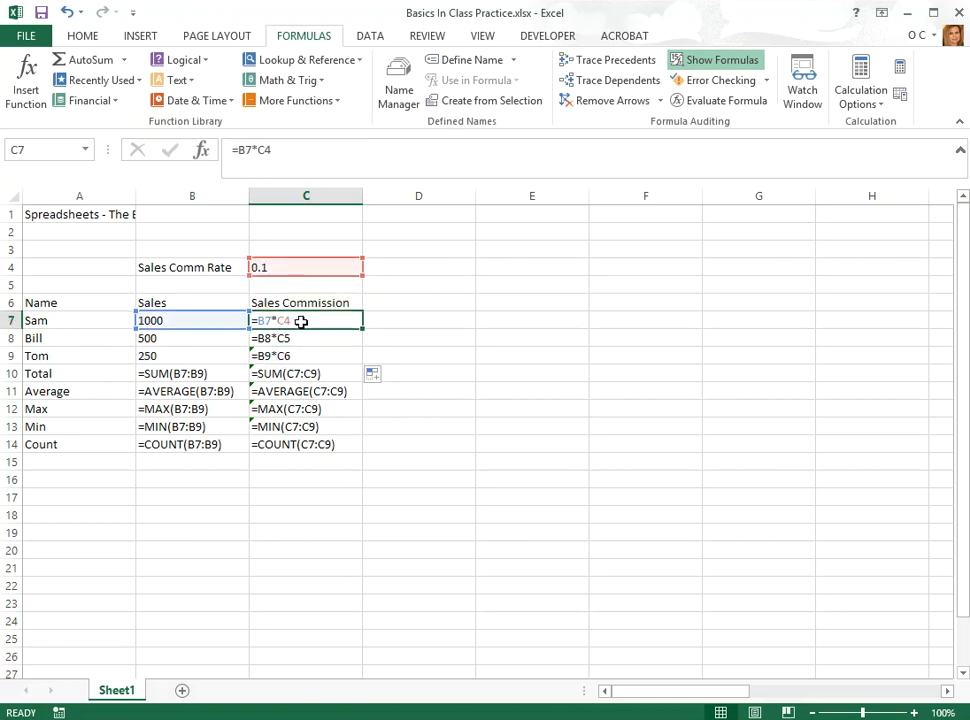
left_click(301, 338)
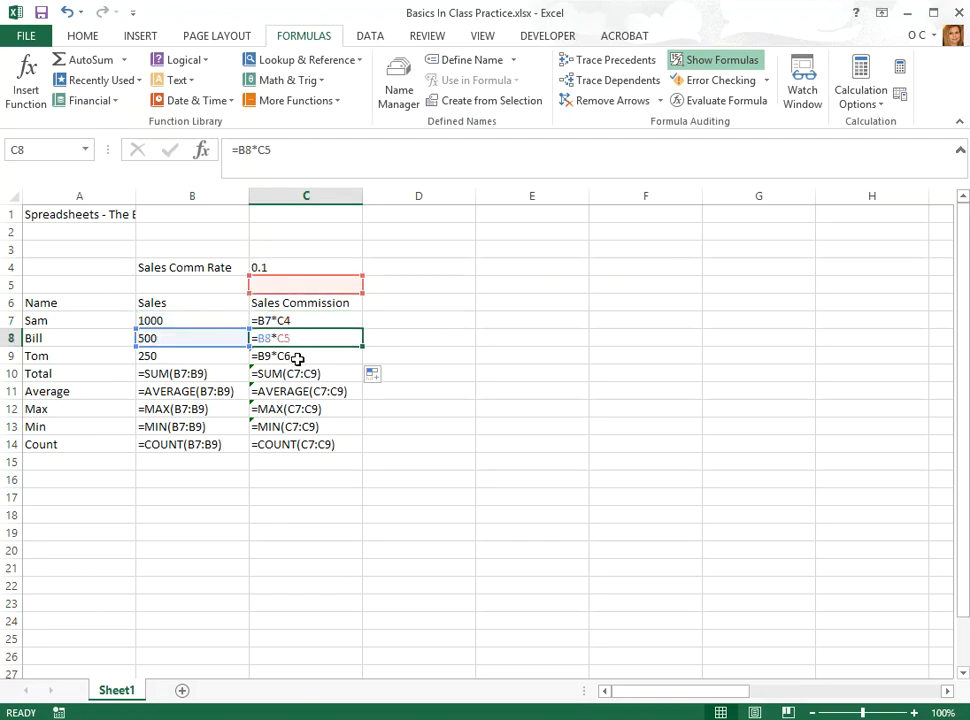
left_click(300, 358)
- Lock the row of the rate reference in cell C7 so the formula reads =B7*C$4
left_click(301, 321)
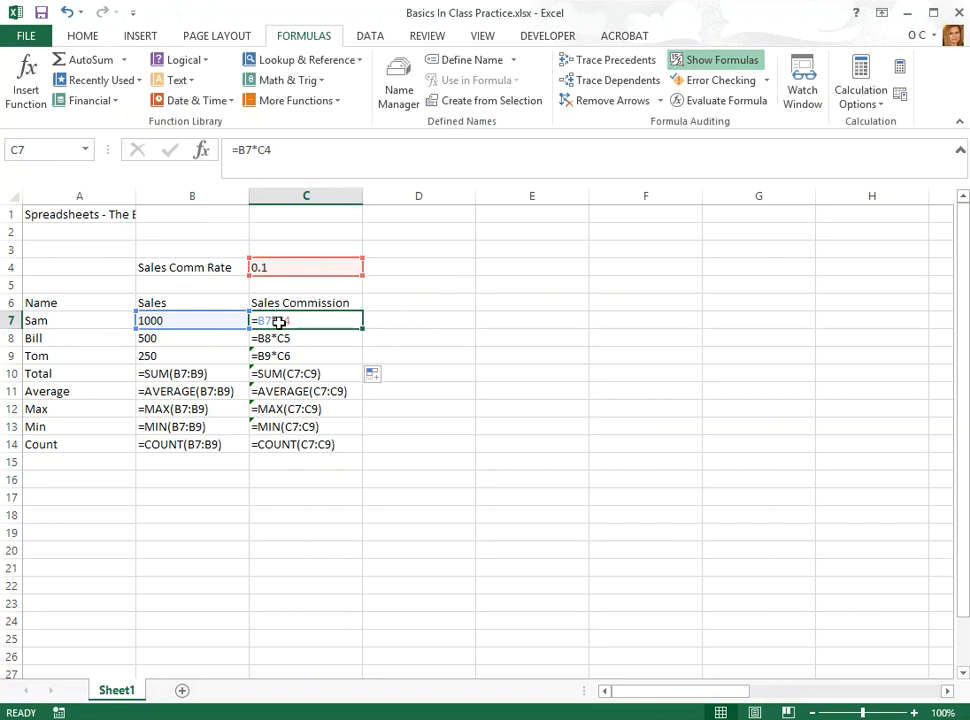
double_click(282, 321)
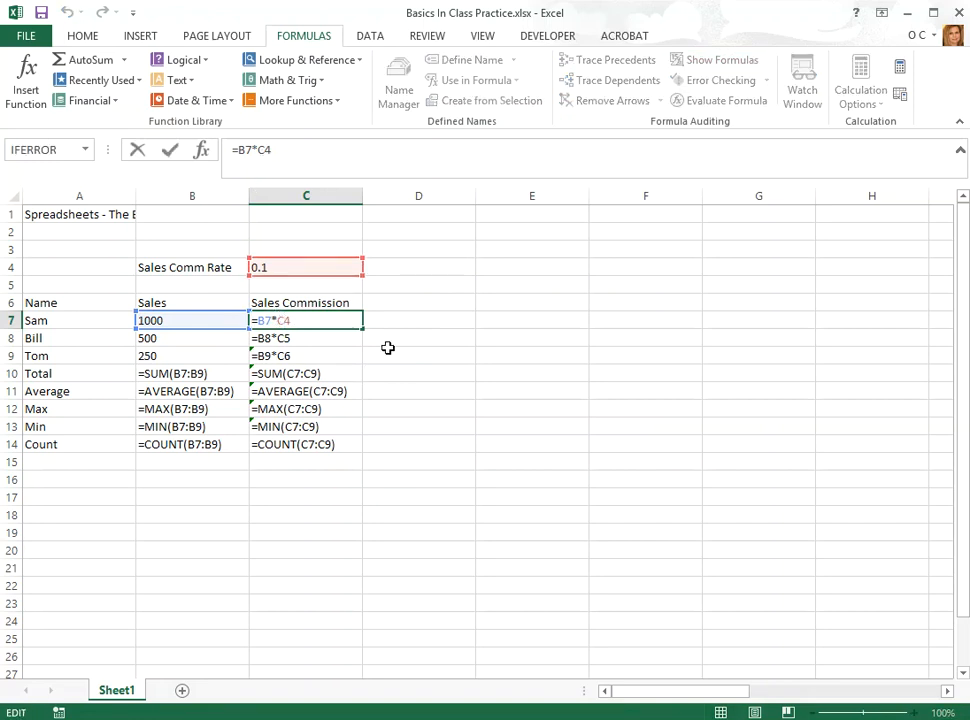
type("$")
key("Return")
key("Up")
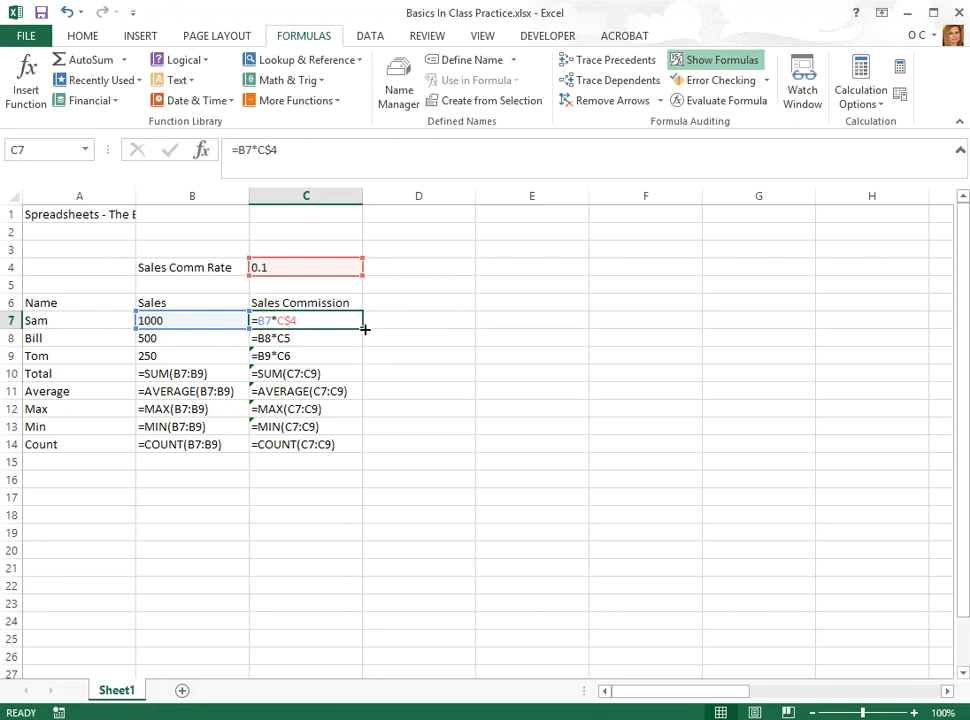
- Fill the locked-row commission formula from cell C7 down through C9 and check the references in each cell
left_click_drag(366, 329, 361, 364)
left_click(317, 321)
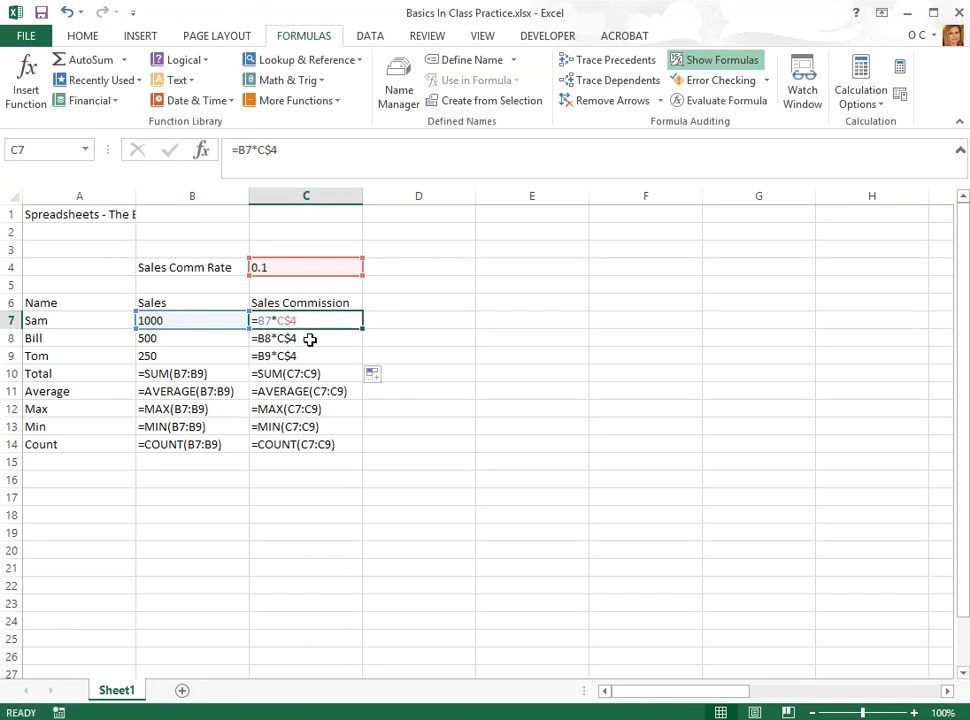
left_click(310, 340)
left_click(308, 357)
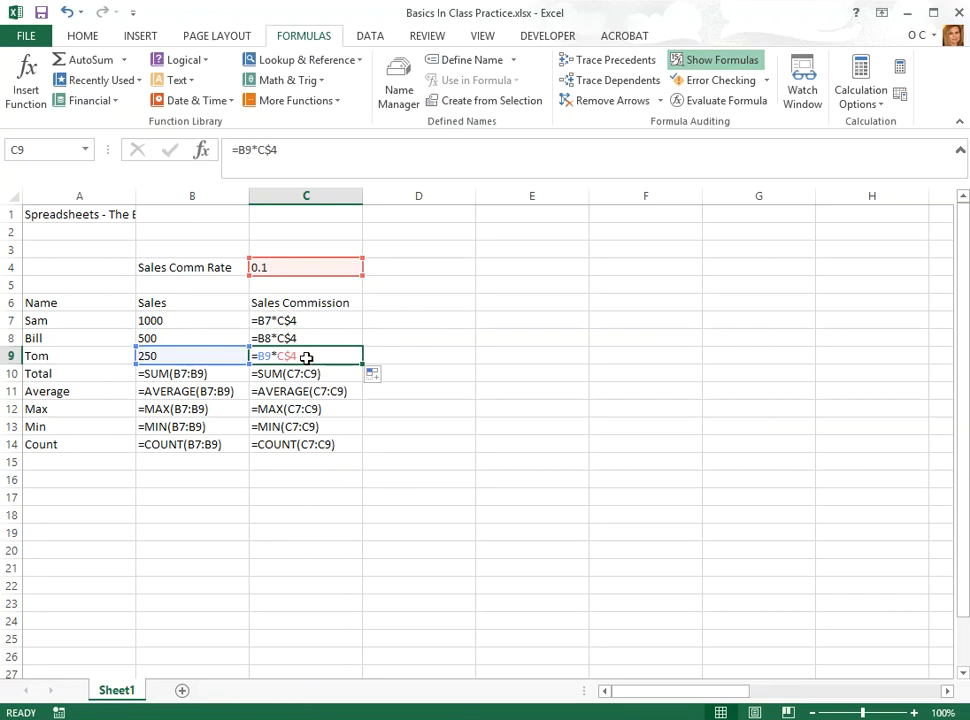
- Switch the worksheet back to showing results, set the commission rate in cell C4 to 5%, and review the commission column
left_click(700, 61)
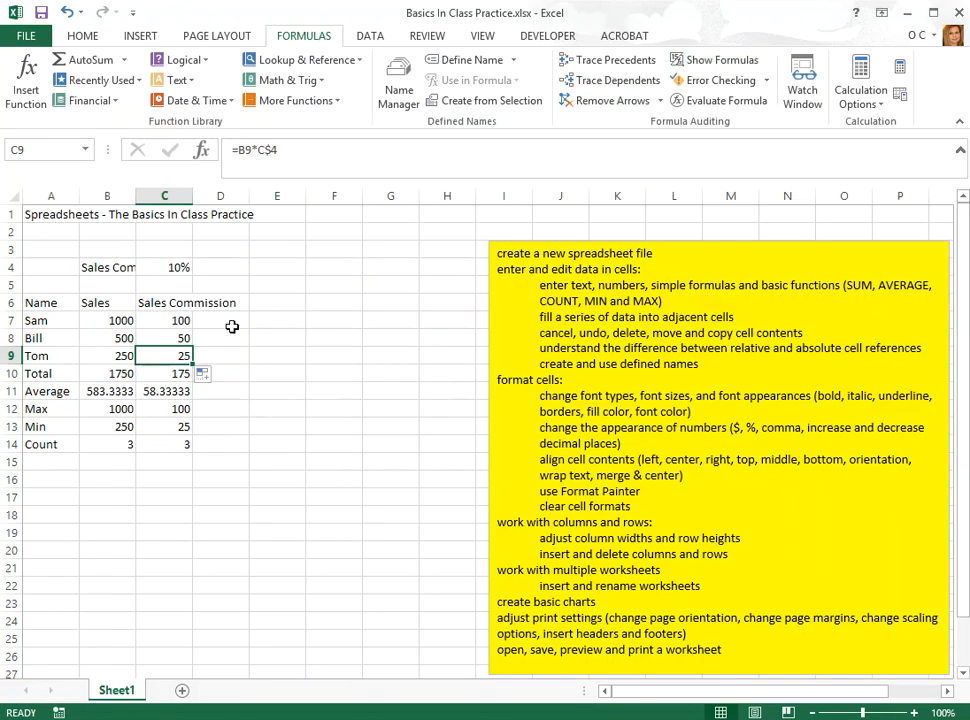
left_click(178, 268)
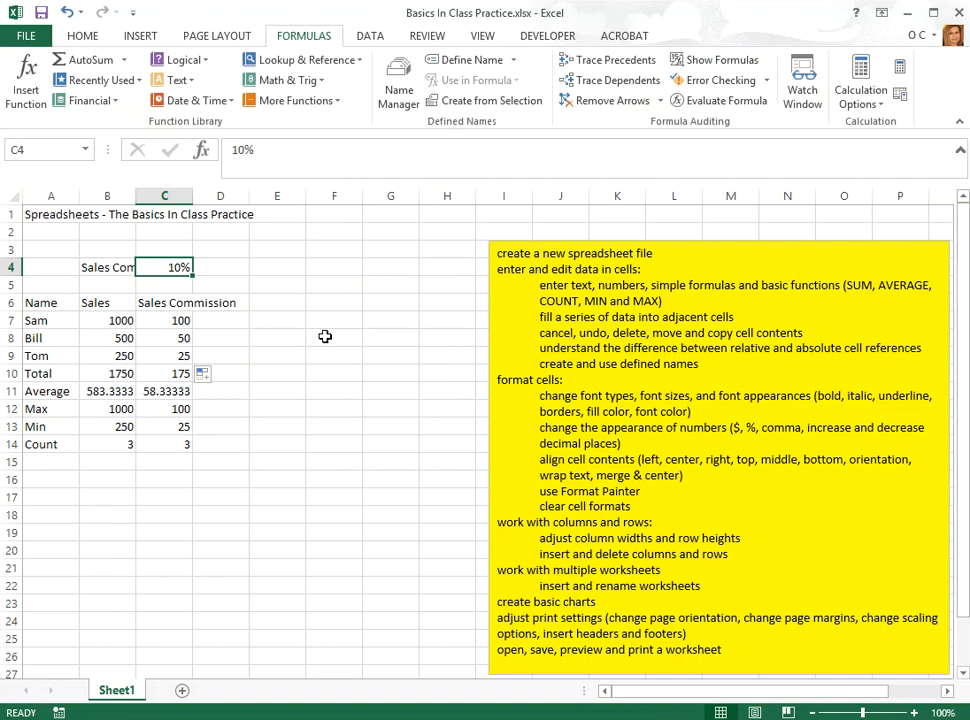
type("5%")
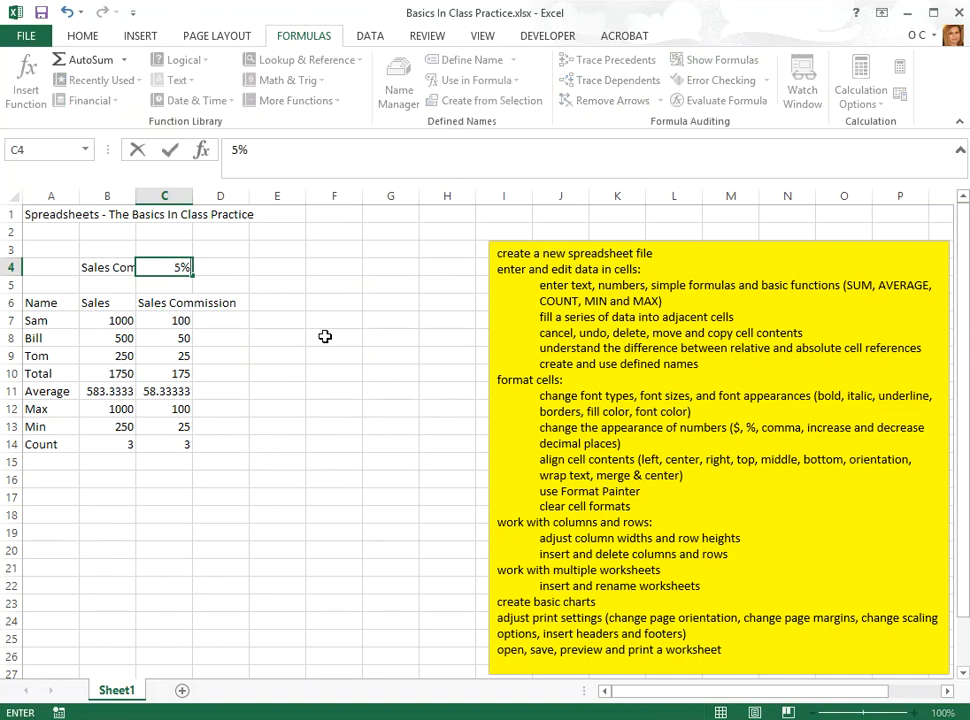
key("Return")
left_click_drag(182, 322, 164, 445)
left_click(266, 421)
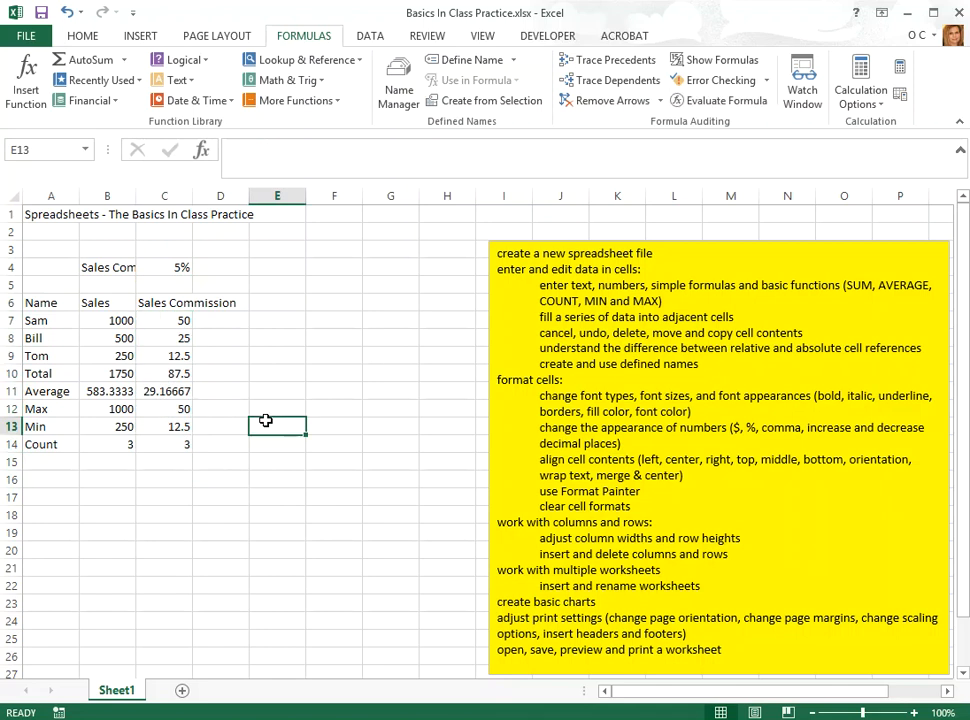
- Set the sales commission rate in cell C4 to 6%
left_click(166, 268)
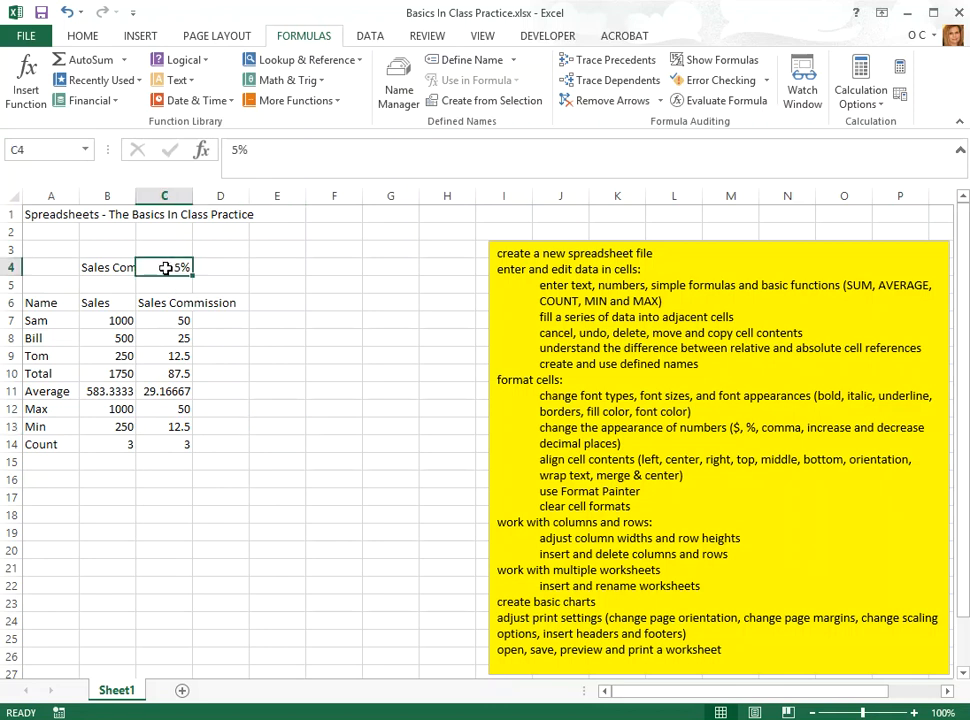
type("6")
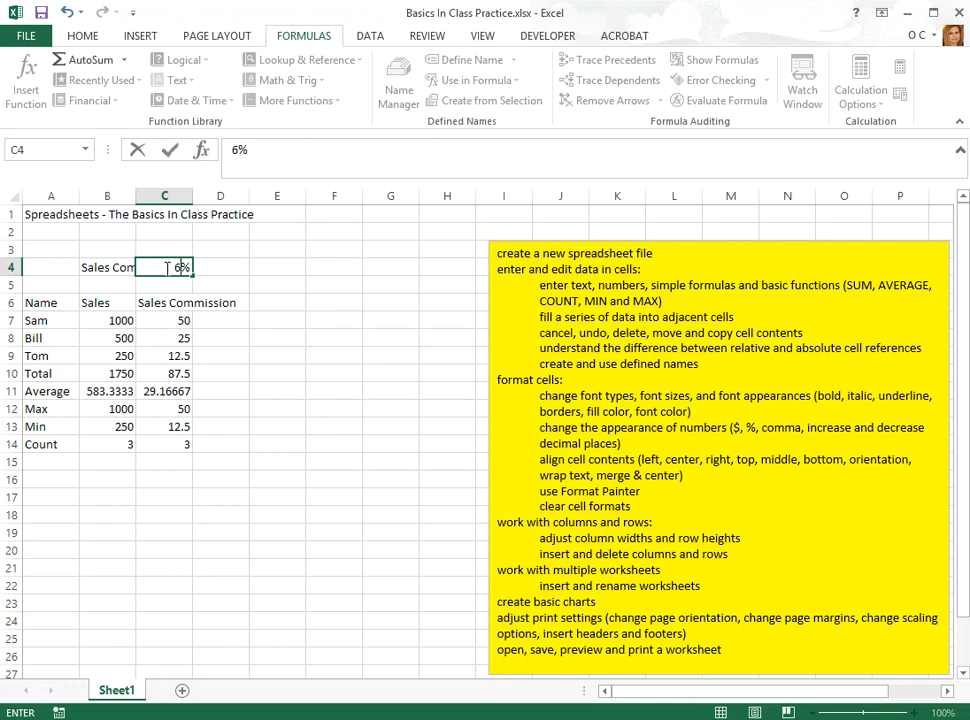
key("Return")
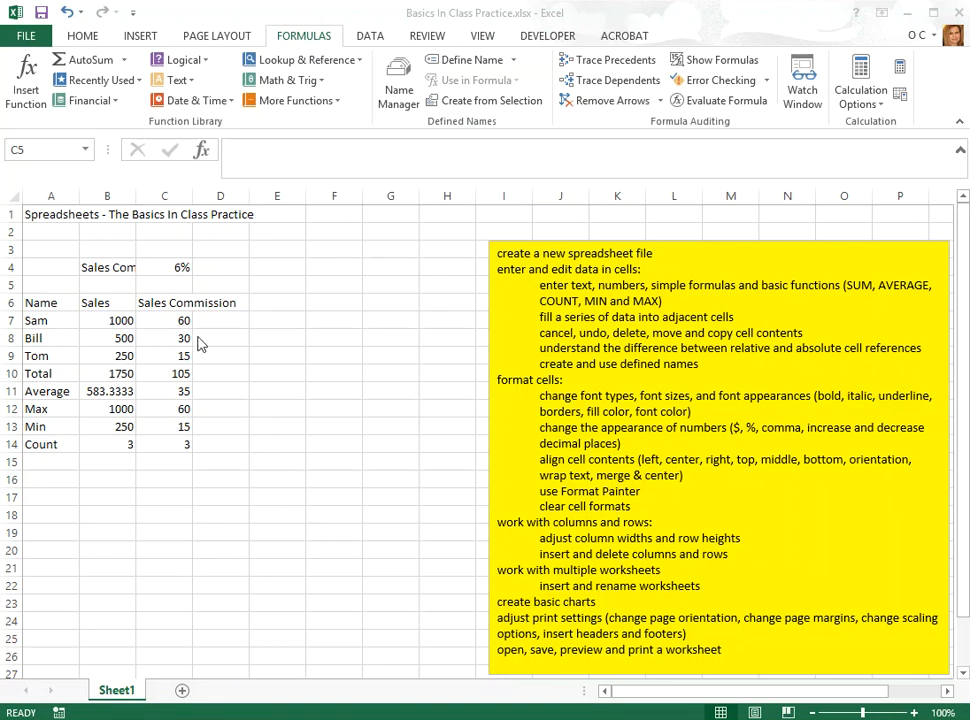
- Give the commission rate cell C4 the defined name comm and check that the name is attached to it
left_click(166, 265)
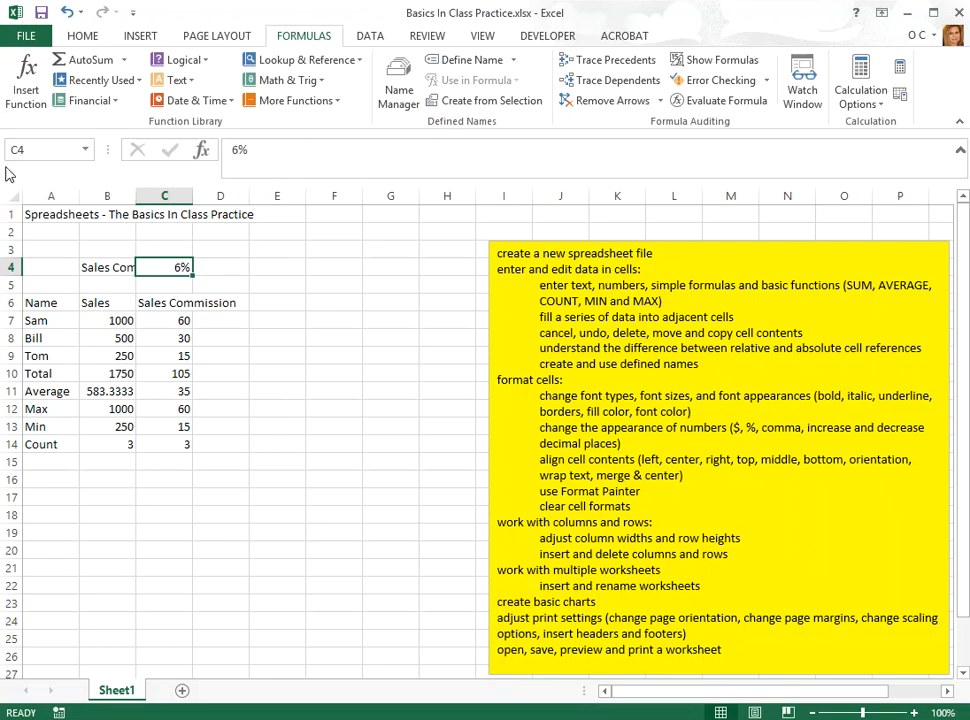
left_click(32, 148)
type("comm")
key("Return")
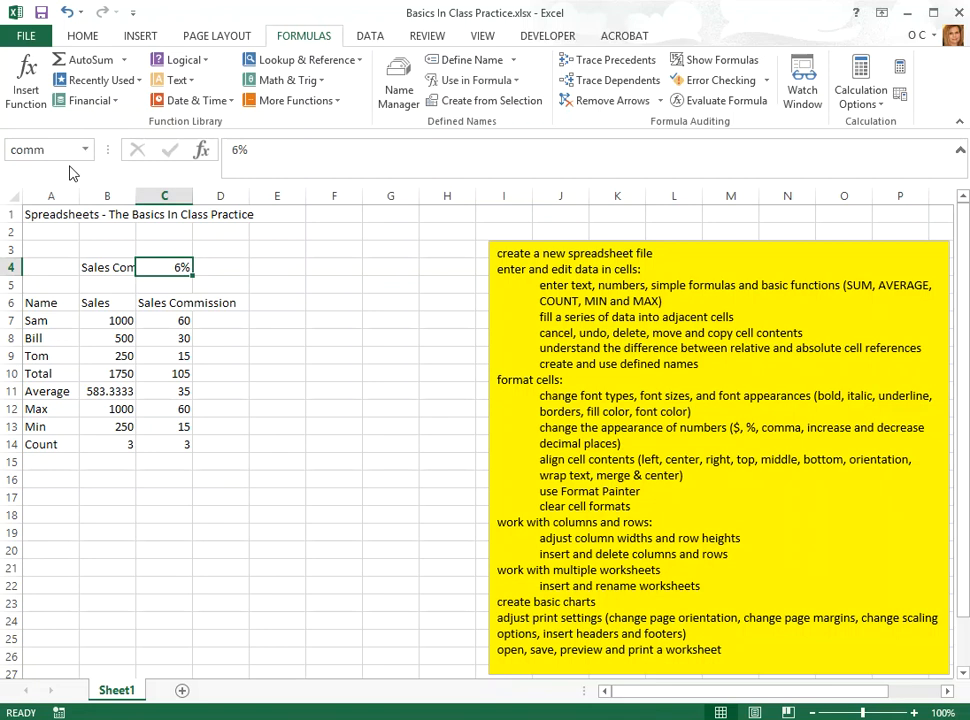
left_click(253, 247)
left_click(300, 286)
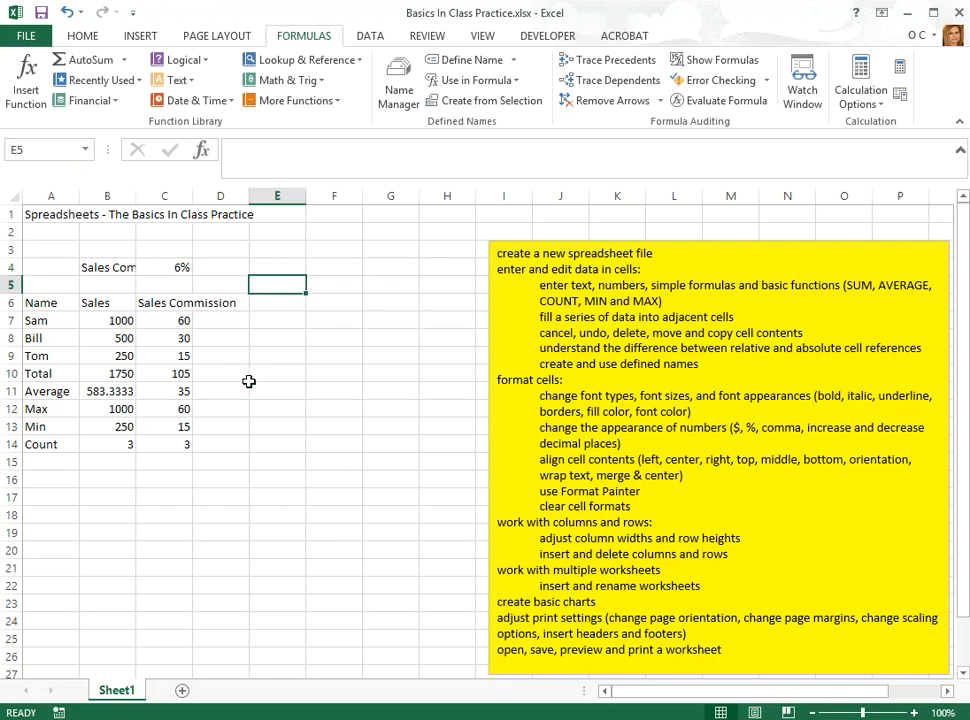
left_click(251, 380)
left_click(158, 267)
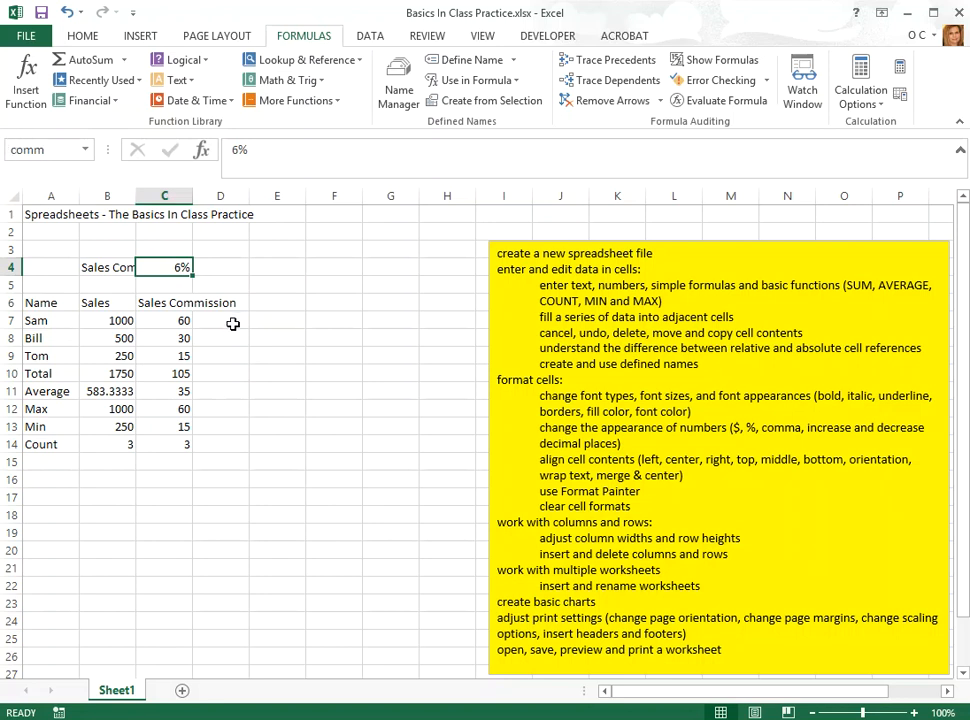
- Enter the formula =B7*comm in cell D7 and compare it with the commission formula in cell C7
left_click(233, 323)
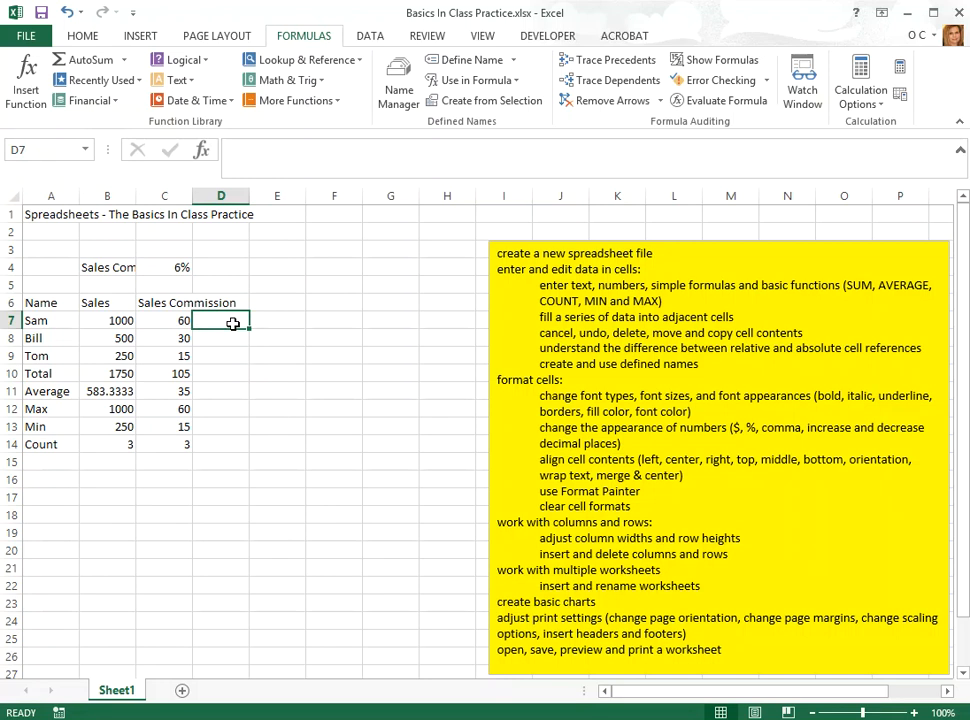
type("=")
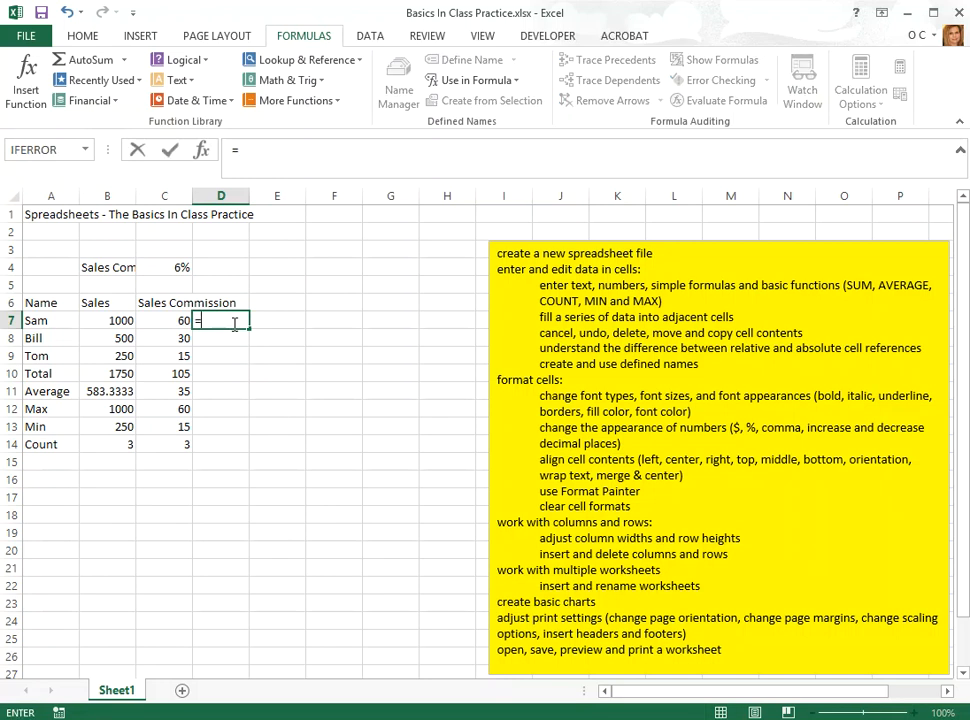
left_click(121, 321)
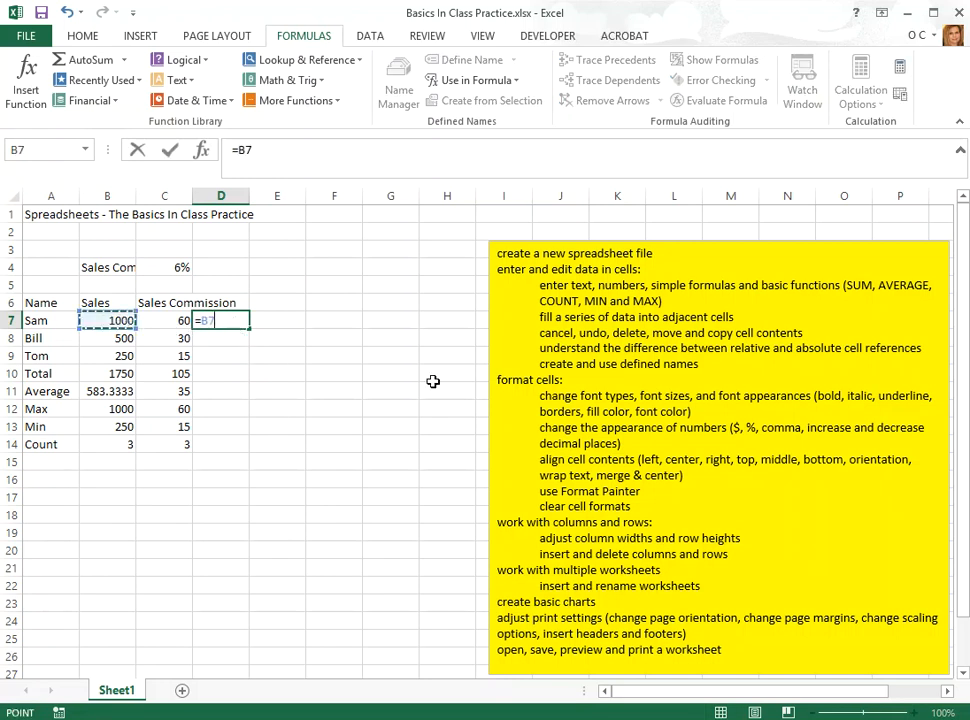
type("*")
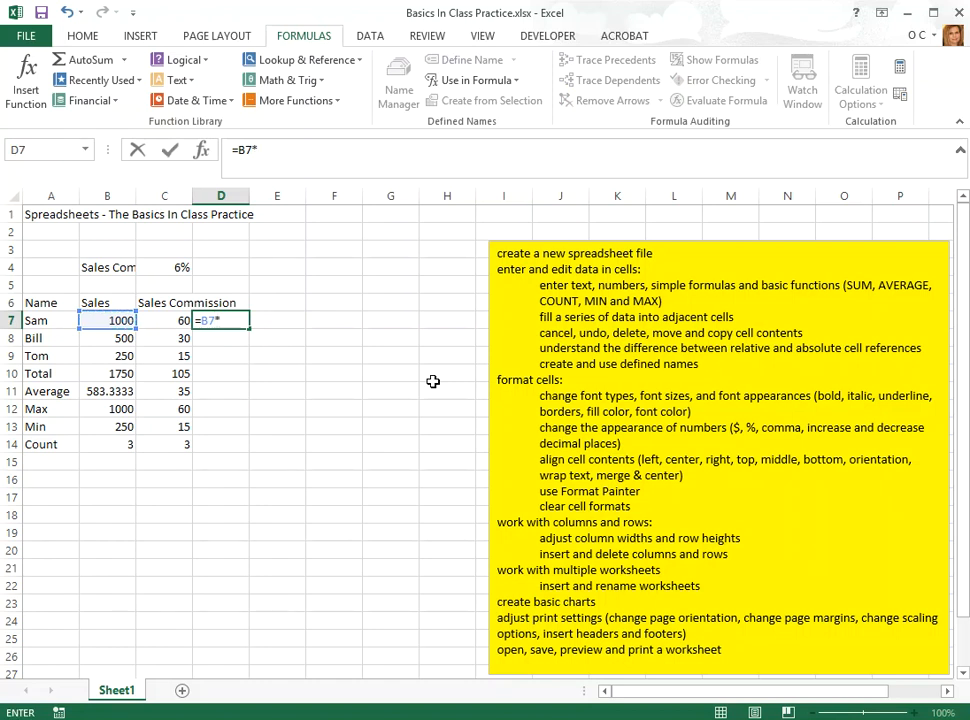
type("comm")
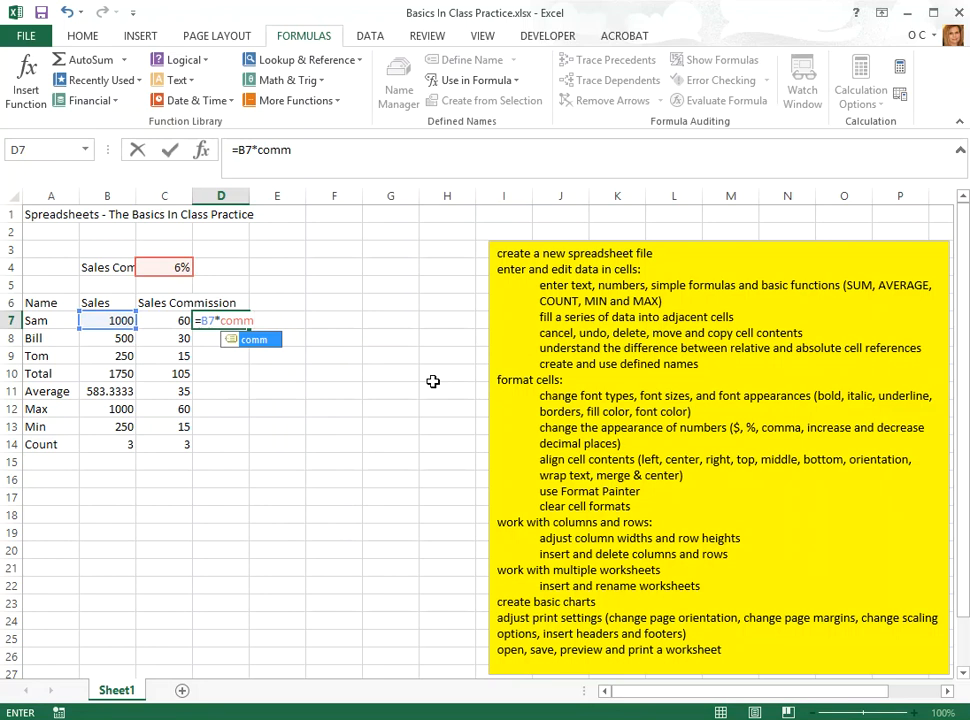
key("Return")
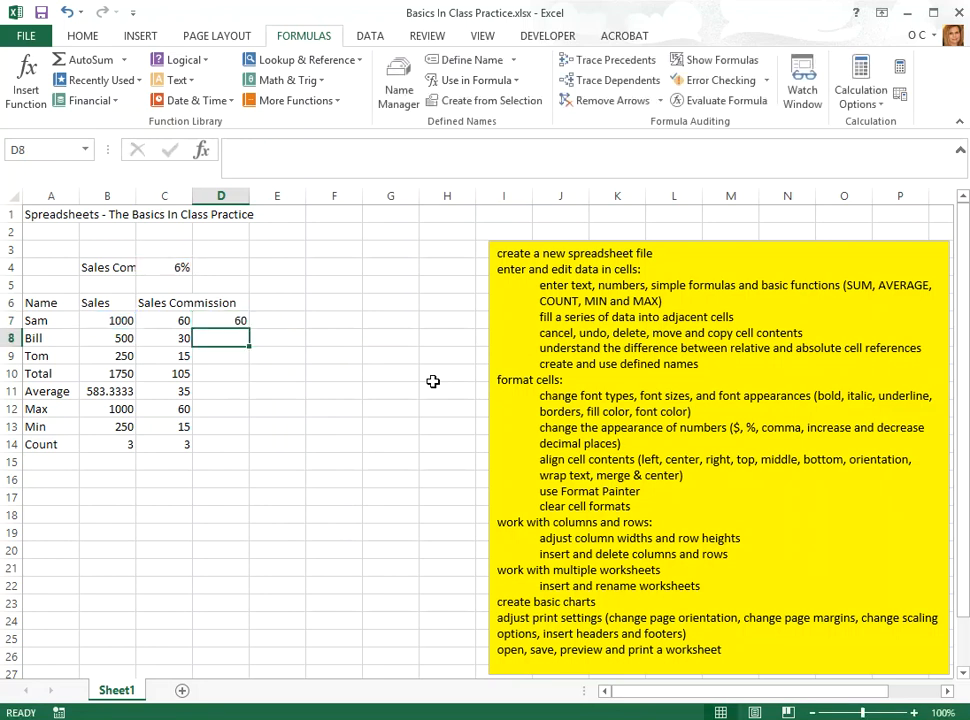
left_click(220, 320)
left_click(158, 320)
left_click(227, 320)
left_click(180, 320)
left_click(223, 320)
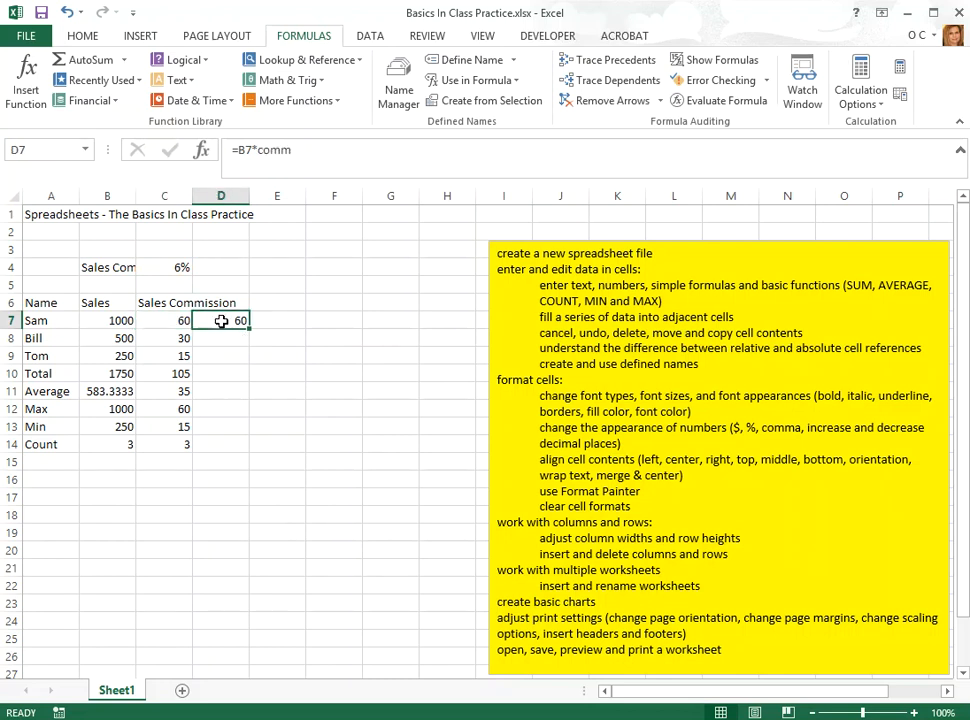
- Fill the named-cell formula from D7 down through D9 and check the copies by temporarily showing the worksheet's formulas
left_click_drag(250, 327, 253, 362)
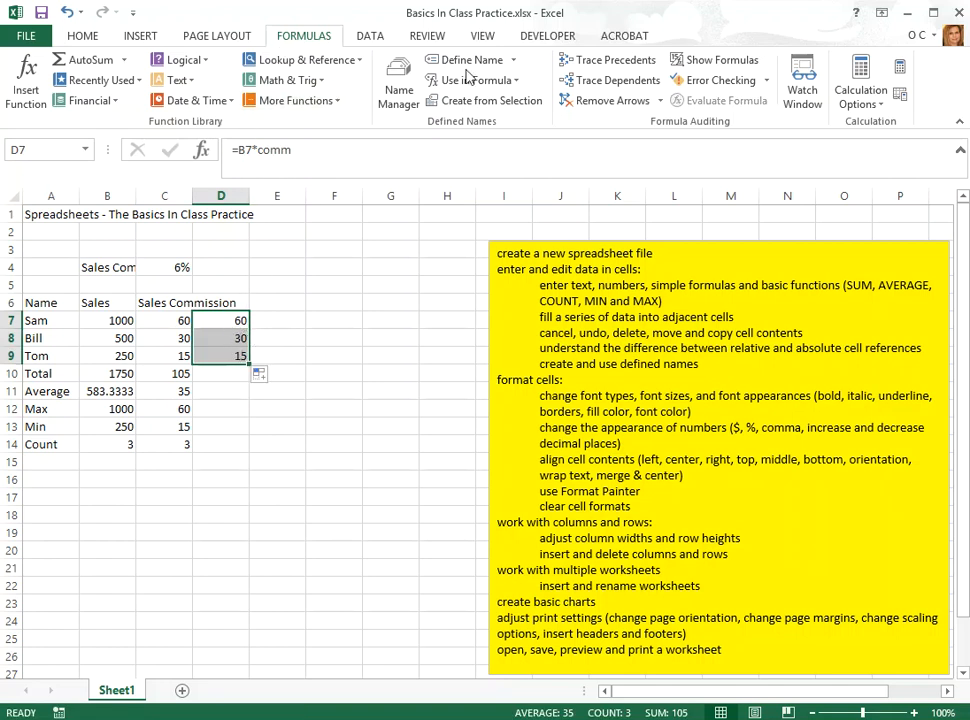
left_click(712, 66)
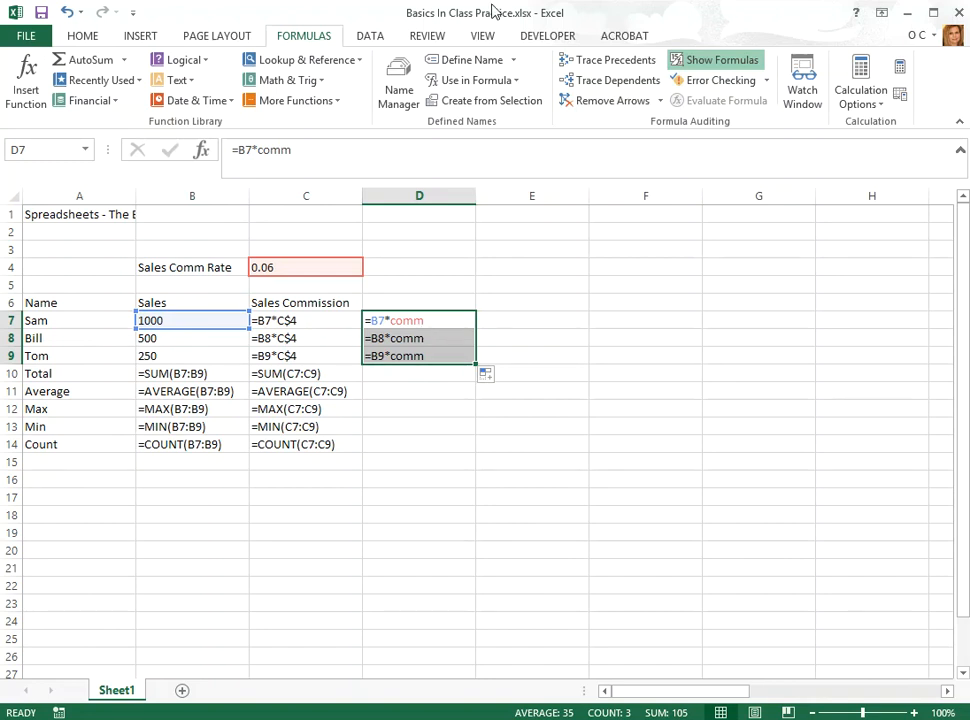
left_click(712, 61)
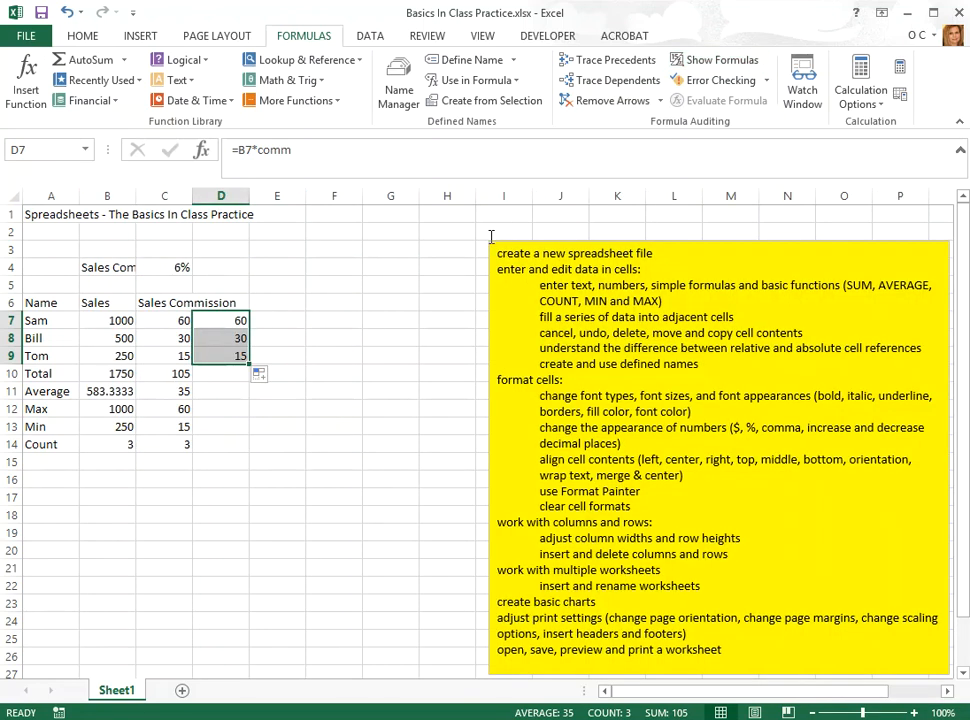
left_click(213, 321)
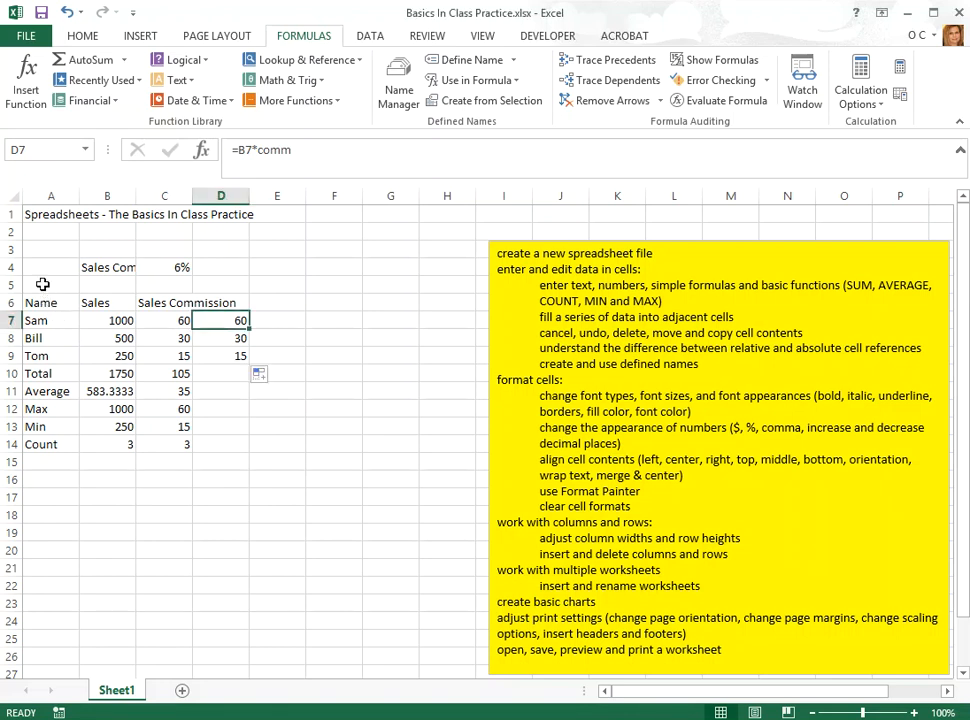
- Try inserting a sheet column before the Name column, and undo the insertion
left_click(43, 284)
left_click(43, 302)
left_click(45, 338)
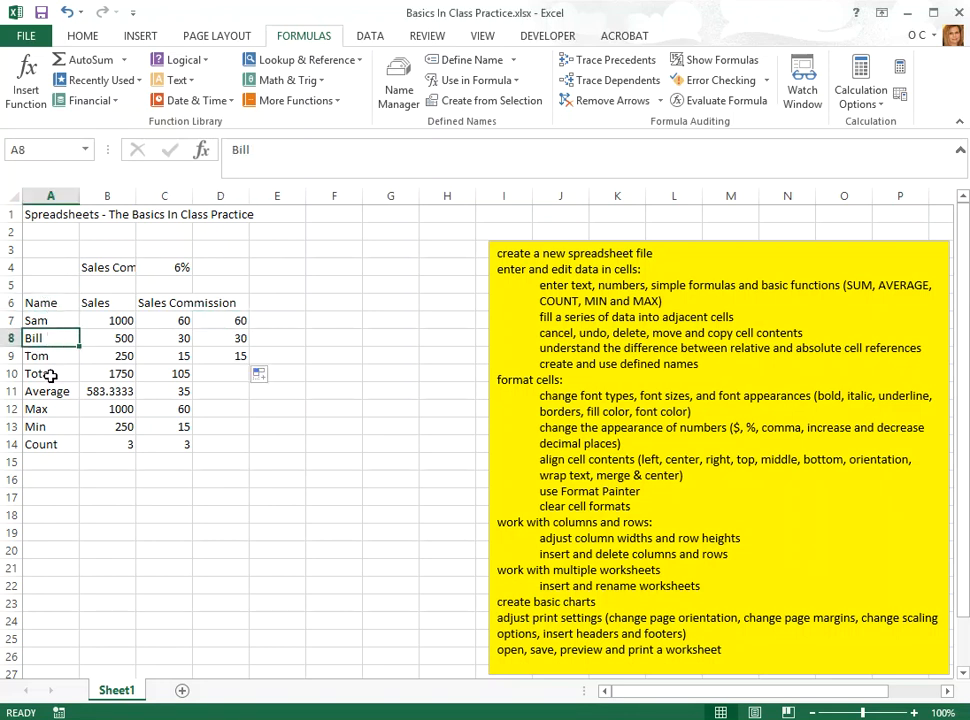
left_click(81, 38)
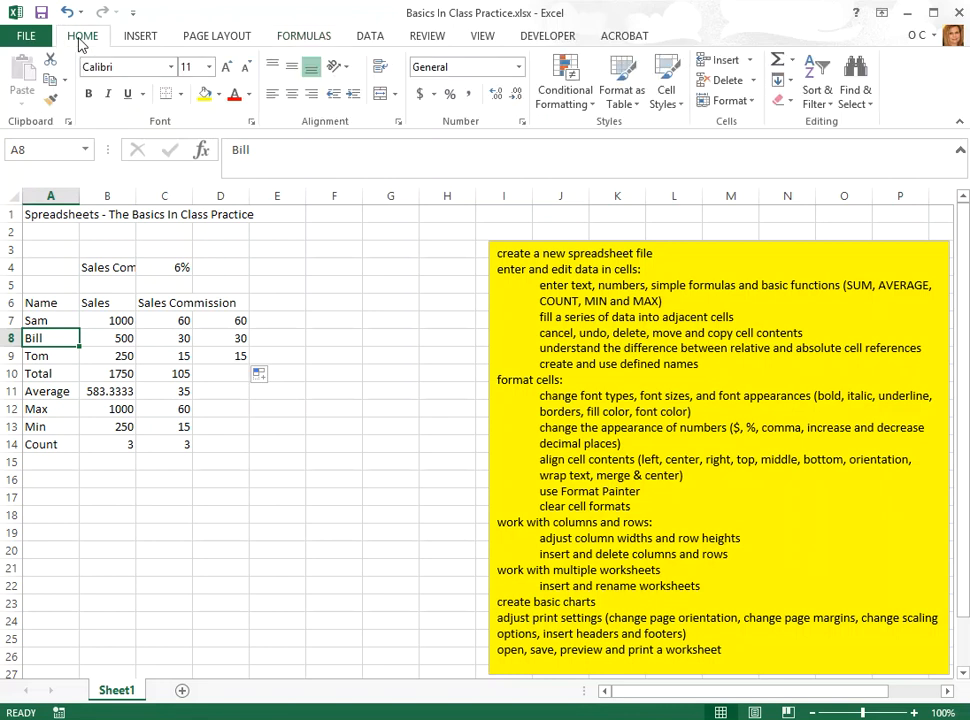
left_click(751, 66)
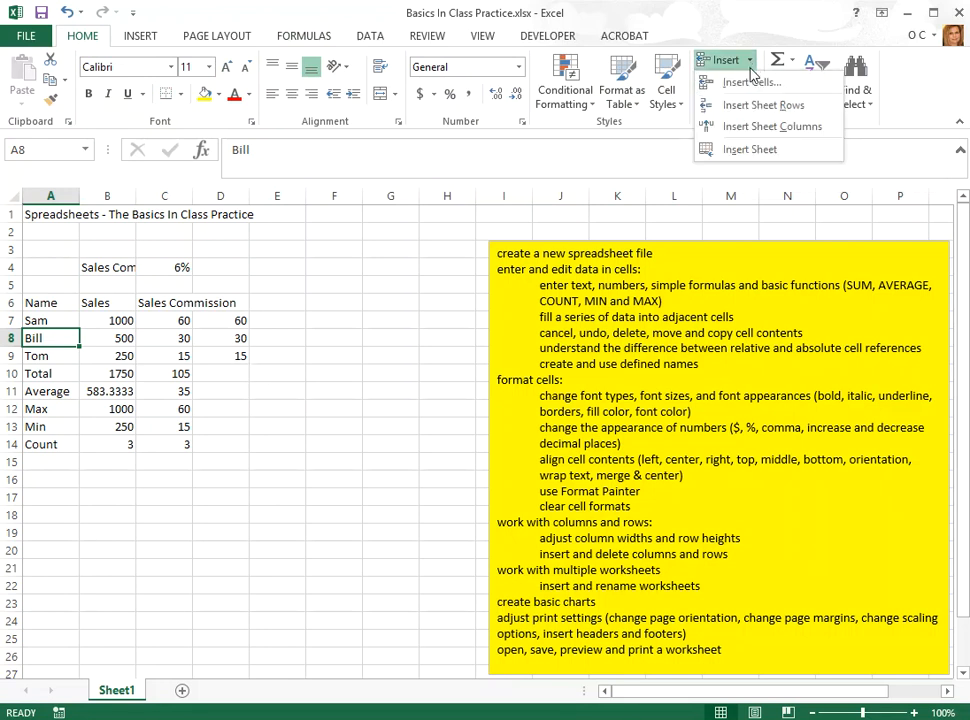
left_click(736, 127)
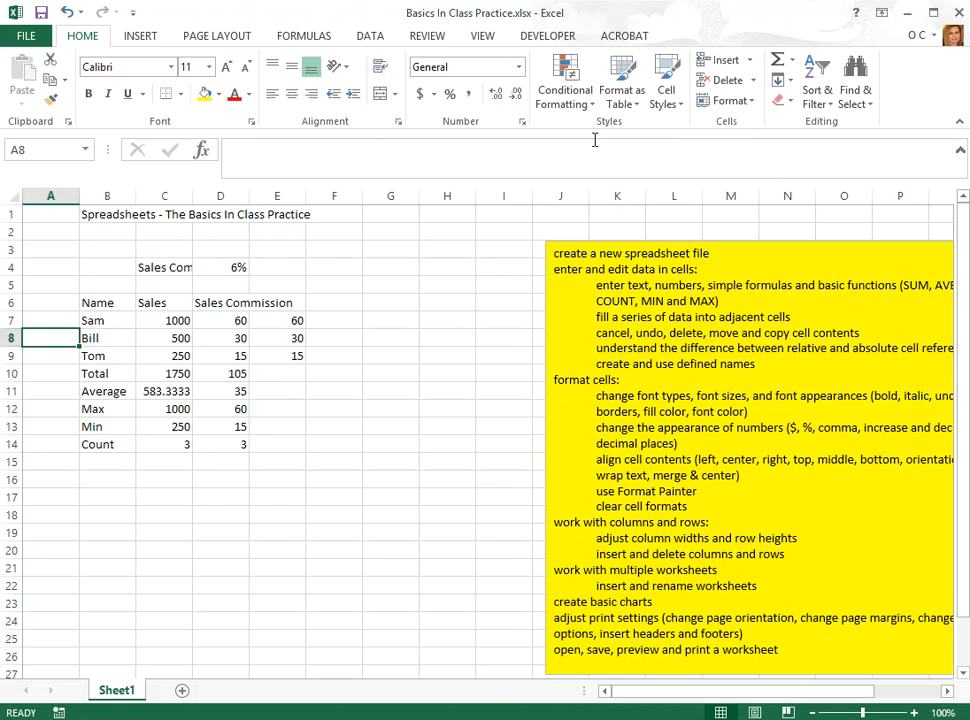
left_click(67, 12)
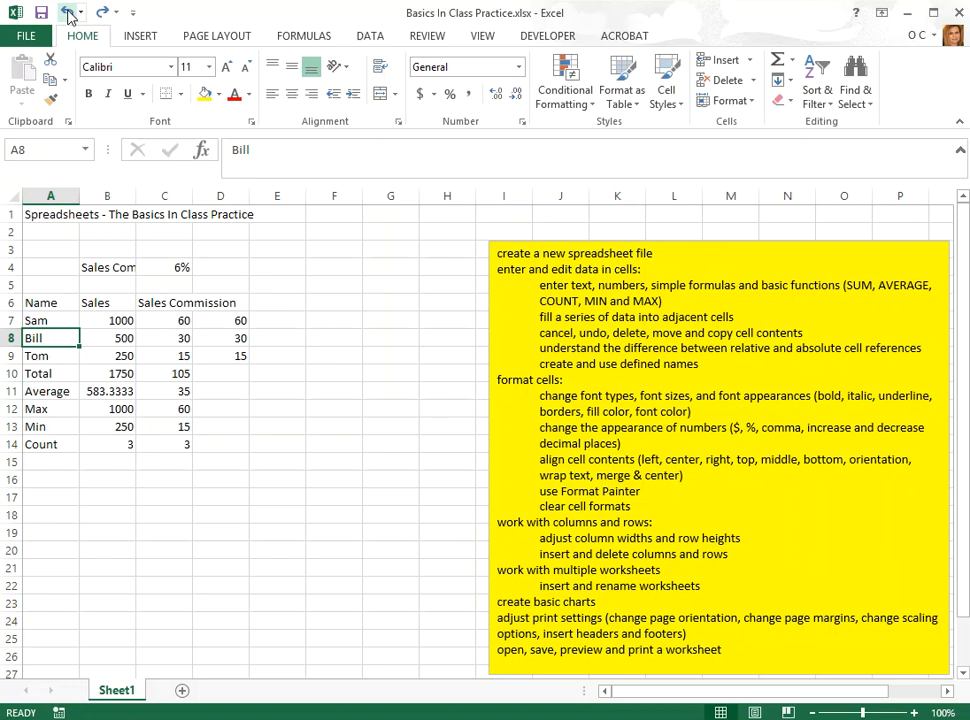
- Insert a blank column before the Name column and enter 1 in cell A7 and 2 in cell A8
right_click(57, 201)
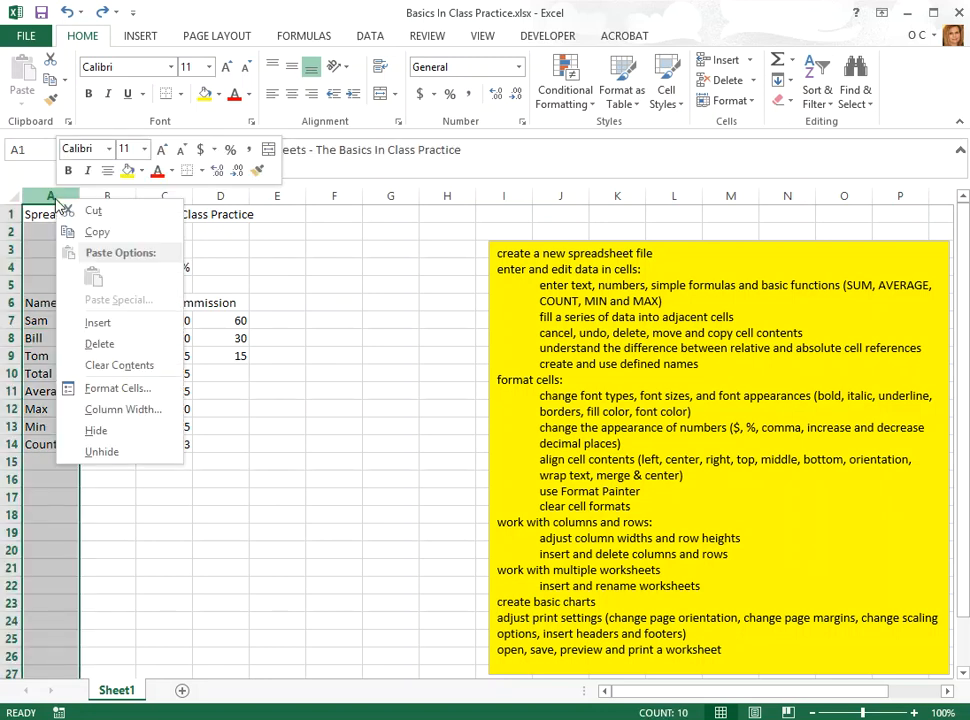
left_click(98, 322)
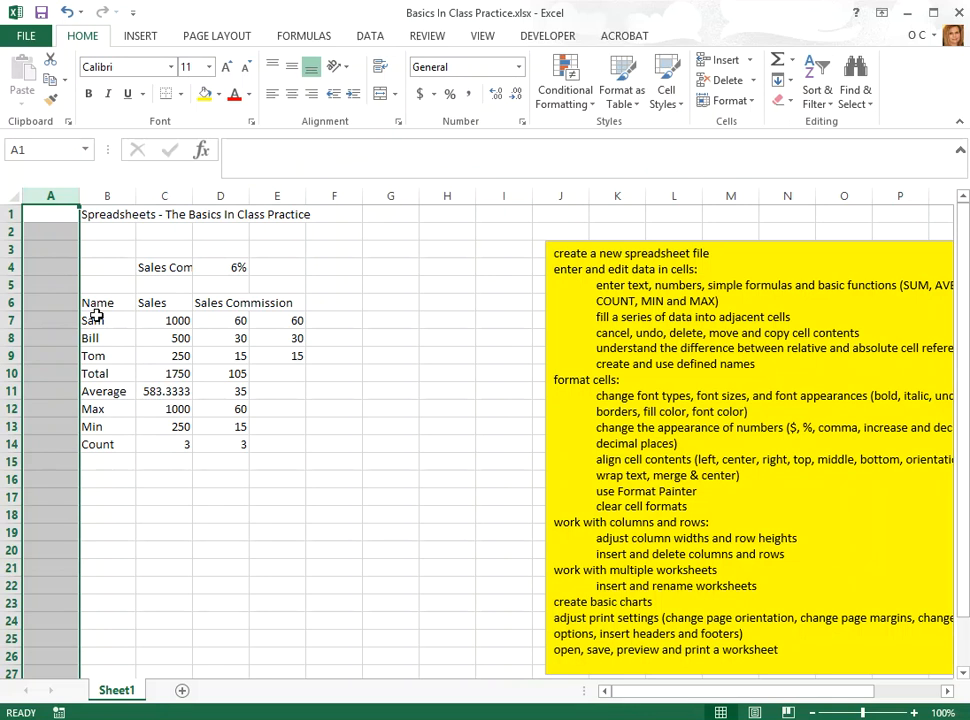
left_click(58, 321)
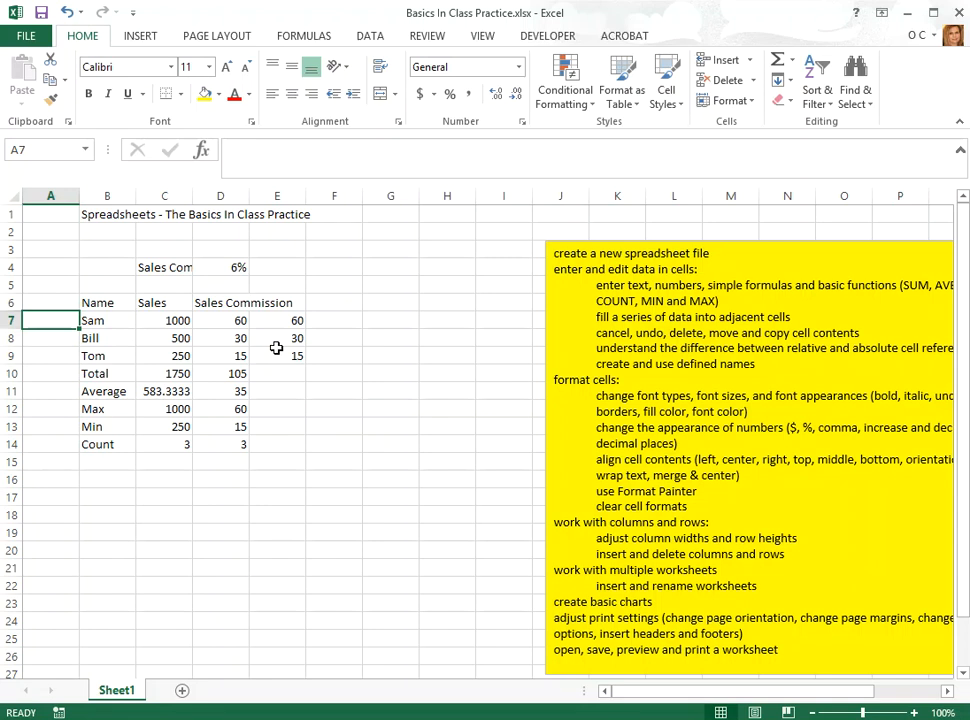
type("1")
key("Return")
type("2")
key("Return")
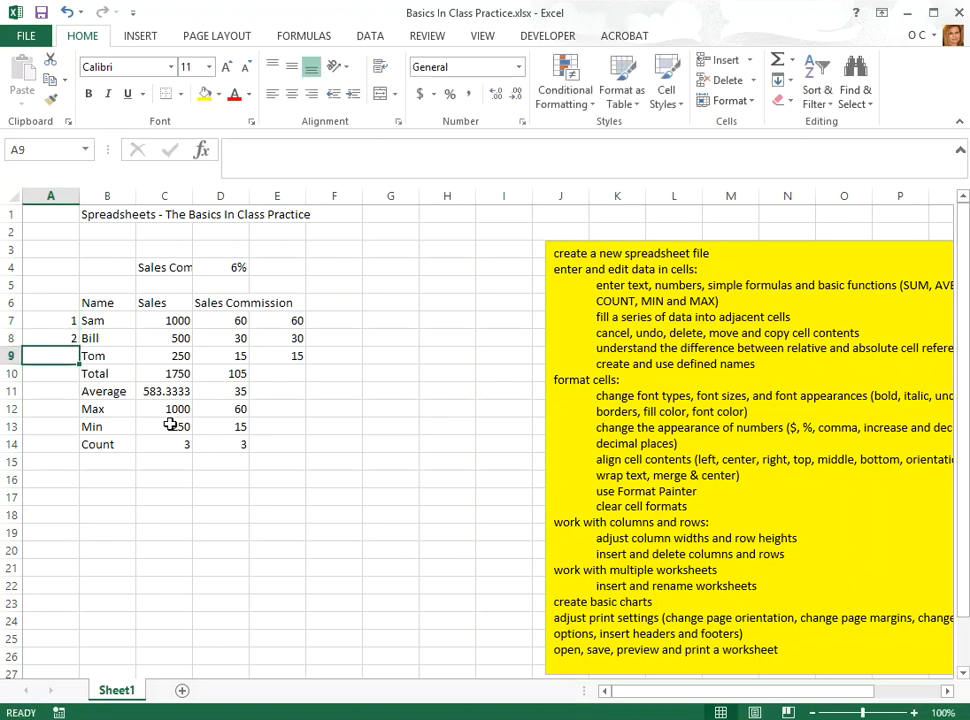
- Extend the number series from A7:A8 down through A22, and clear the surplus numbers in A10:A22
left_click_drag(59, 320, 55, 337)
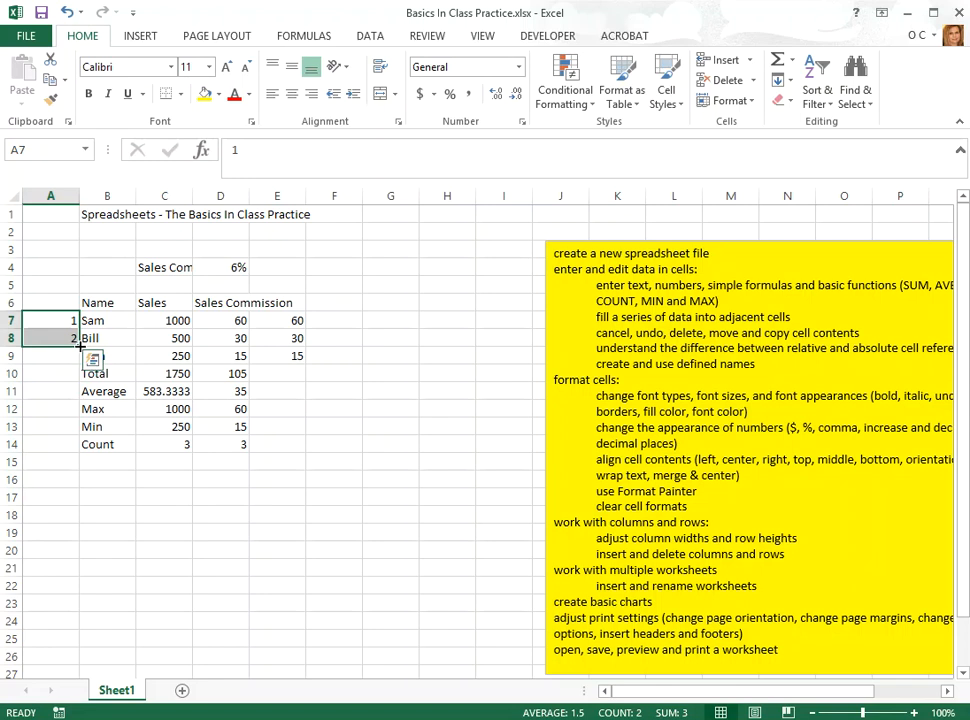
left_click_drag(79, 346, 69, 597)
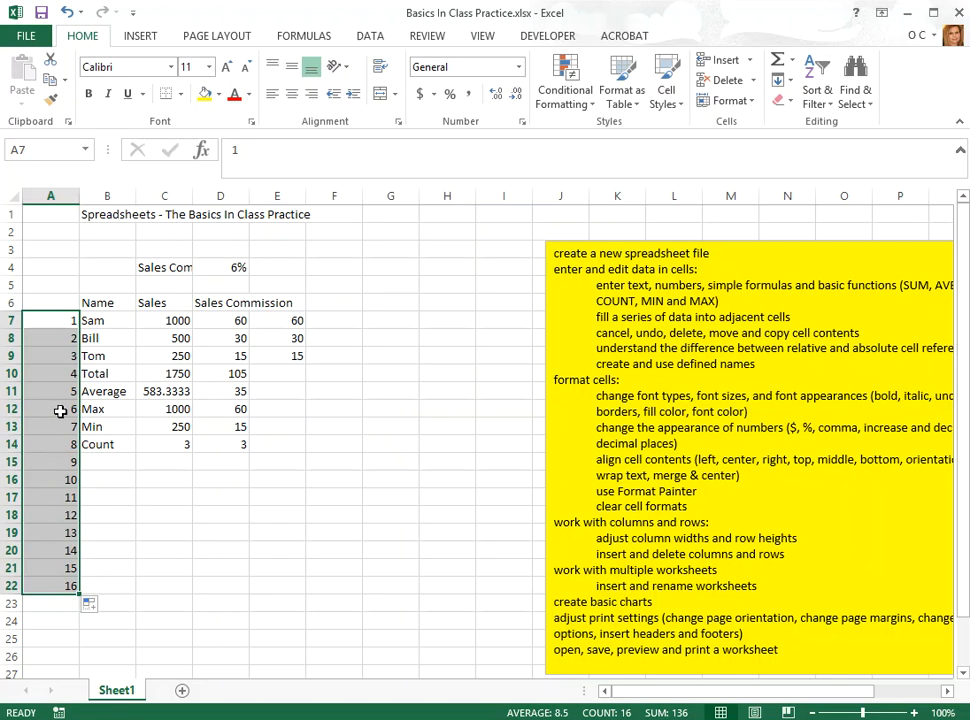
left_click_drag(58, 379, 62, 586)
key("Delete")
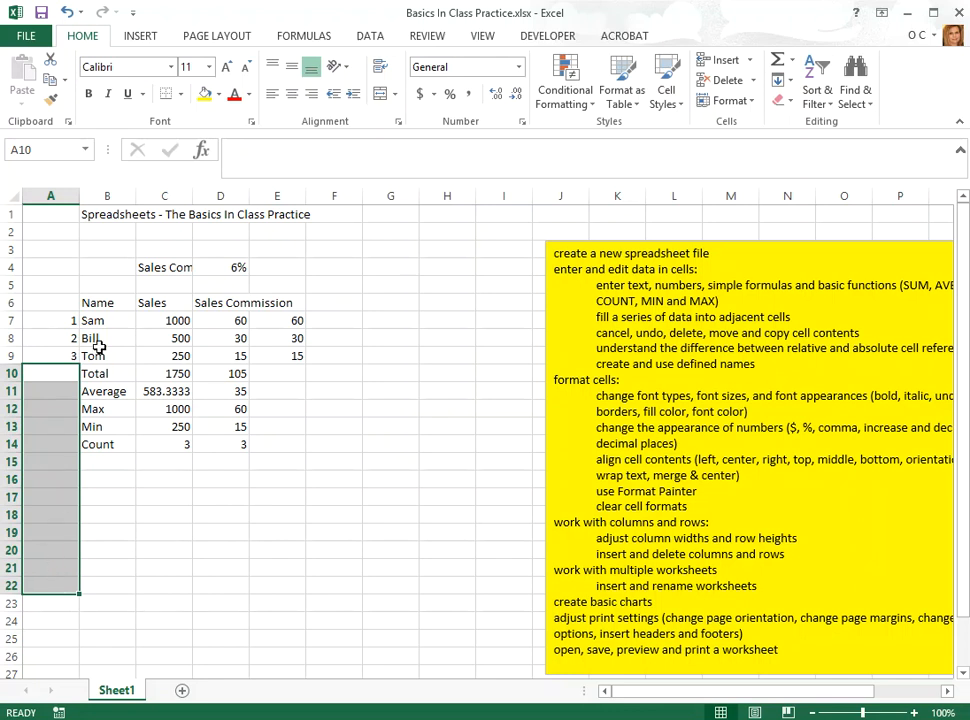
left_click(52, 323)
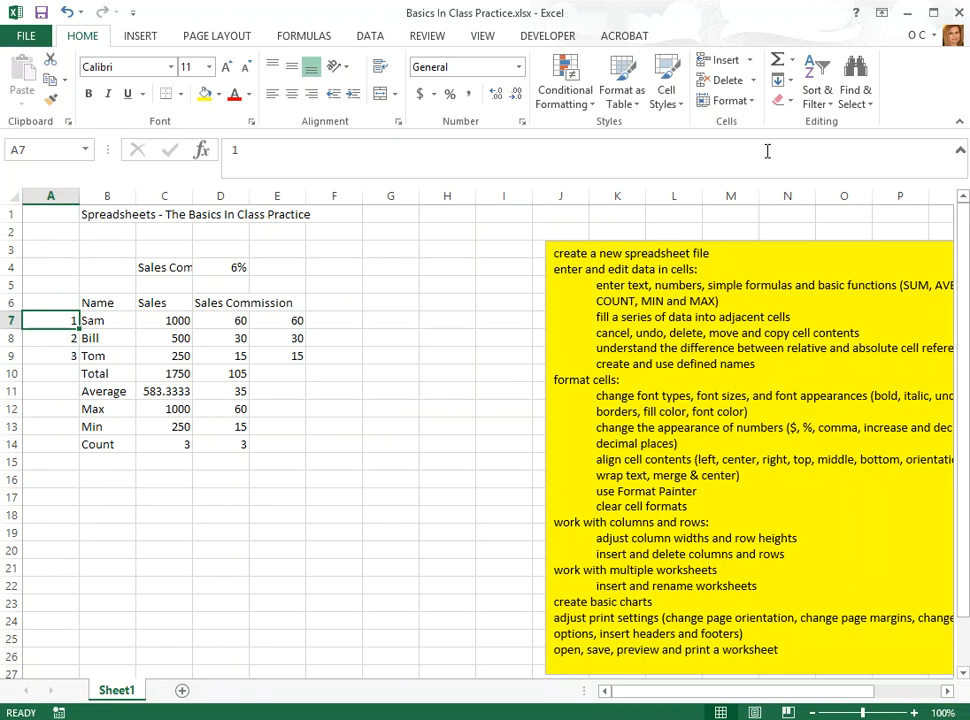
- Set column A's width to 2, and widen the column slightly by hand
left_click(752, 104)
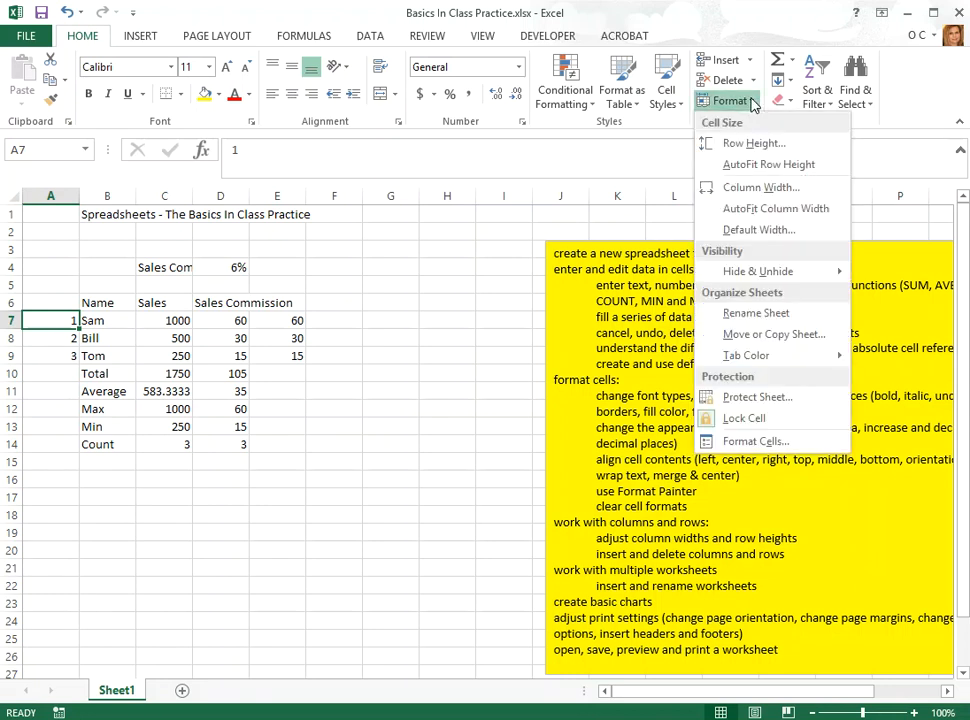
left_click(738, 188)
left_click_drag(223, 324, 346, 298)
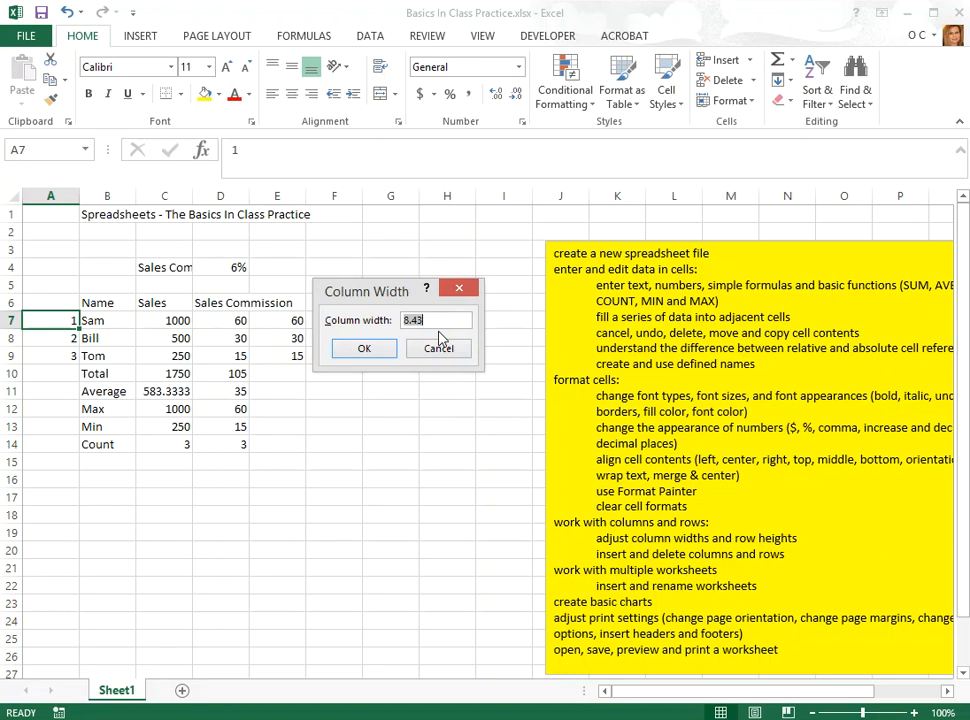
type("2")
left_click(365, 352)
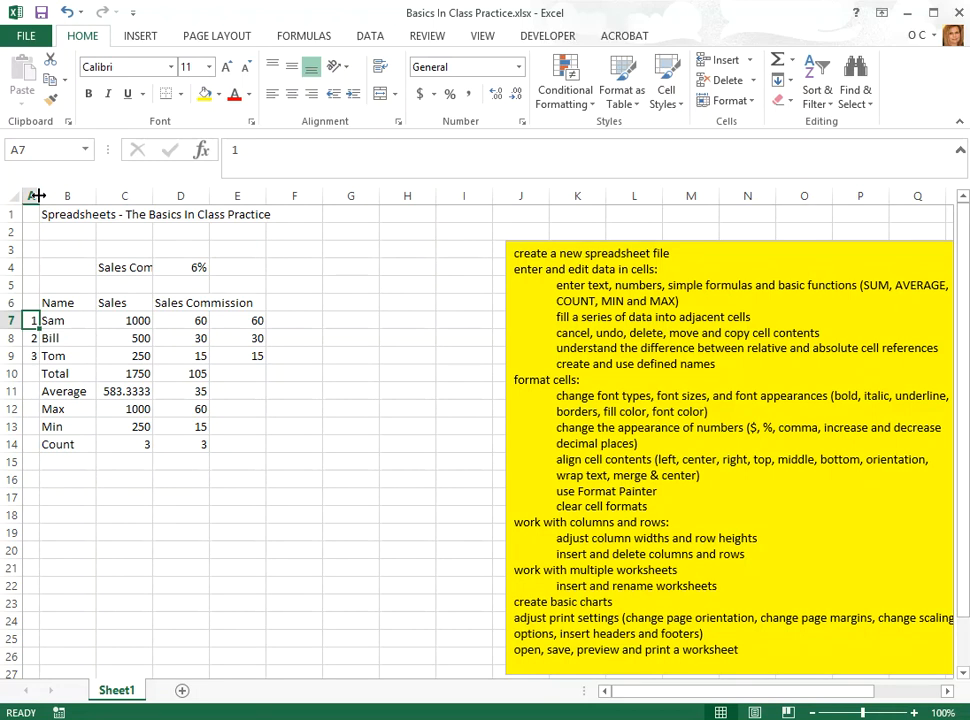
mouse_move(37, 196)
left_mouse_down()
mouse_move(169, 205)
mouse_move(47, 197)
left_mouse_up()
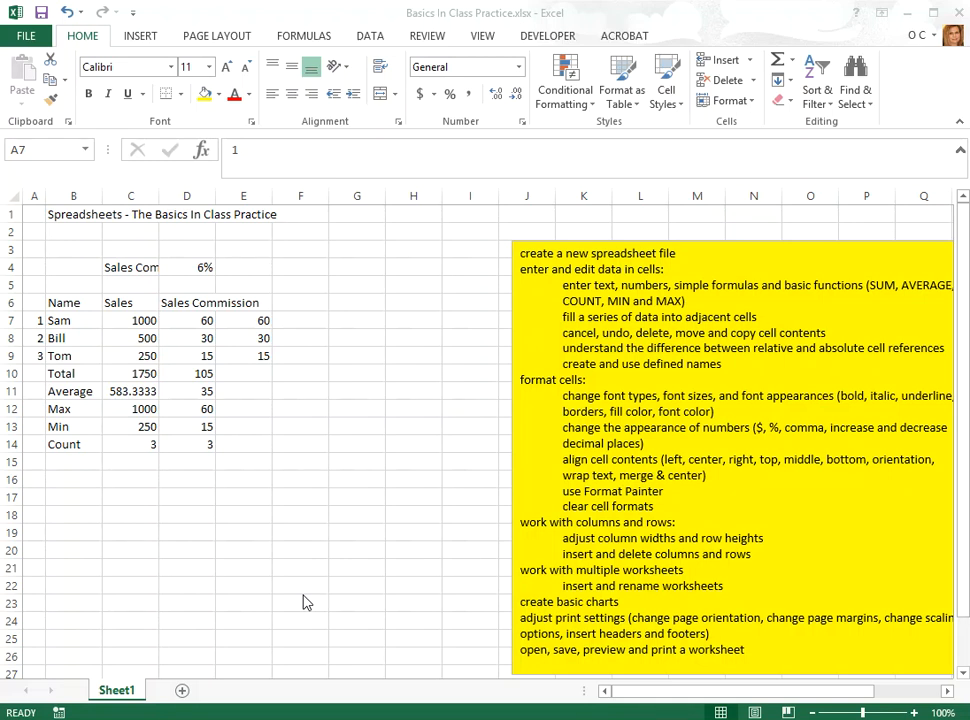
- Merge and center the worksheet title across B1:F1
left_click(75, 215)
left_click(74, 213)
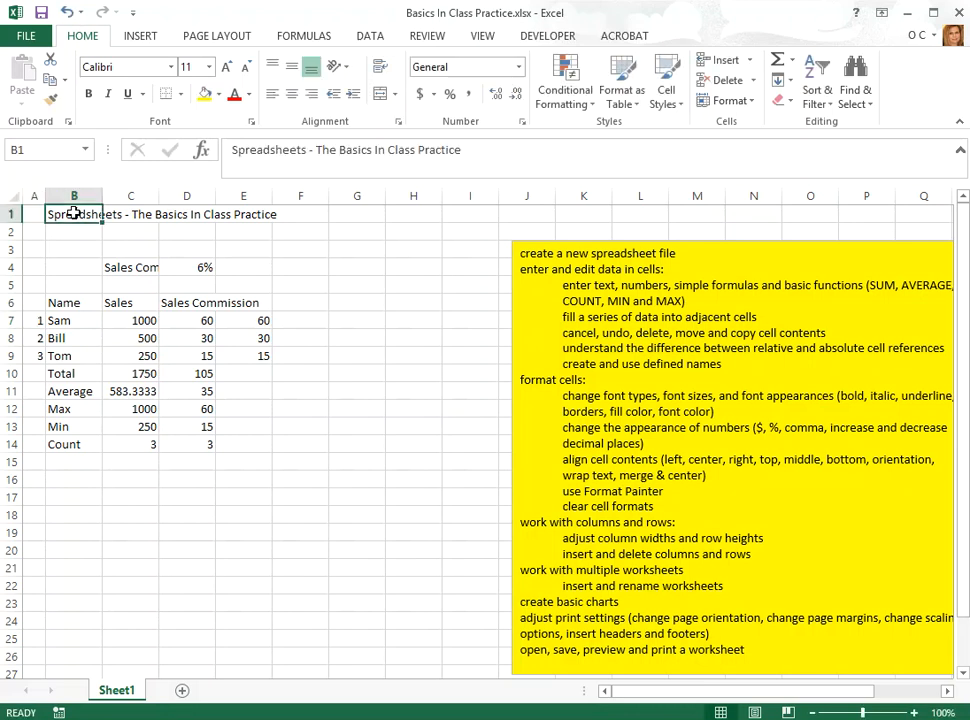
left_click(345, 338)
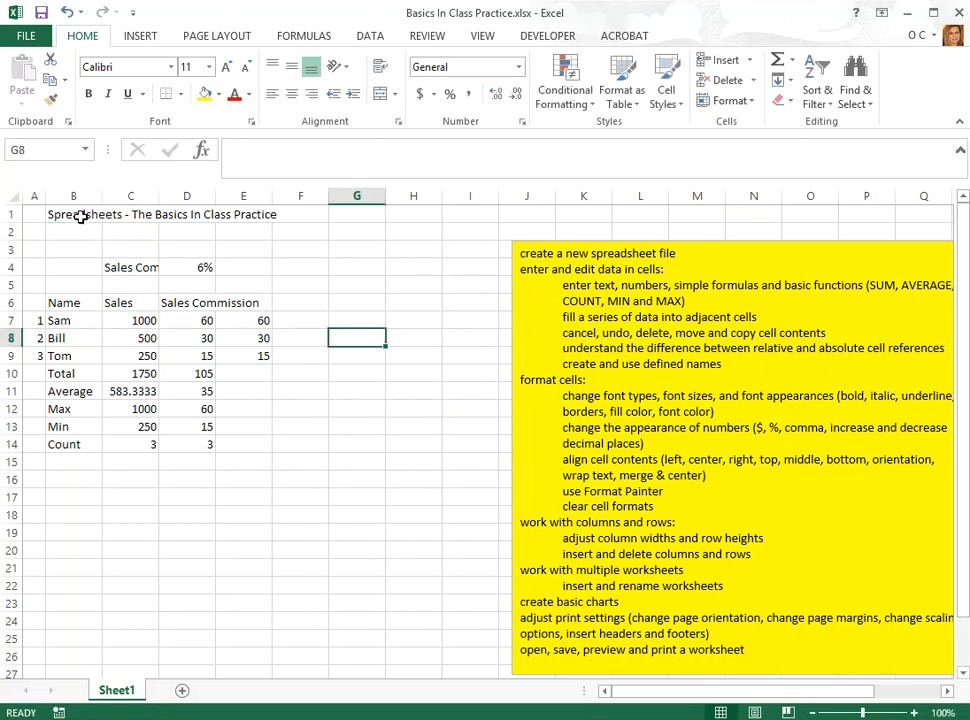
left_click(76, 216)
left_click_drag(76, 216, 304, 212)
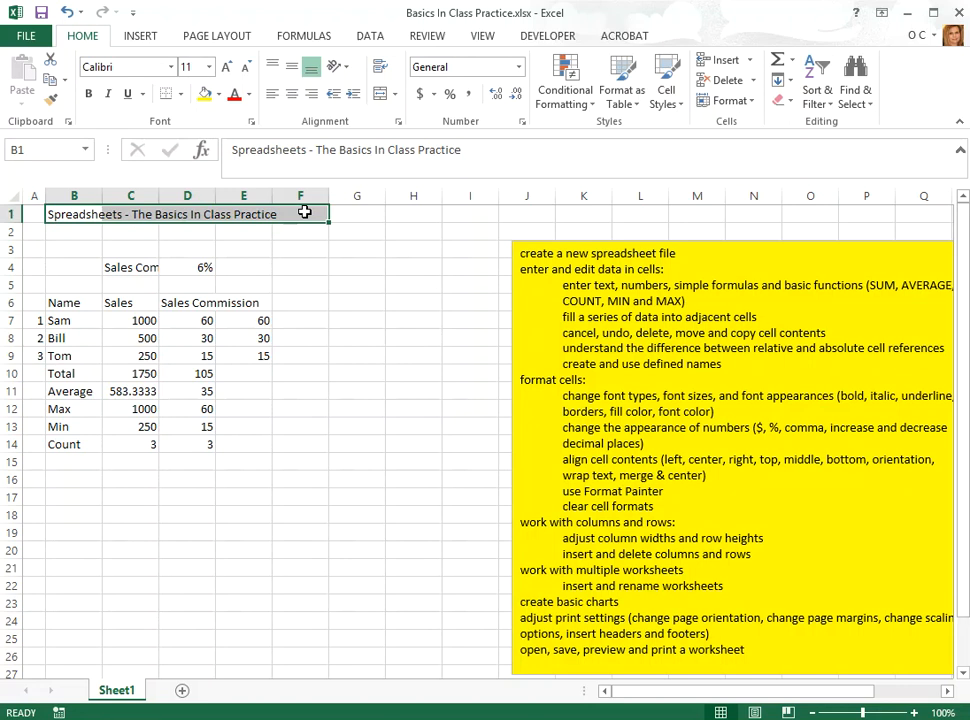
left_click(380, 97)
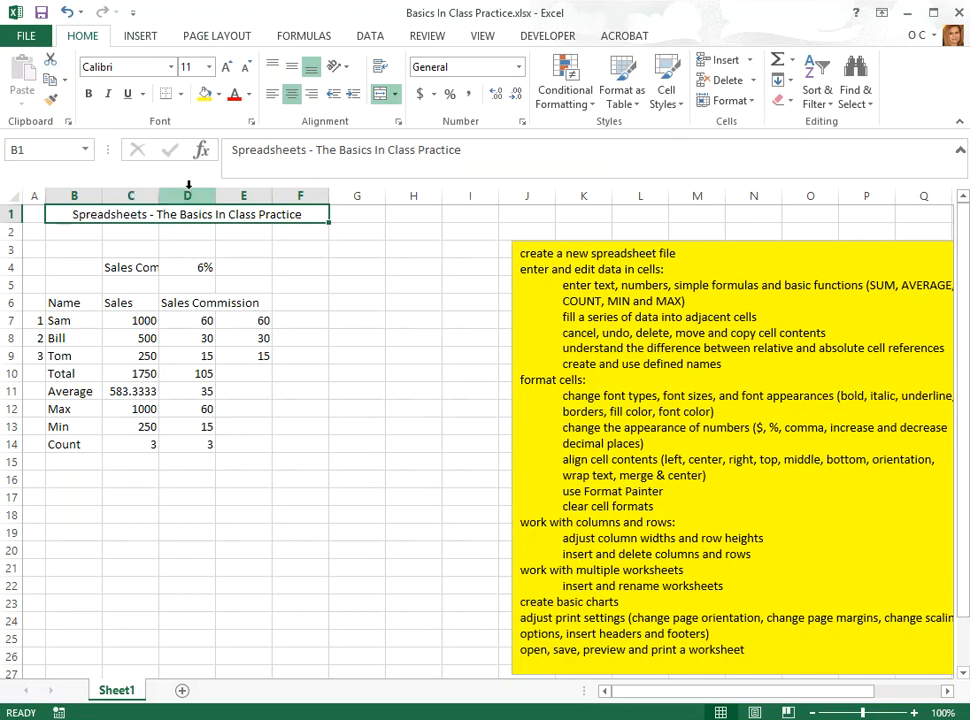
- Set the worksheet title's font size to 12, keeping the Calibri font
left_click(171, 67)
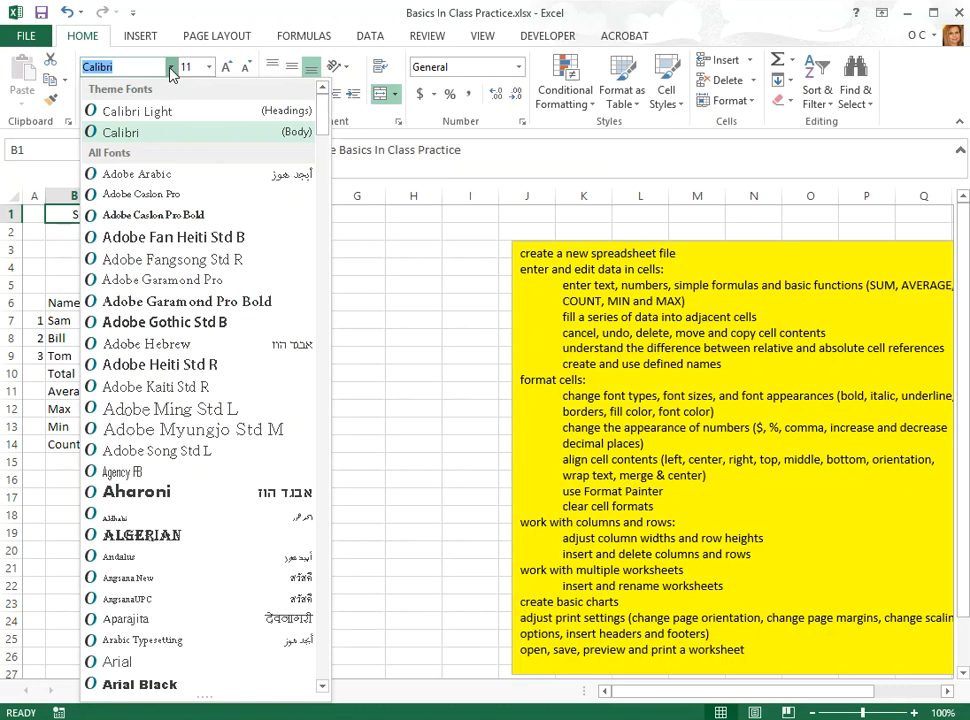
left_click(171, 67)
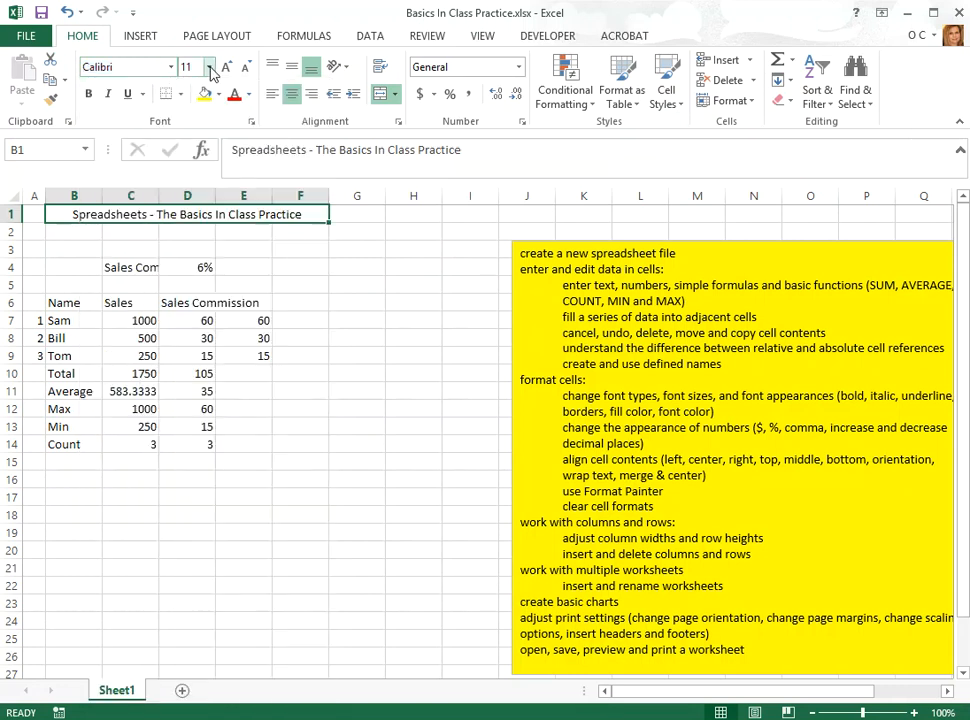
left_click(209, 67)
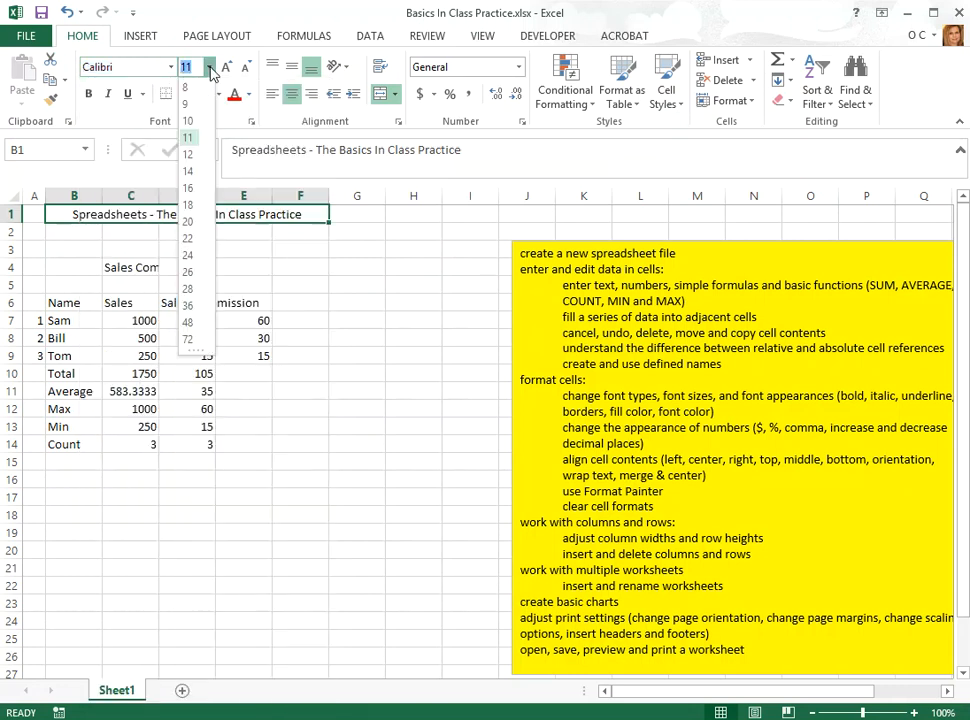
left_click(210, 68)
left_click(227, 67)
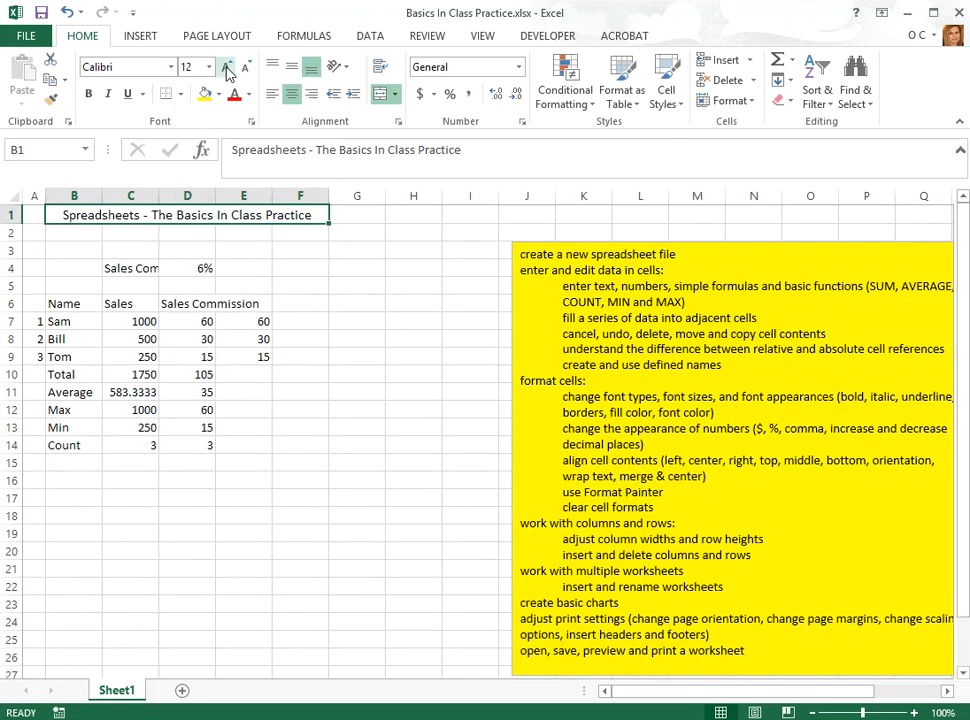
left_click(227, 67)
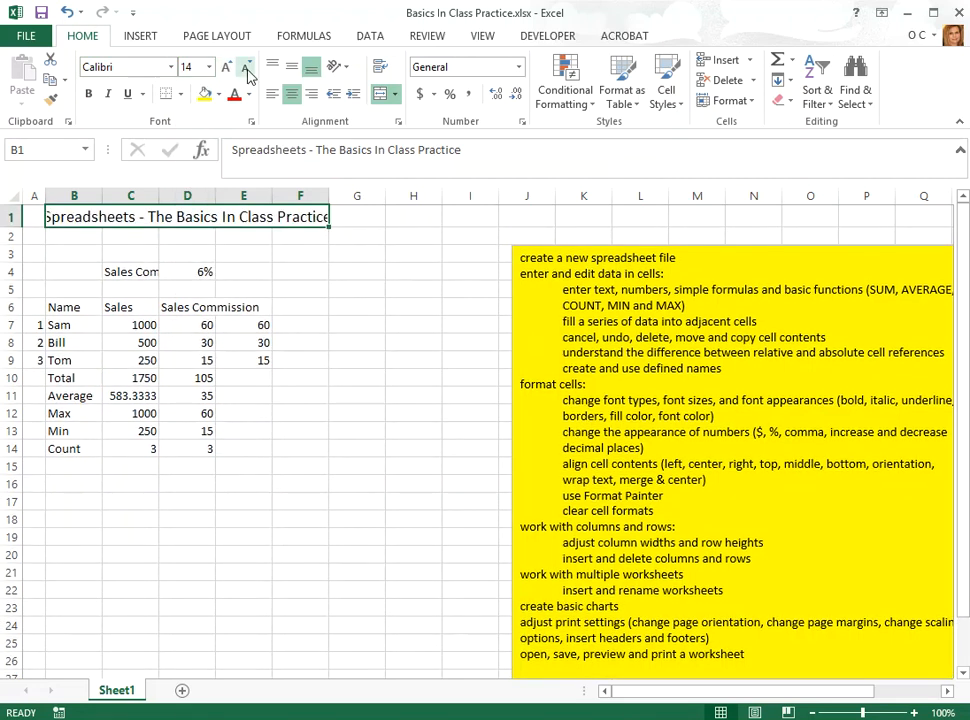
left_click(246, 68)
- Make the worksheet title bold and italic with a double underline
left_click(88, 96)
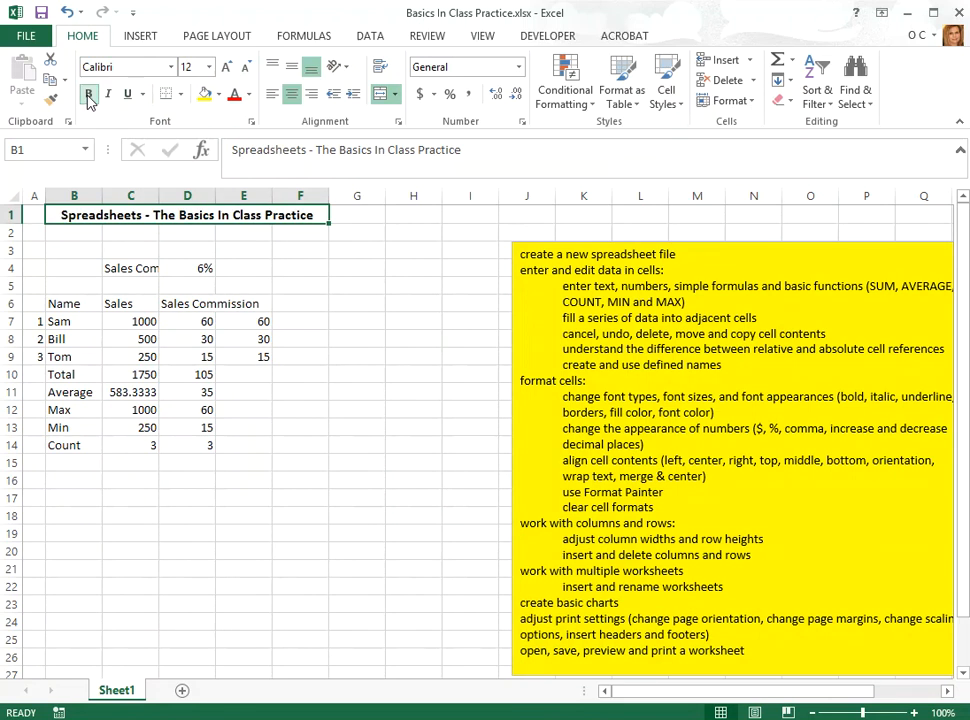
left_click(111, 96)
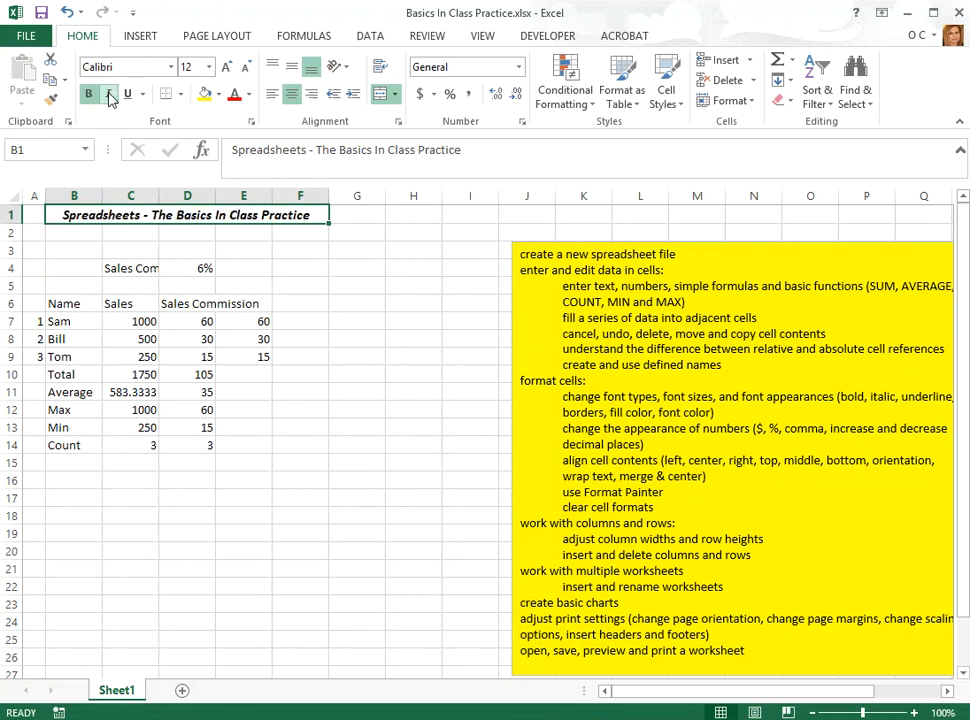
left_click(143, 94)
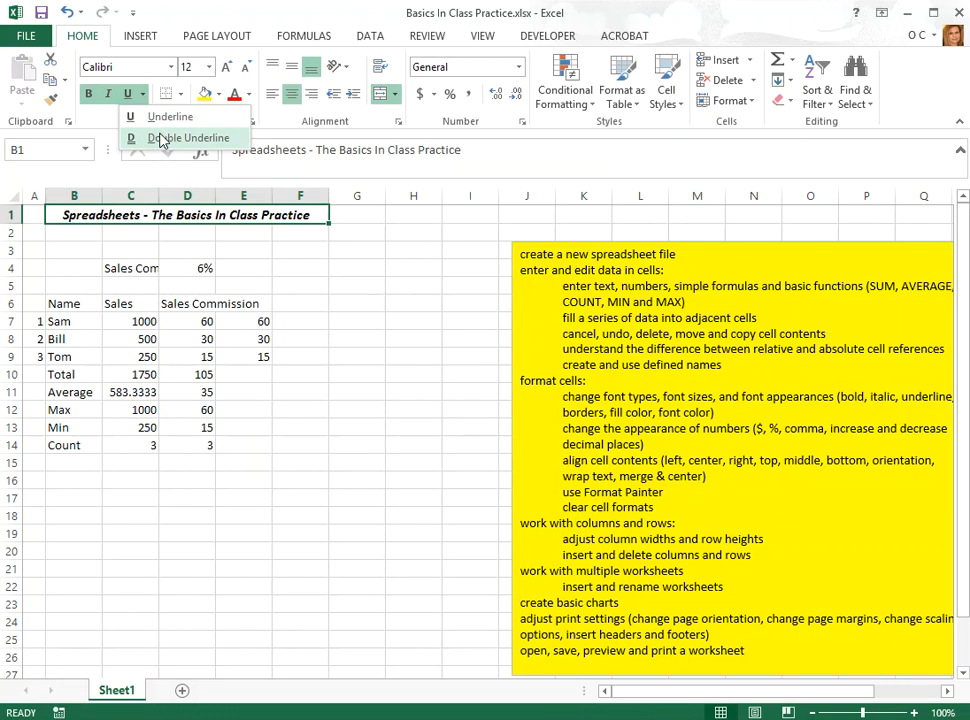
left_click(135, 137)
- Put a thick box border around the merged title cell
left_click(181, 94)
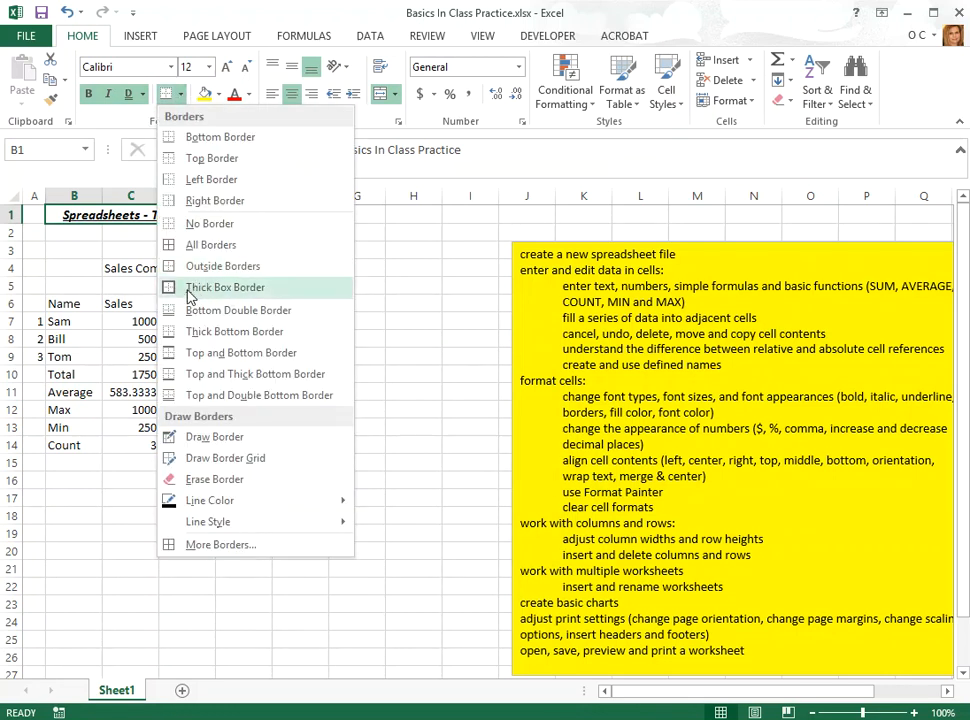
left_click(195, 289)
left_click(131, 248)
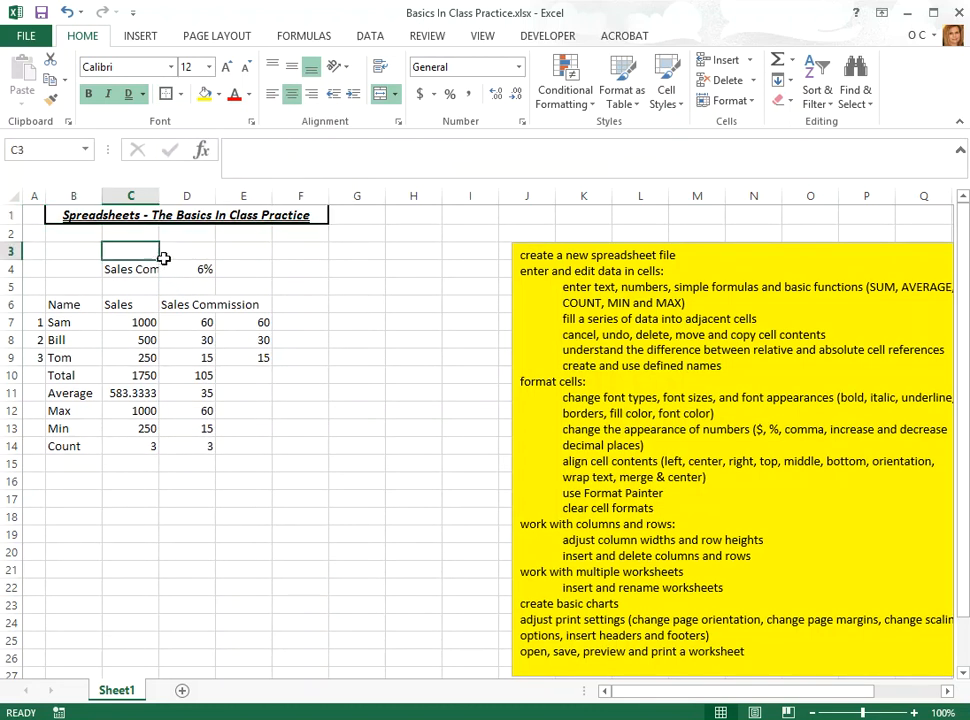
- Fill the merged title cell with standard orange and color its text standard purple
left_click(136, 216)
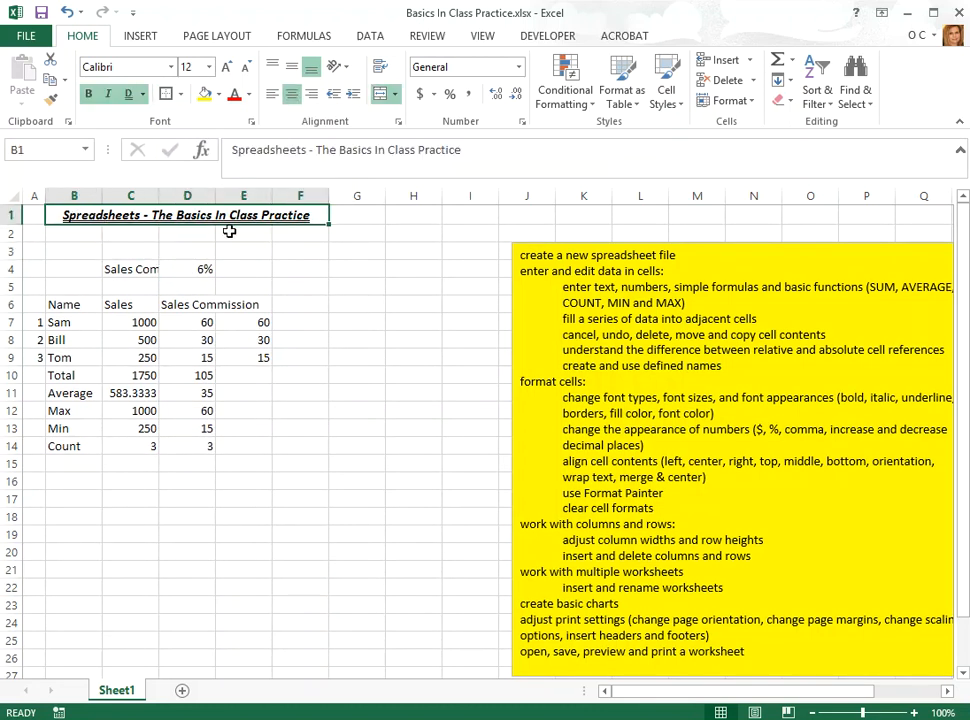
left_click(218, 94)
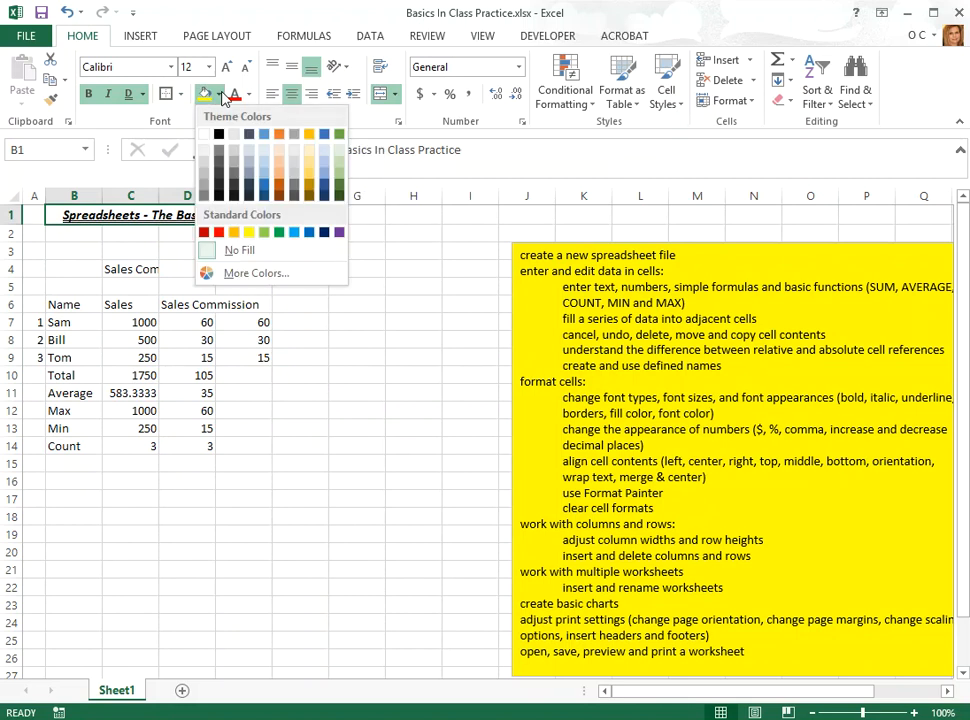
left_click(235, 236)
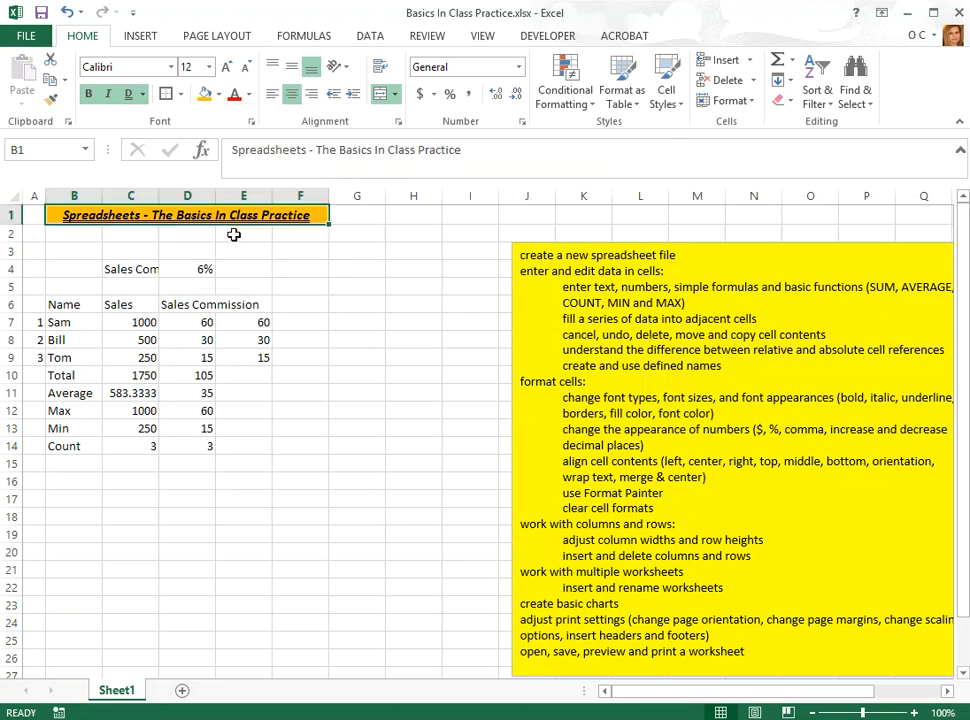
left_click(248, 95)
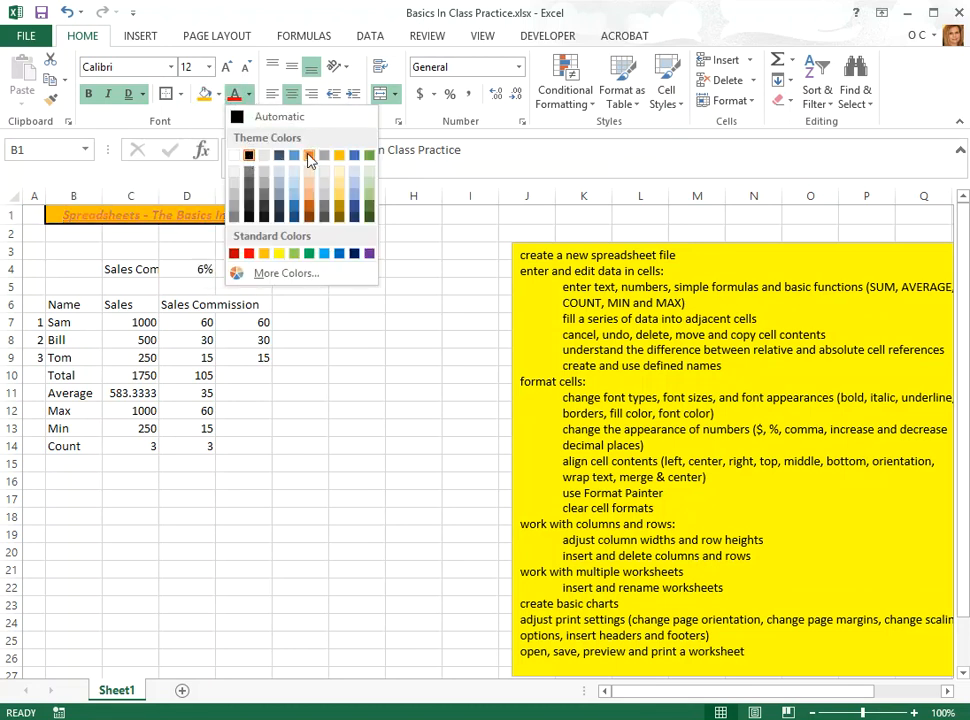
left_click(369, 256)
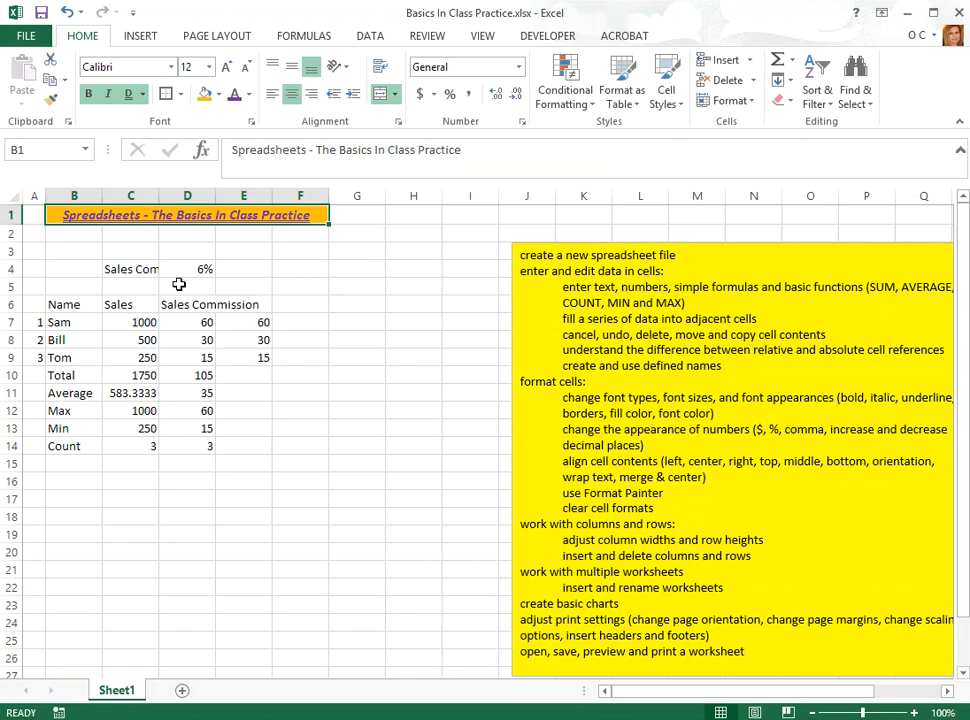
- Wrap the text of the Sales Comm Rate label in C4 and align it right
left_click(123, 270)
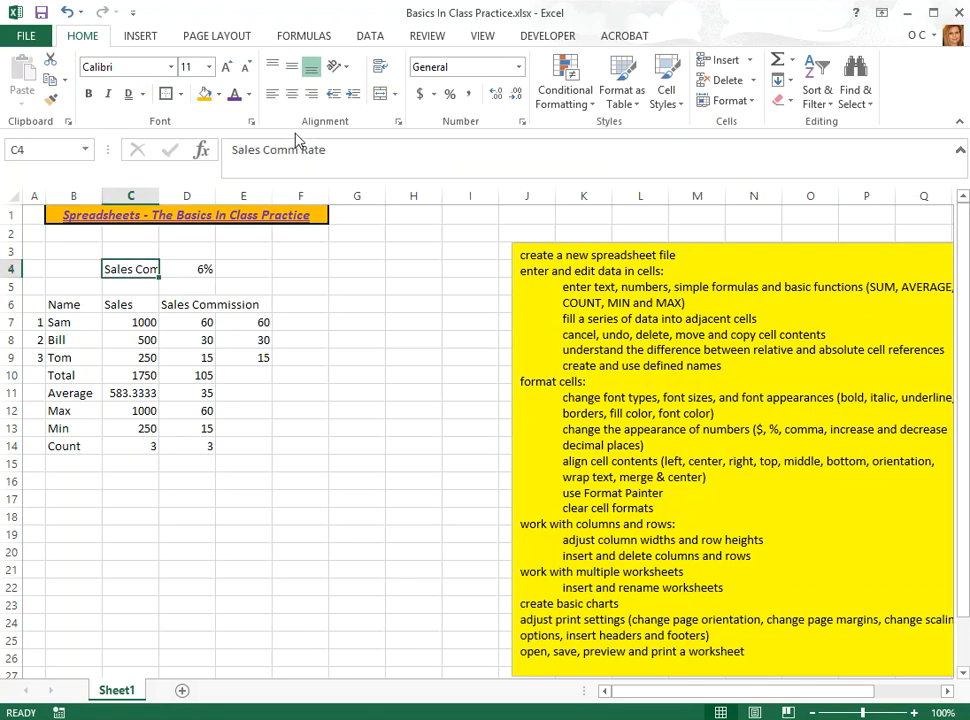
left_click(379, 68)
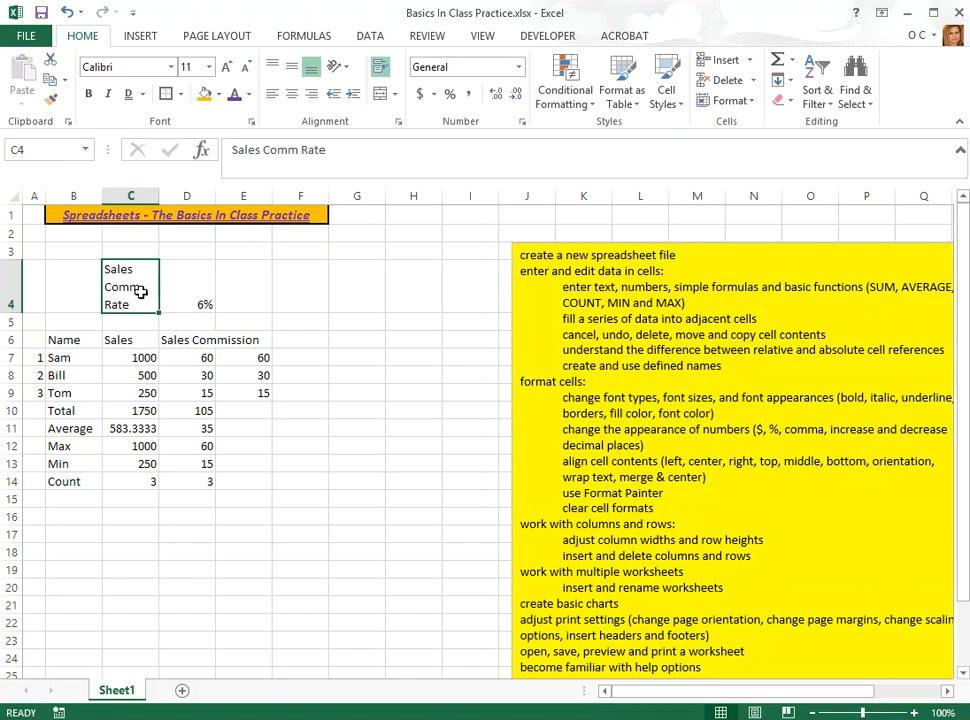
left_click(310, 94)
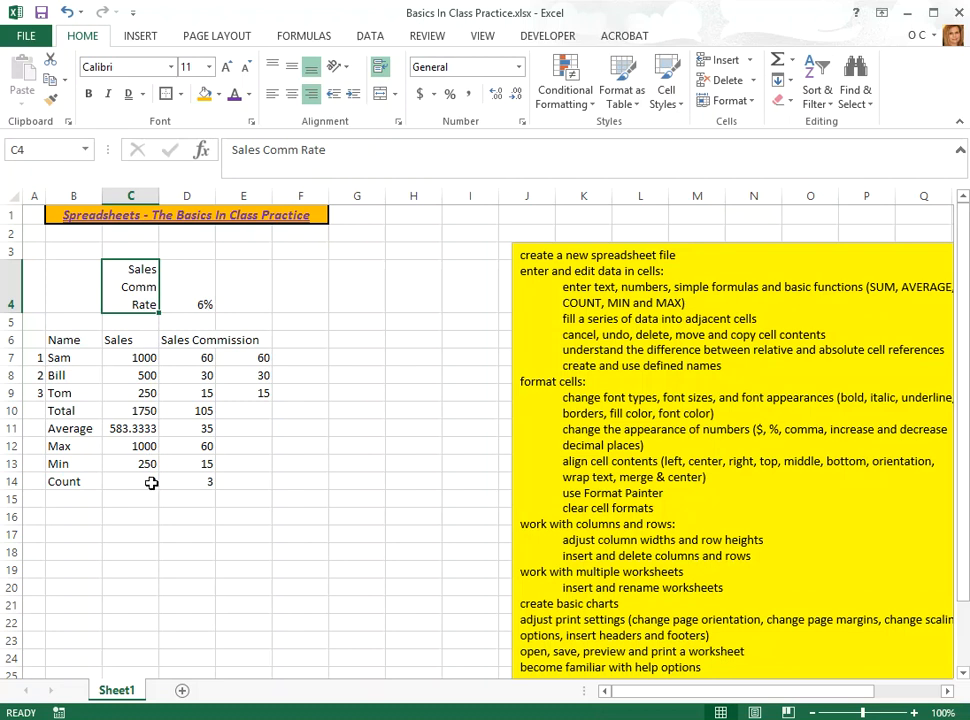
- Right-align the Sales heading in C6, and merge and center the Sales Commission heading across D6:E6
left_click(141, 340)
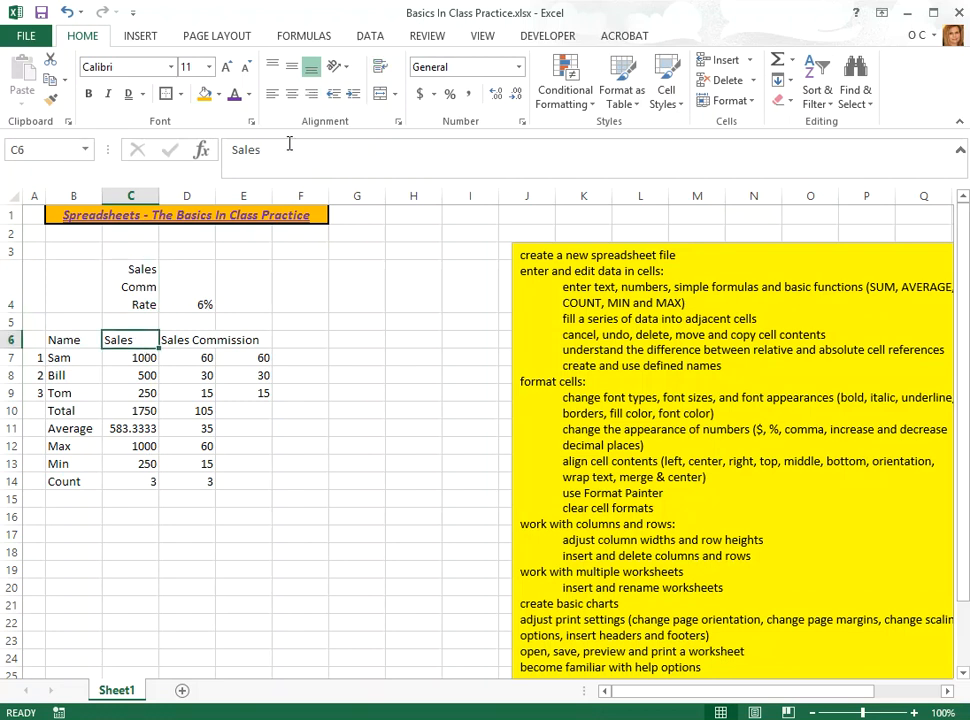
left_click(313, 94)
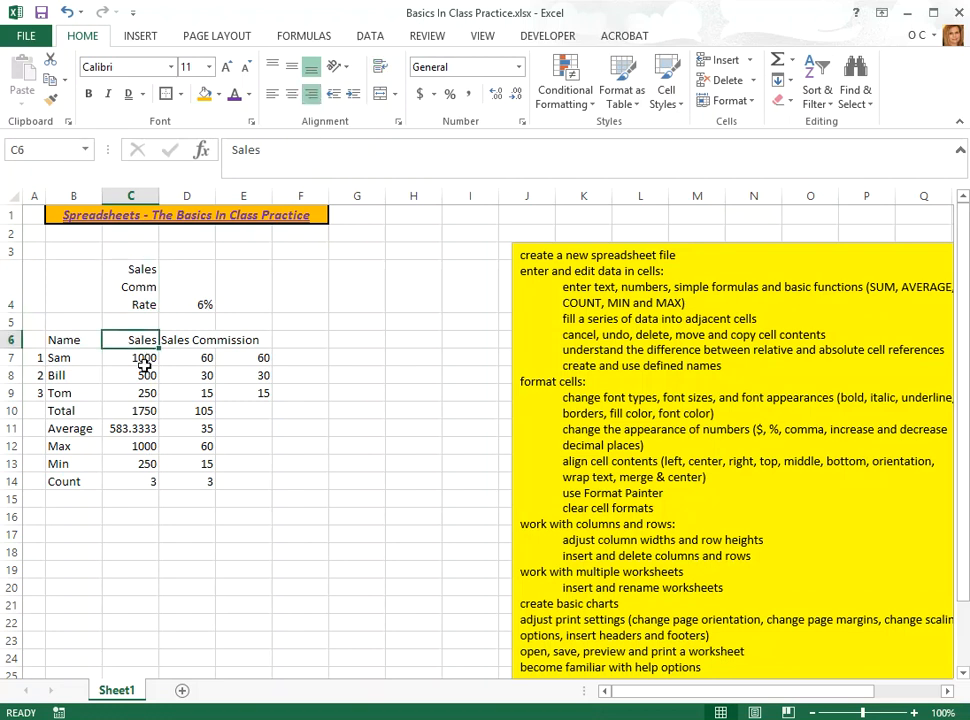
left_click_drag(195, 342, 235, 340)
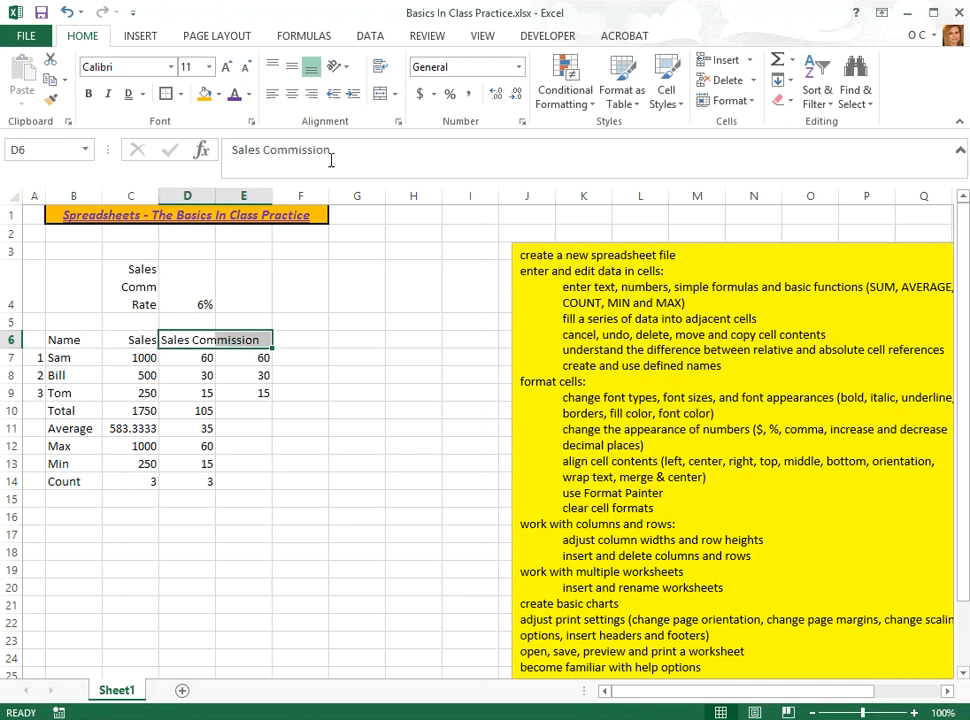
left_click(379, 95)
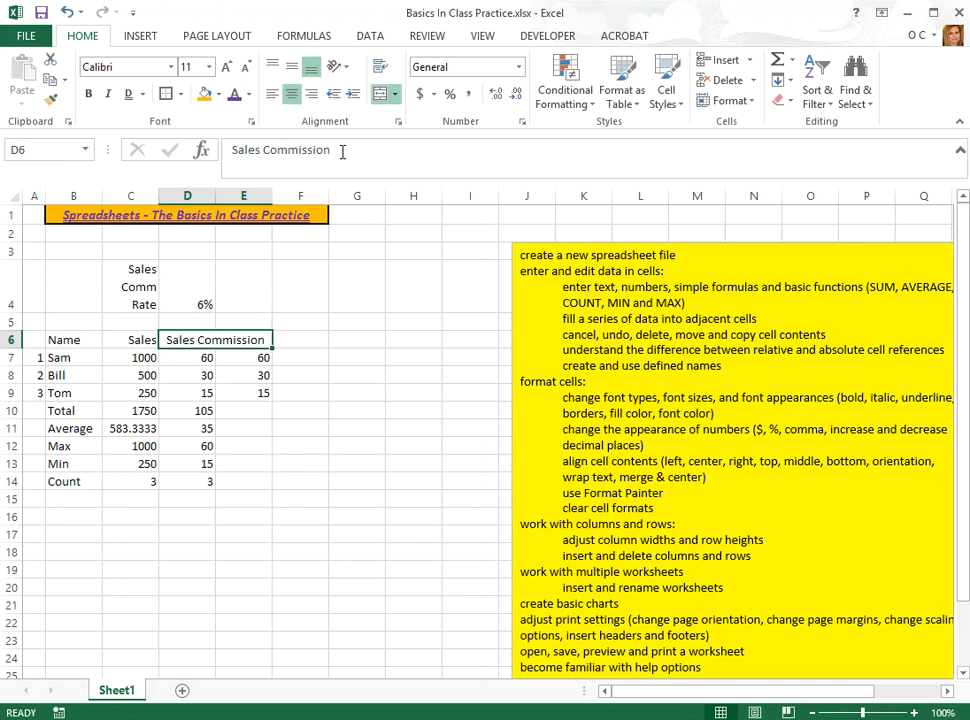
- Apply the dollar Accounting format with no decimal places to C7:E13
left_click_drag(130, 362, 249, 461)
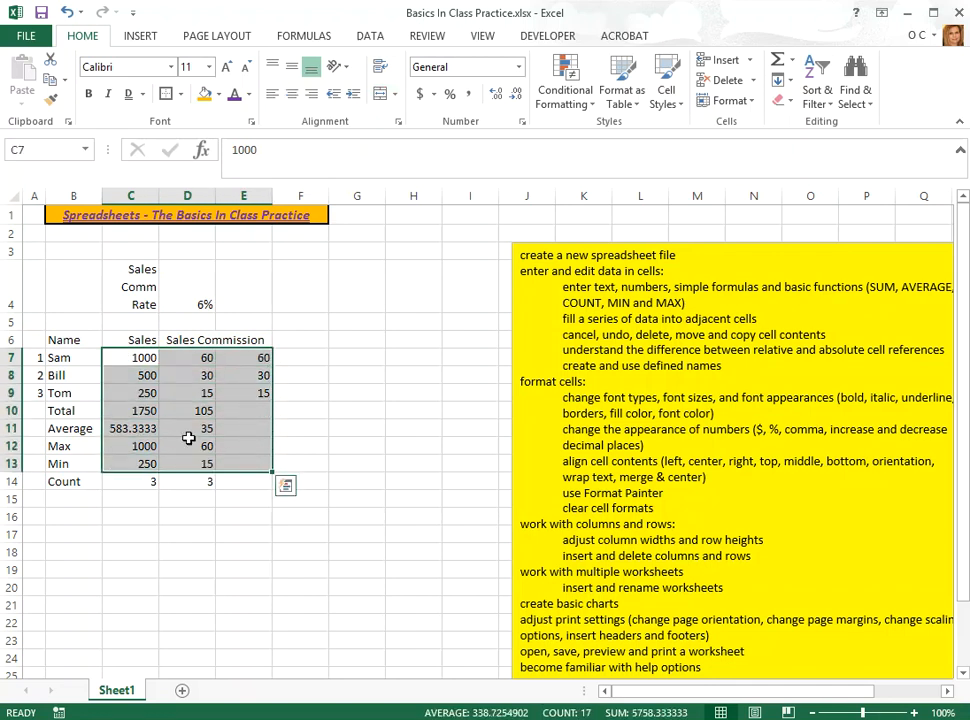
left_click(420, 95)
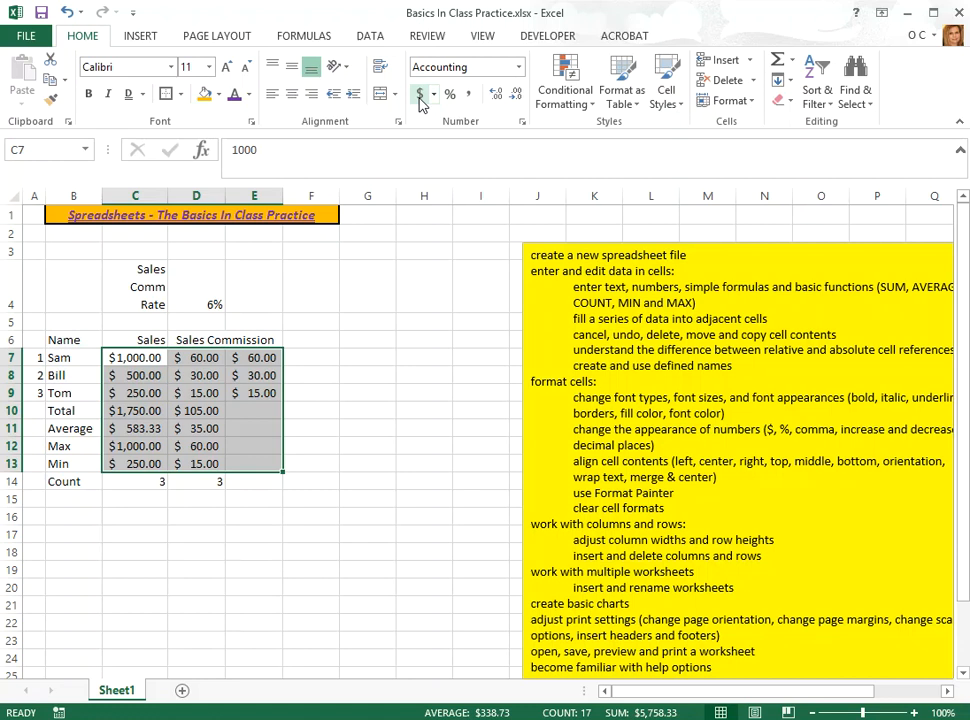
left_click(518, 100)
left_click(518, 100)
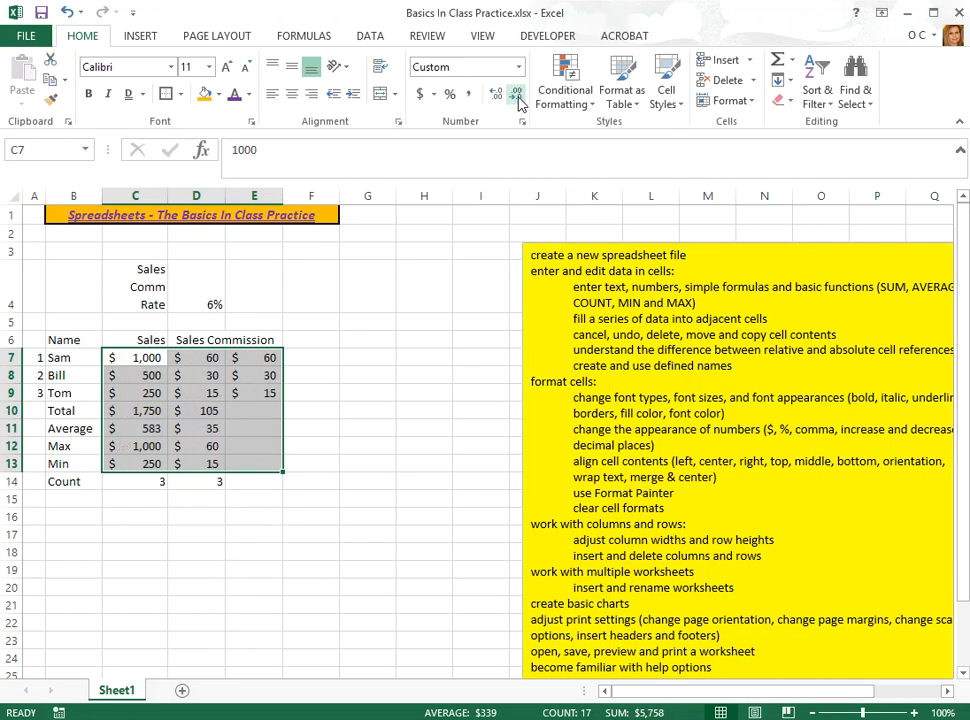
- Make the Name heading in B6 bold and italic
left_click(75, 340)
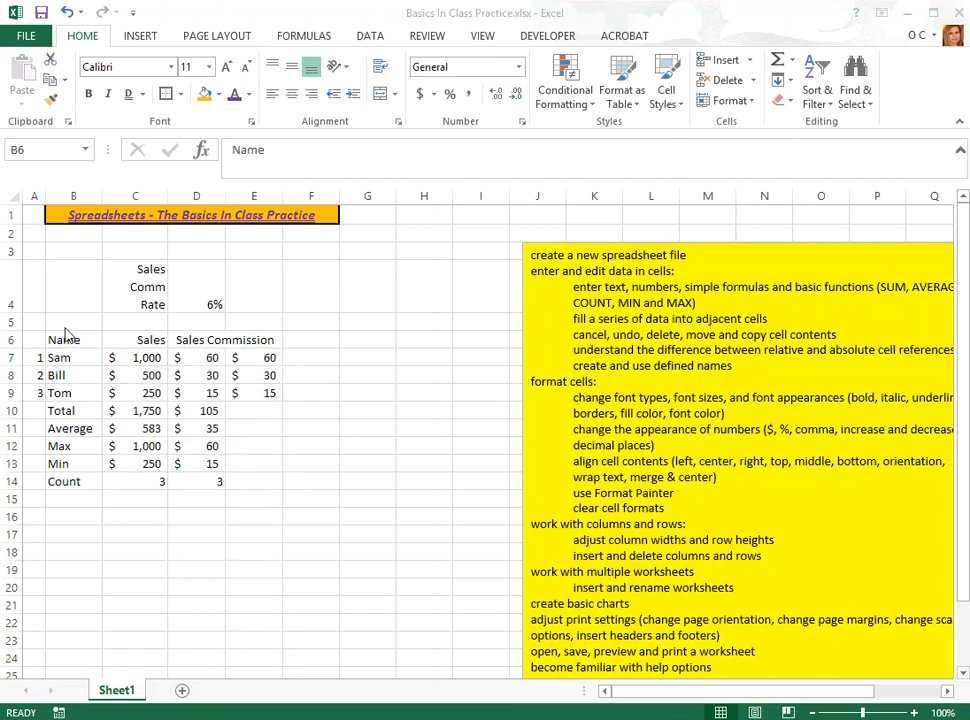
left_click(89, 94)
left_click(108, 94)
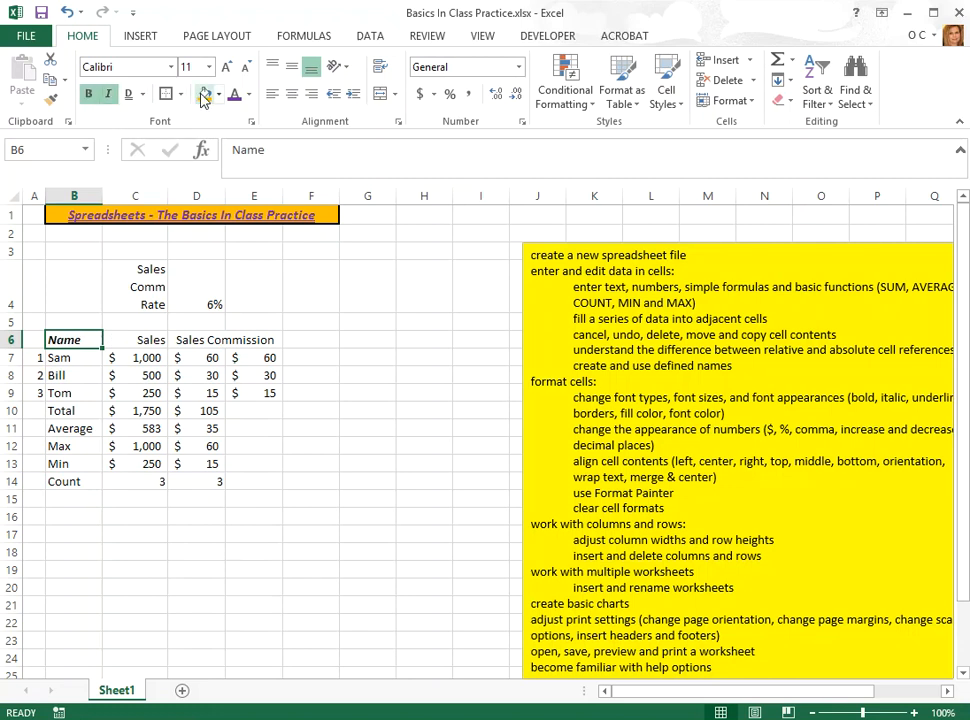
- Fill the Name heading in B6 with orange and copy its formatting onto the headings in C6:E6
left_click(204, 94)
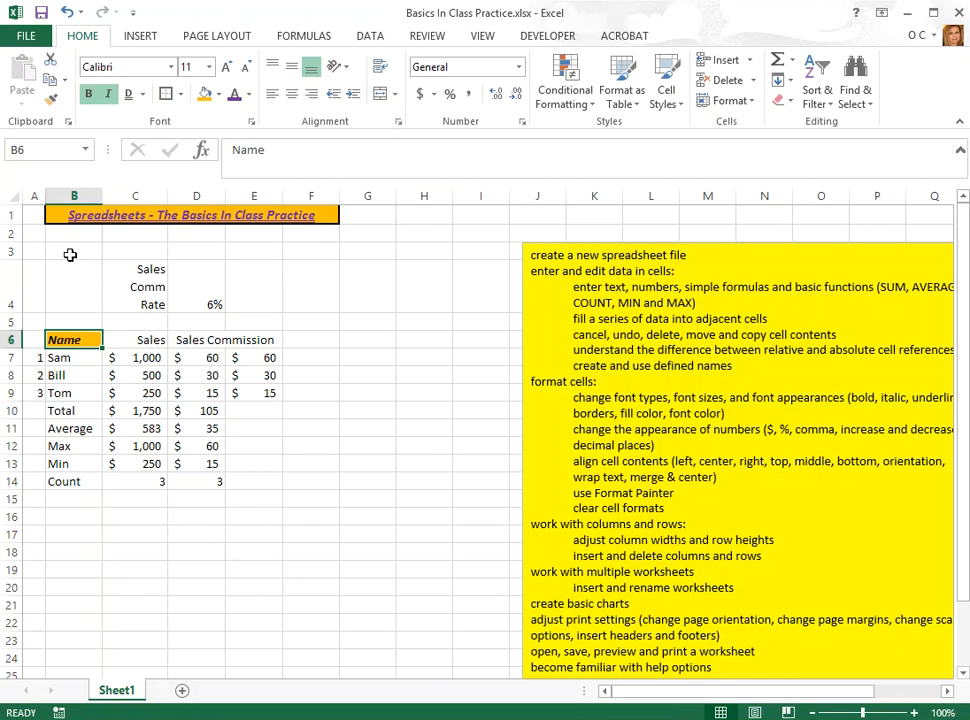
left_click(52, 102)
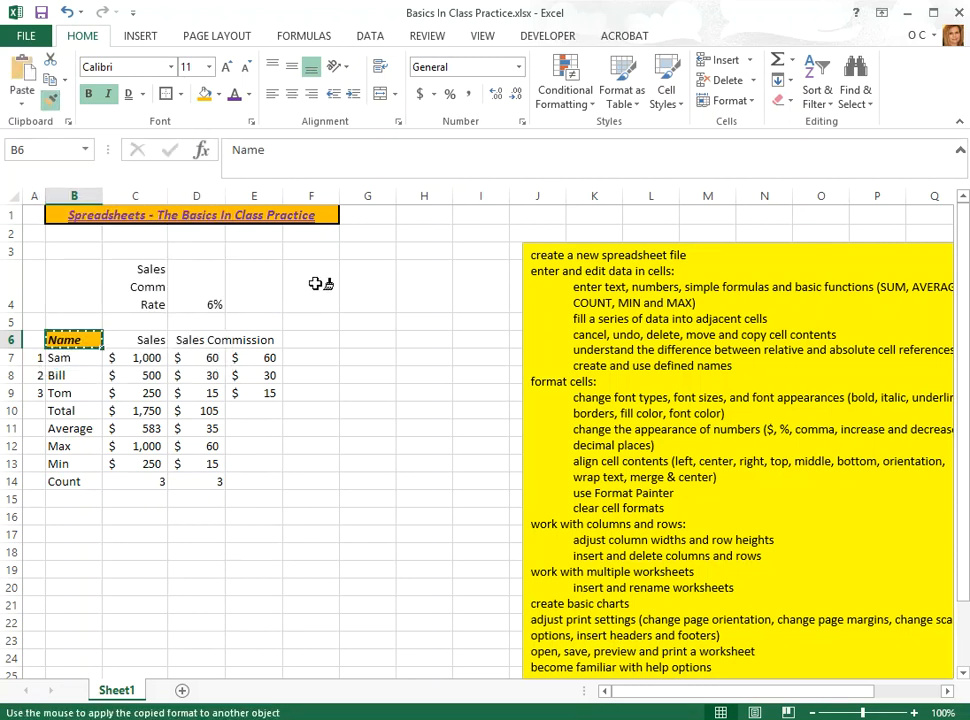
left_click_drag(134, 338, 190, 337)
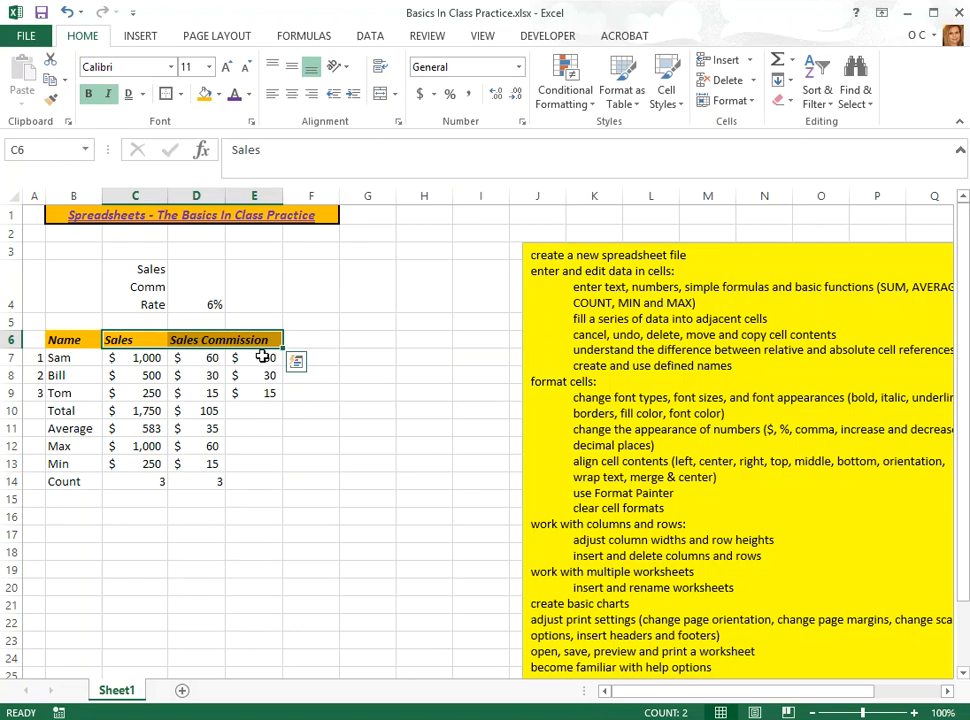
left_click(72, 341)
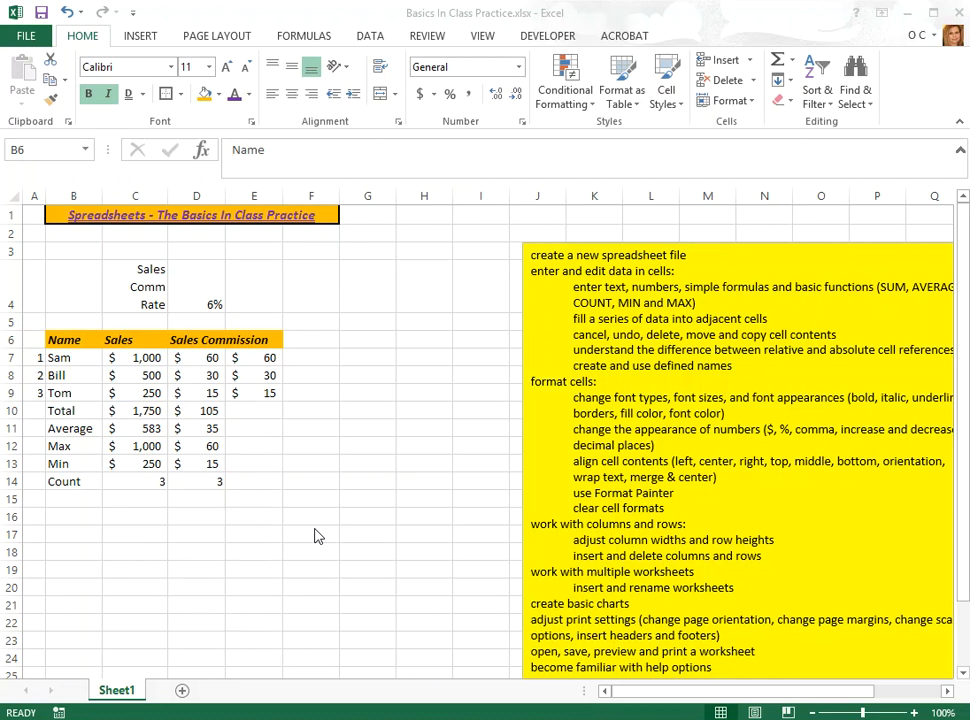
- Clear all formats from the headings in B6:E6 while keeping their text
left_click_drag(78, 340, 272, 338)
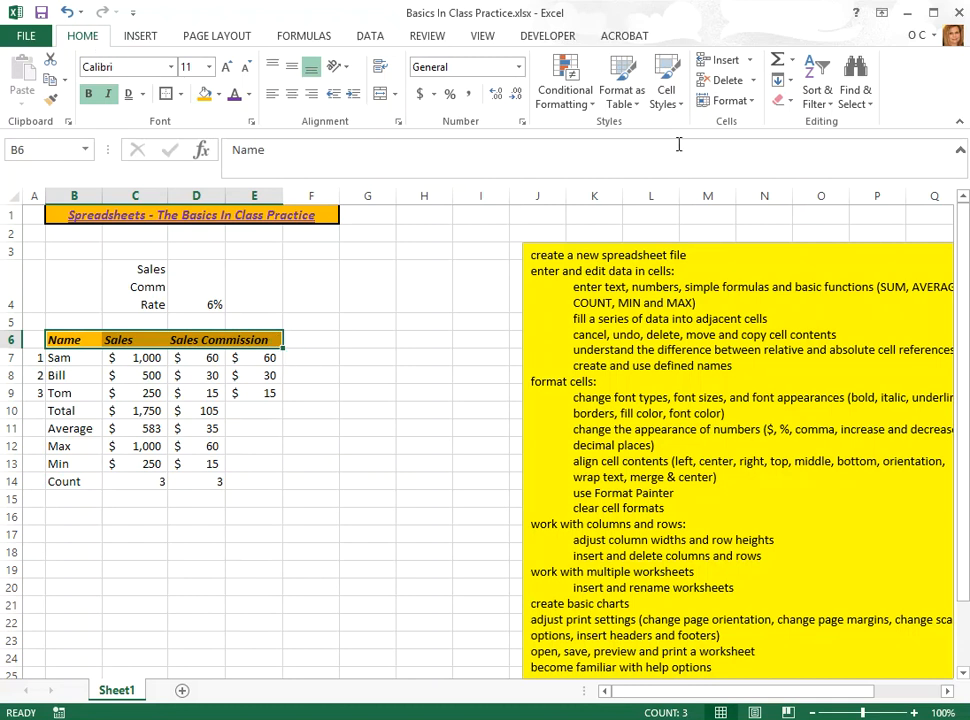
left_click(790, 104)
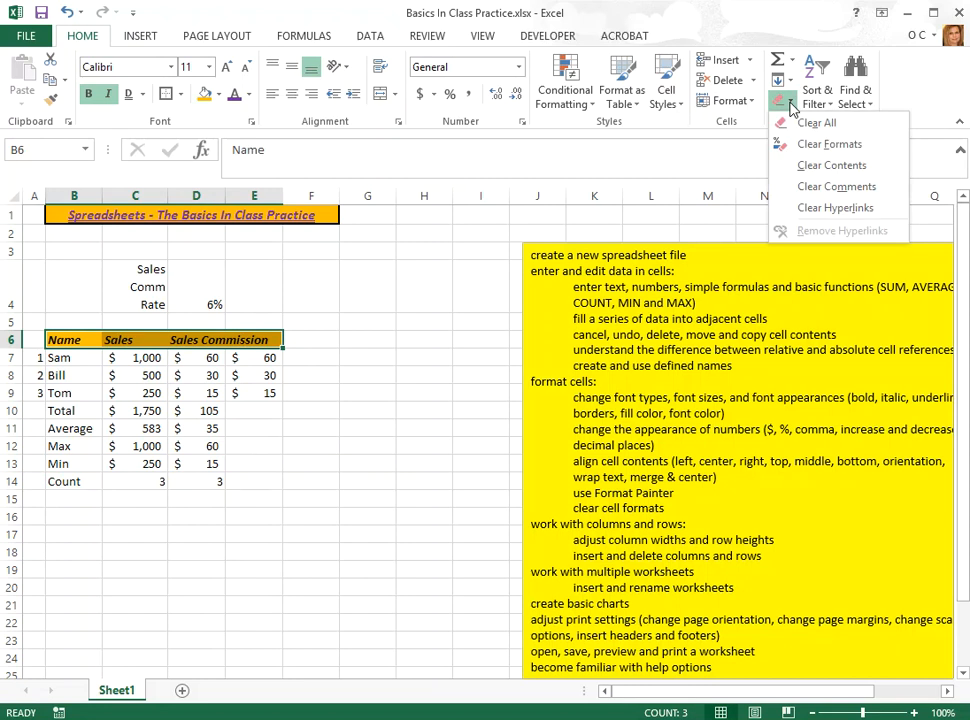
left_click(806, 147)
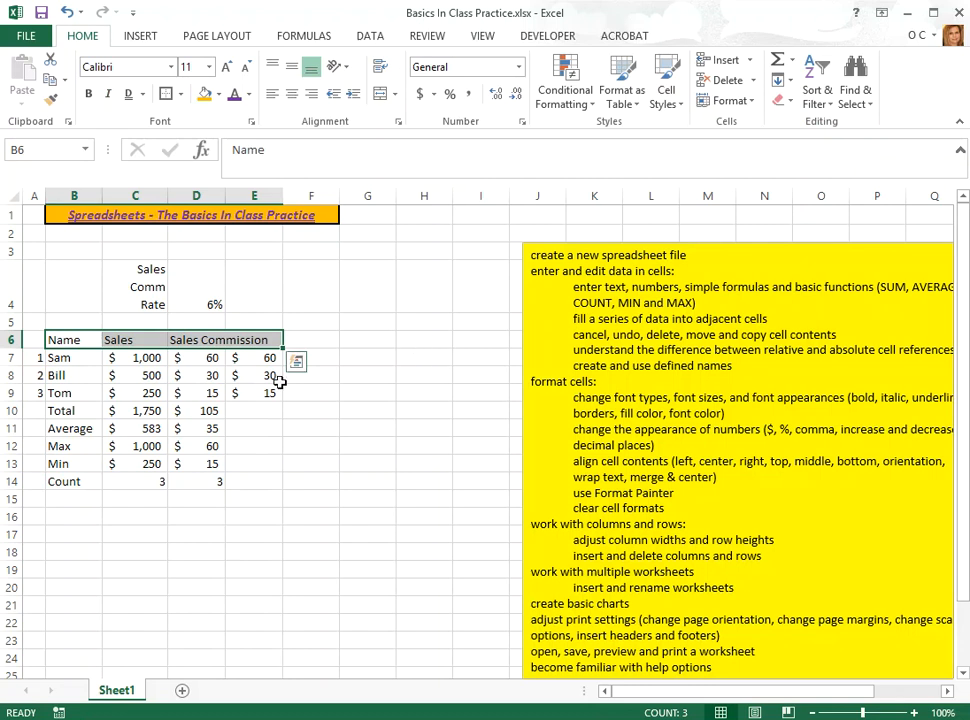
left_click(58, 340)
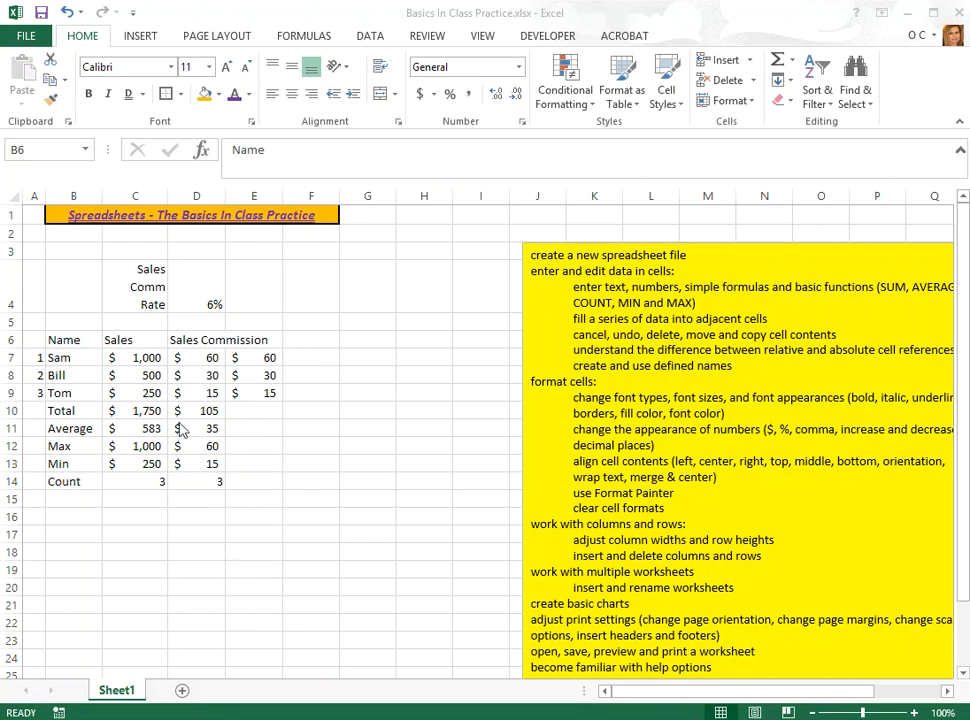
- Delete the empty row 3 above the Sales Comm Rate label, and undo the deletion
left_click(9, 251)
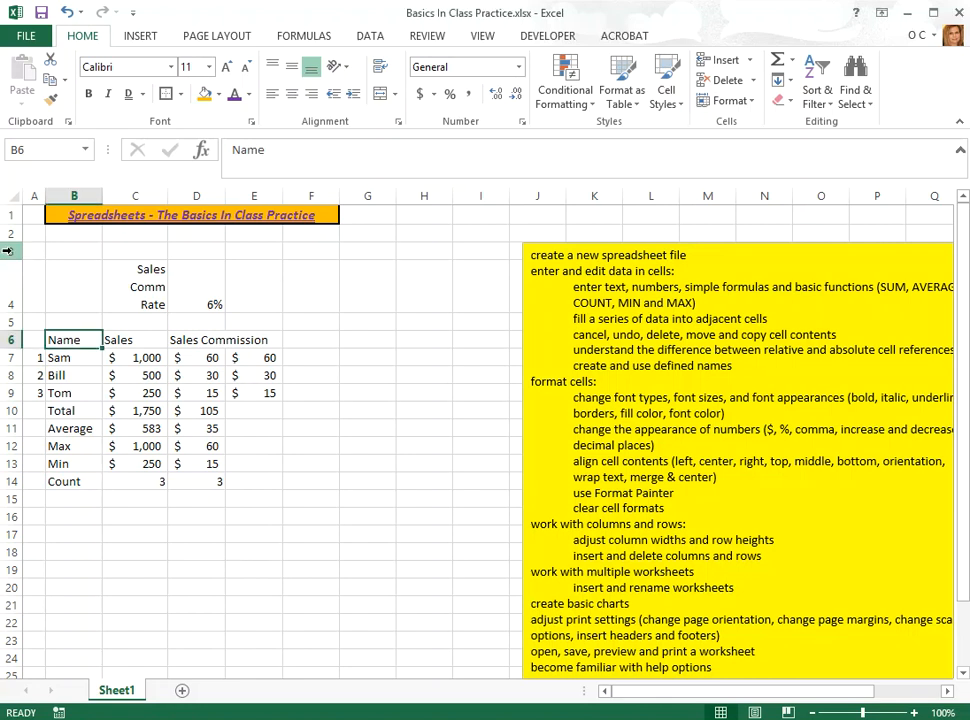
right_click(9, 251)
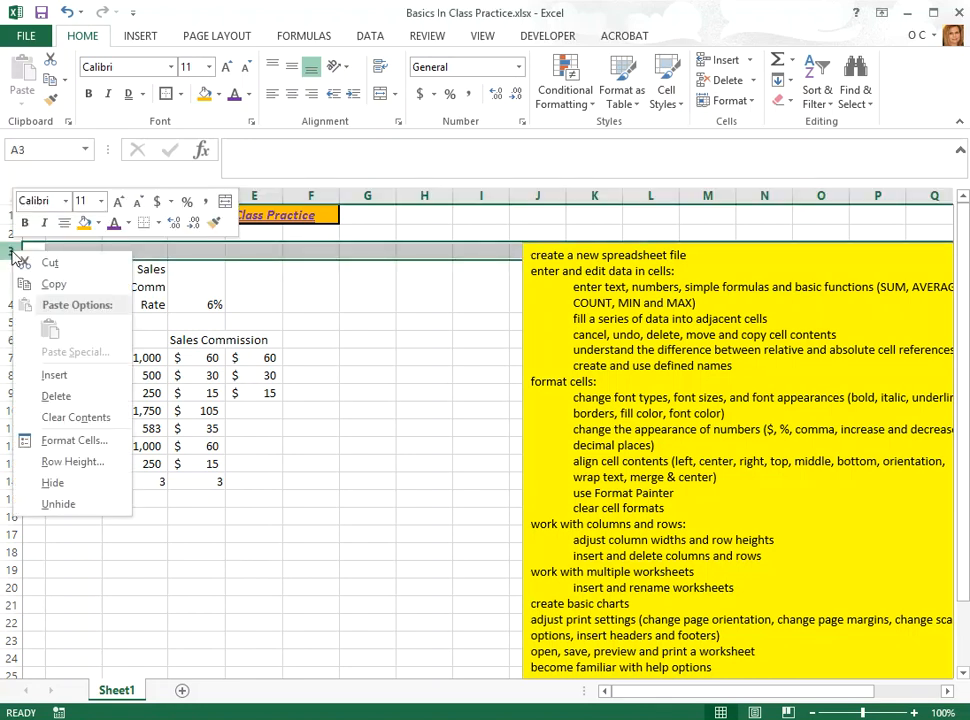
left_click(58, 398)
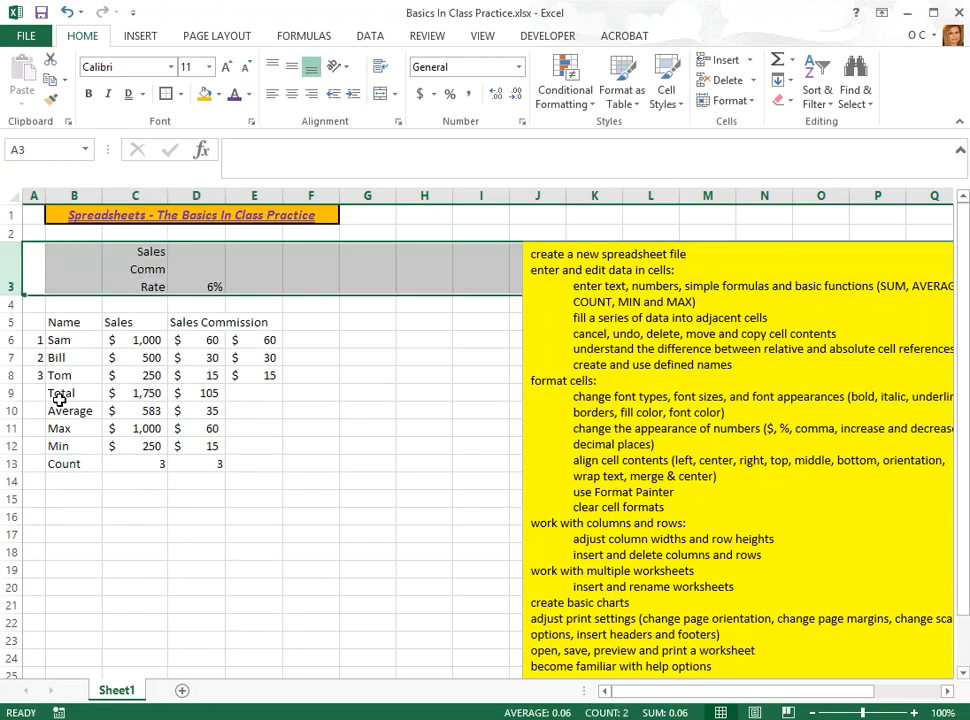
left_click(68, 14)
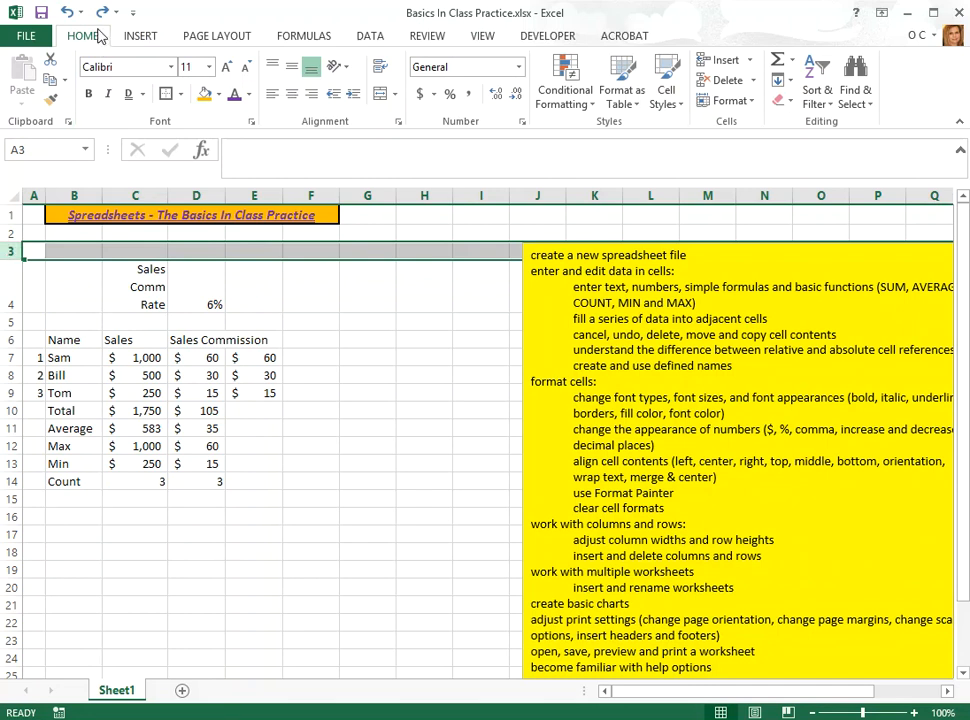
- Delete the empty sheet row 3 between the title and the Sales Comm Rate label
left_click(752, 82)
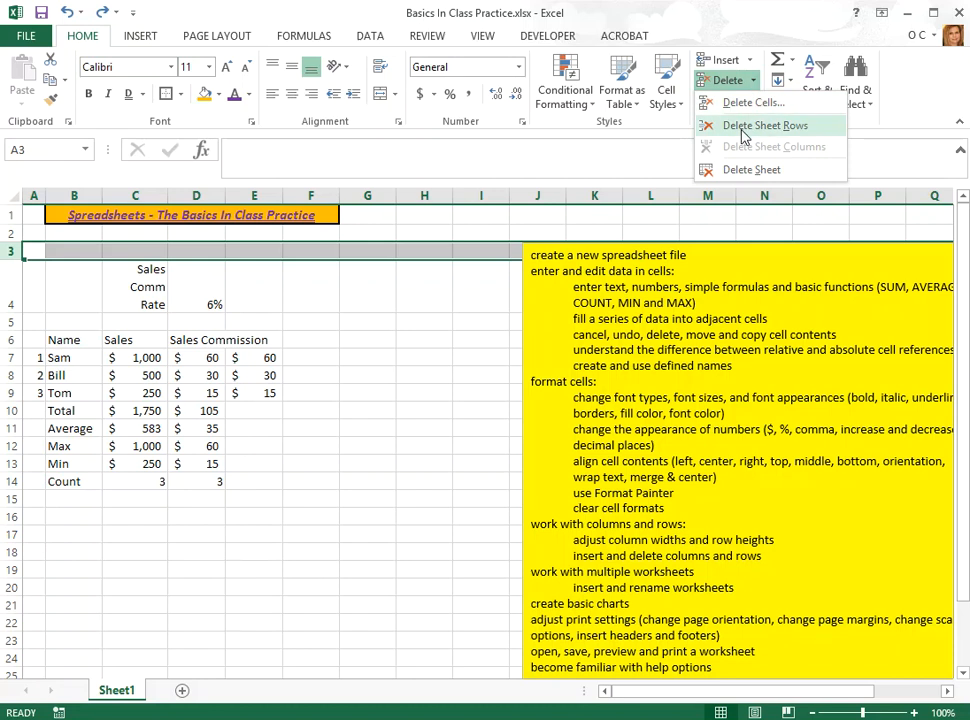
left_click(750, 126)
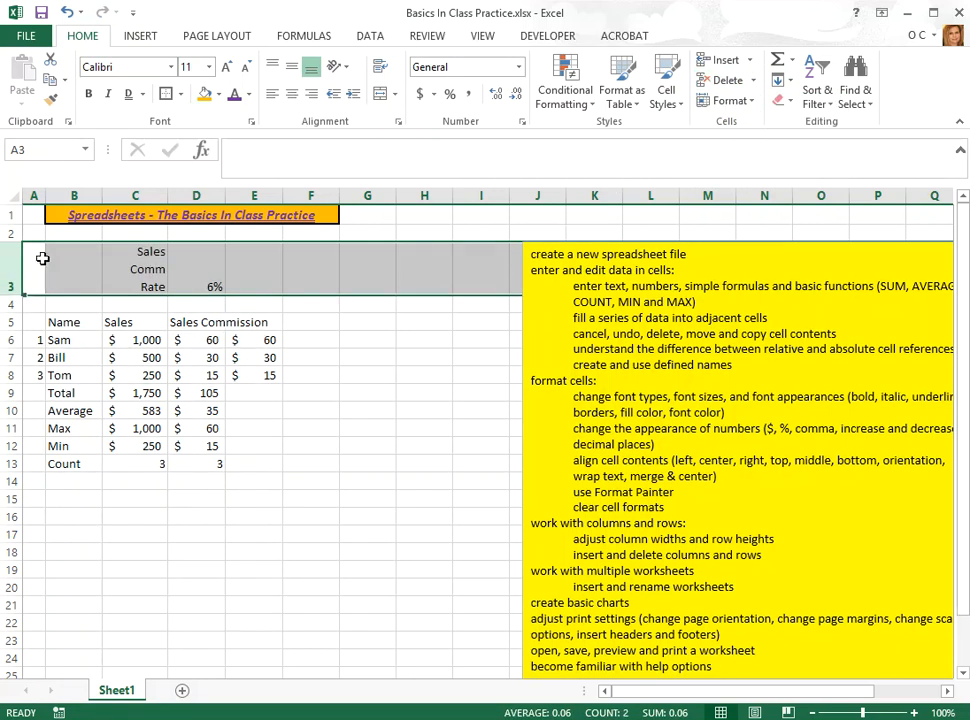
left_click(145, 341)
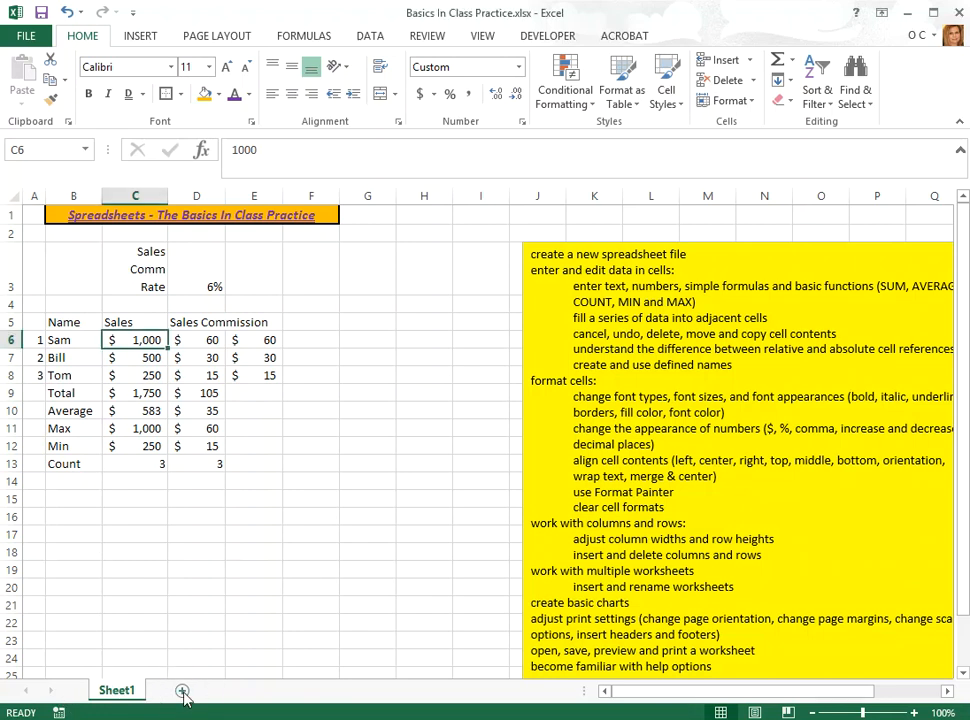
- Add two new blank worksheets to the workbook and return to Sheet1
left_click(183, 694)
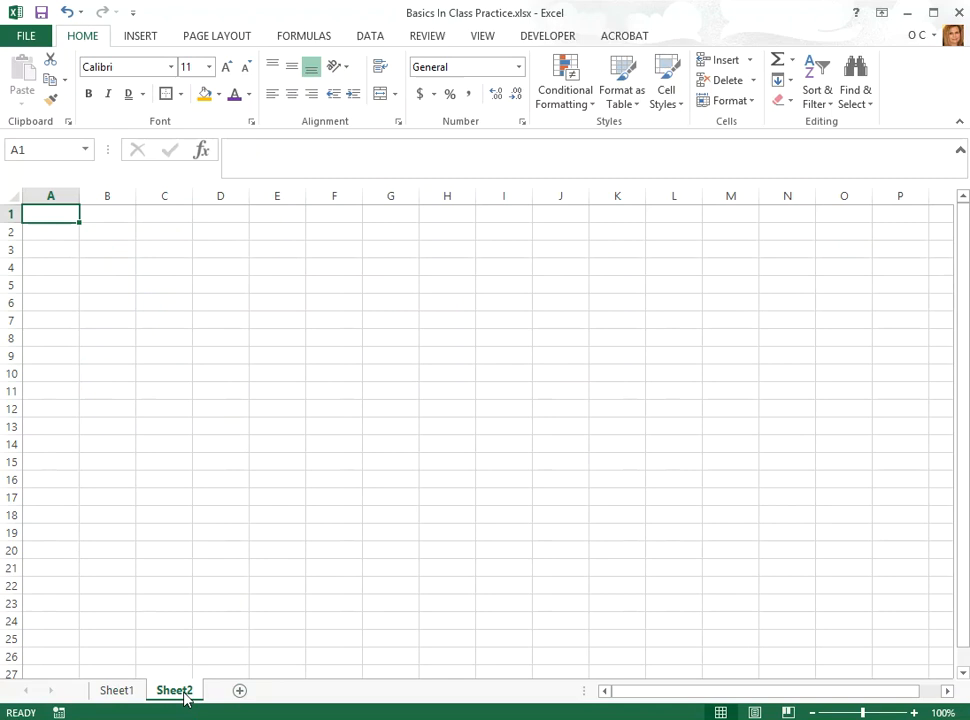
left_click(240, 692)
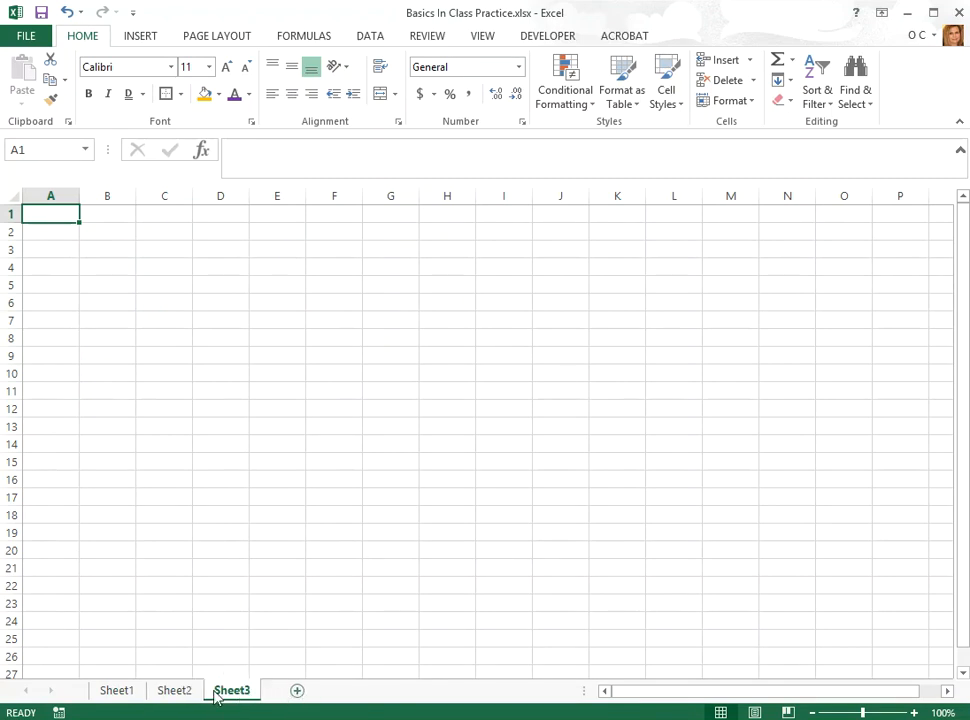
left_click(117, 693)
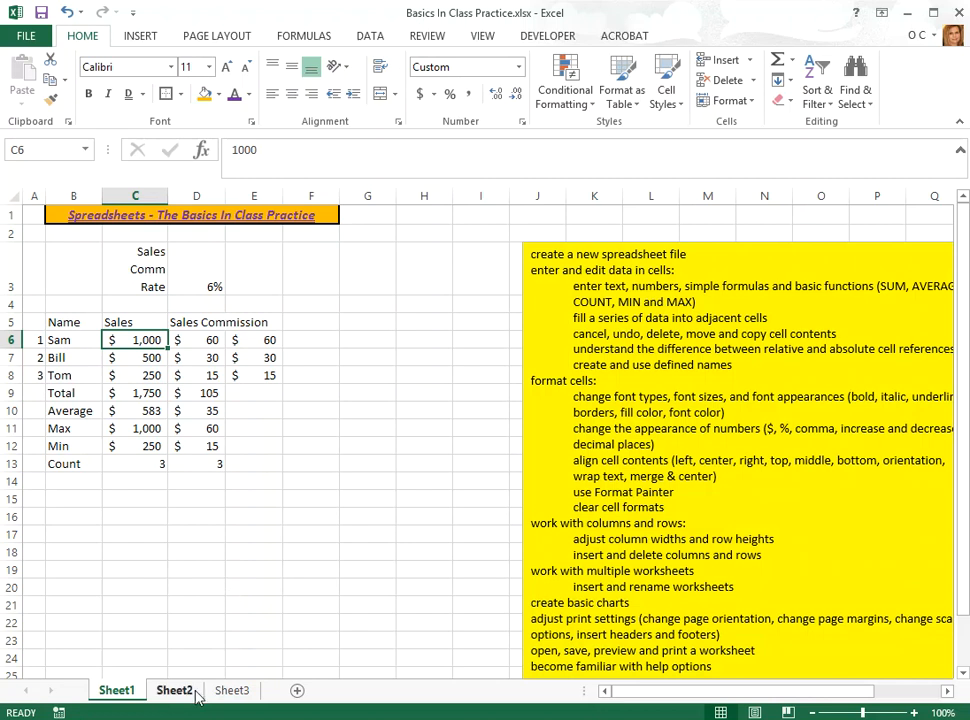
- Rename the Sheet1 worksheet as SMS202
double_click(118, 692)
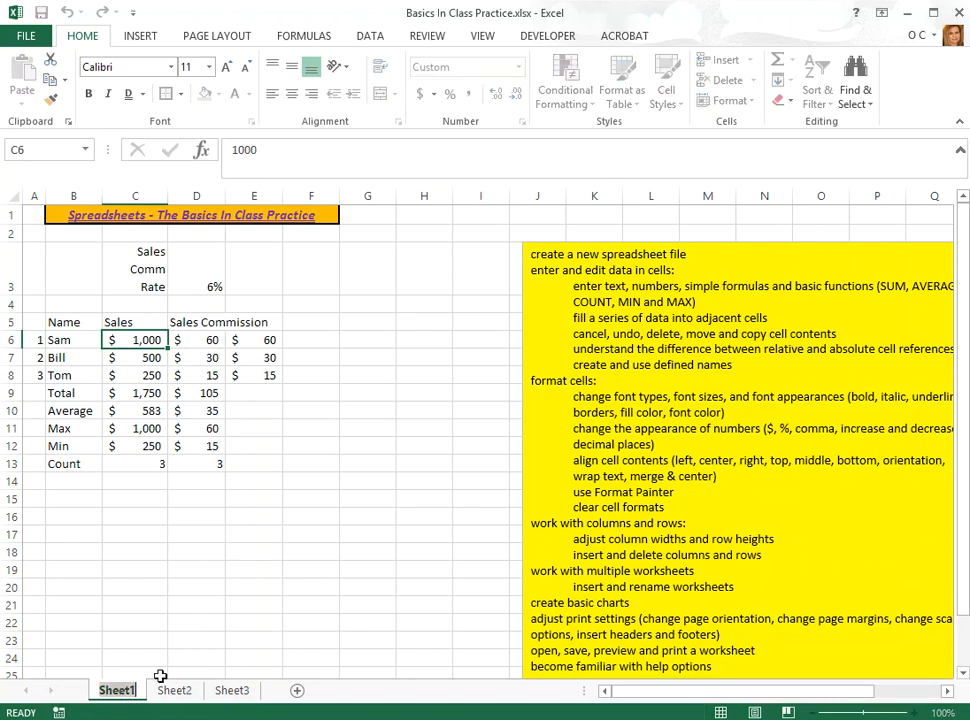
type("SMS202")
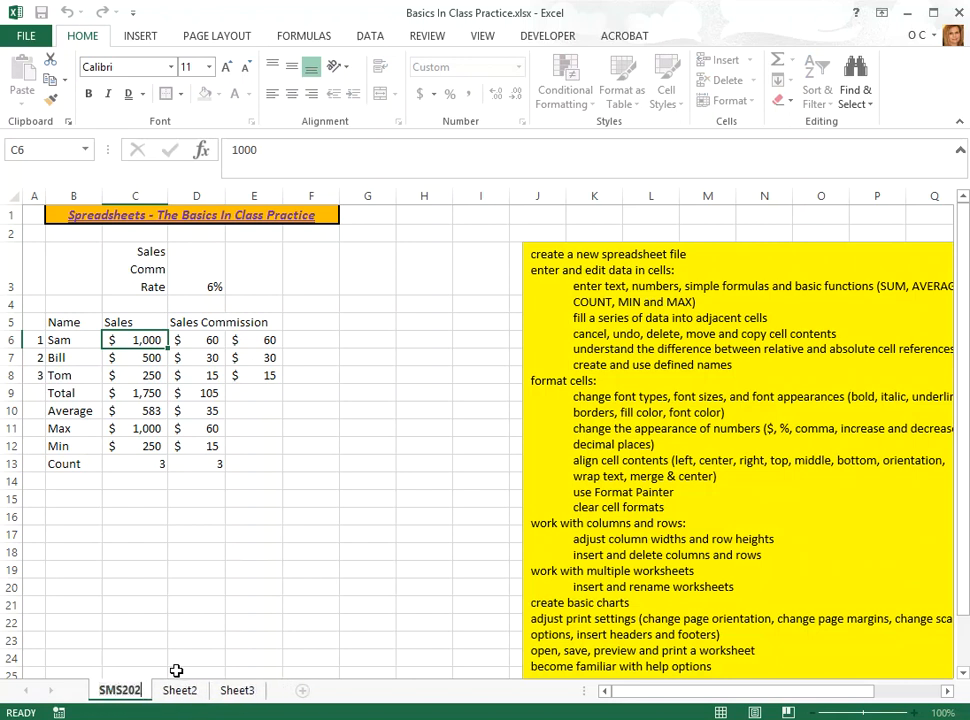
key("Return")
left_click(69, 326)
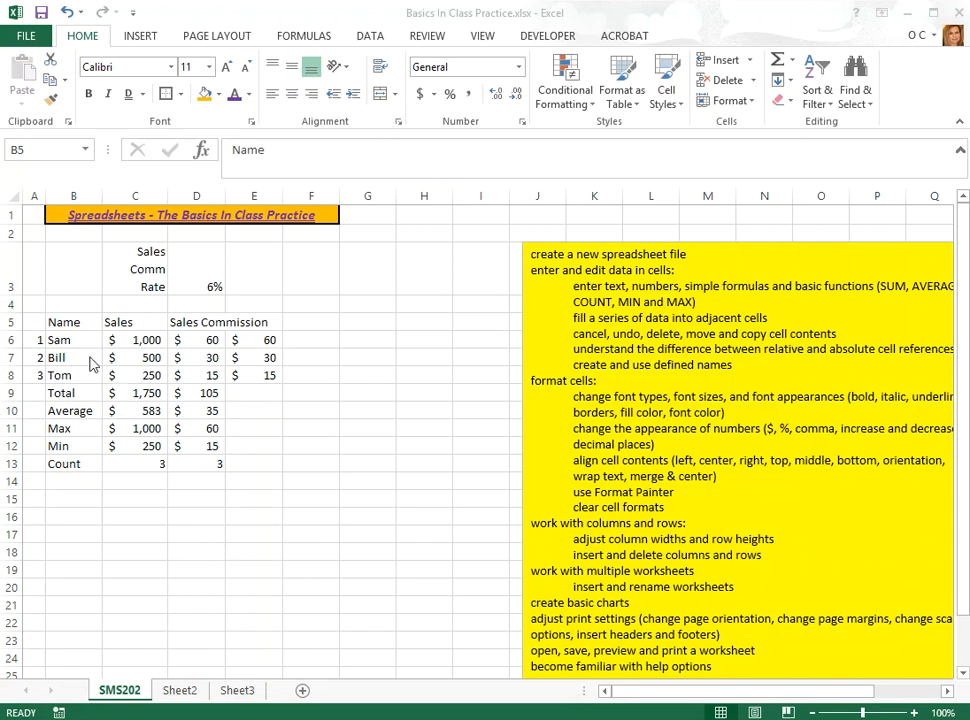
left_click(67, 324)
left_click_drag(71, 320, 150, 375)
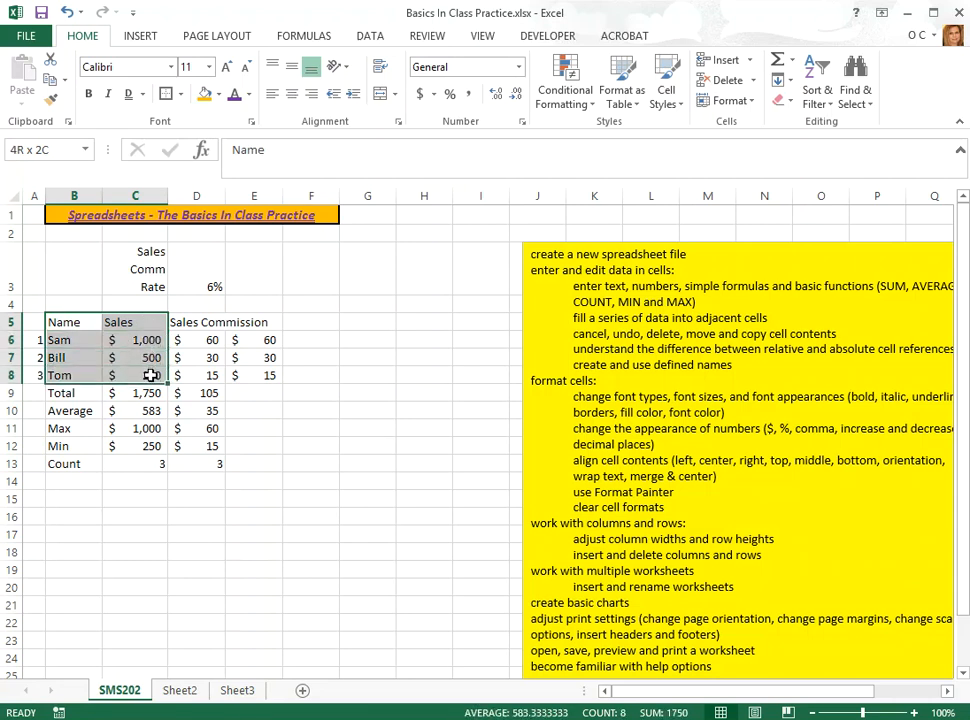
left_click_drag(150, 375, 150, 375)
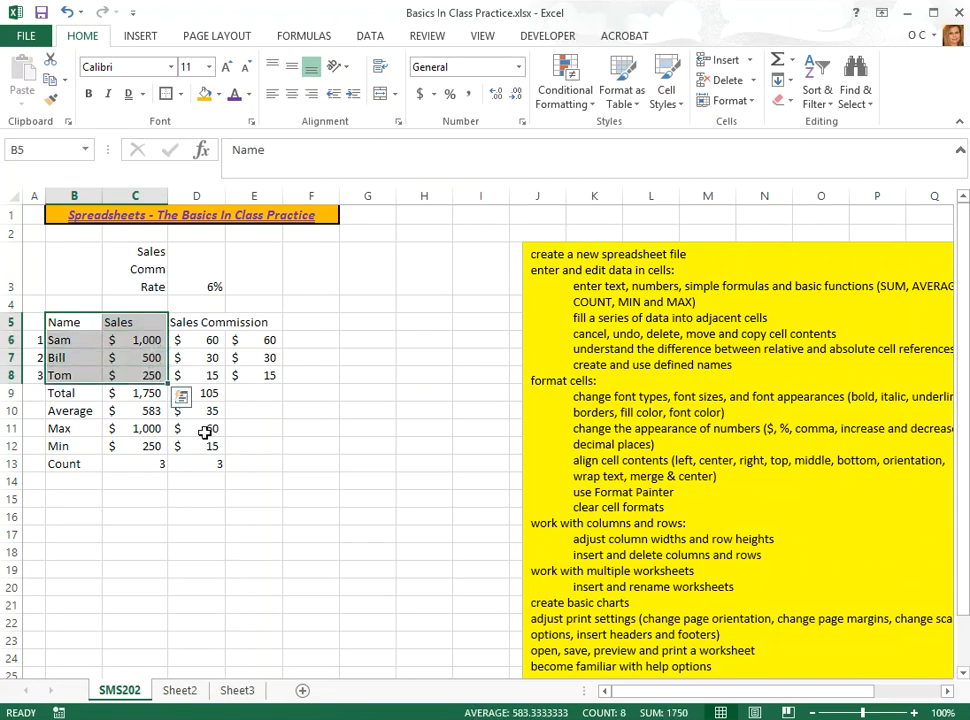
left_click(141, 342)
left_click_drag(140, 374, 140, 374)
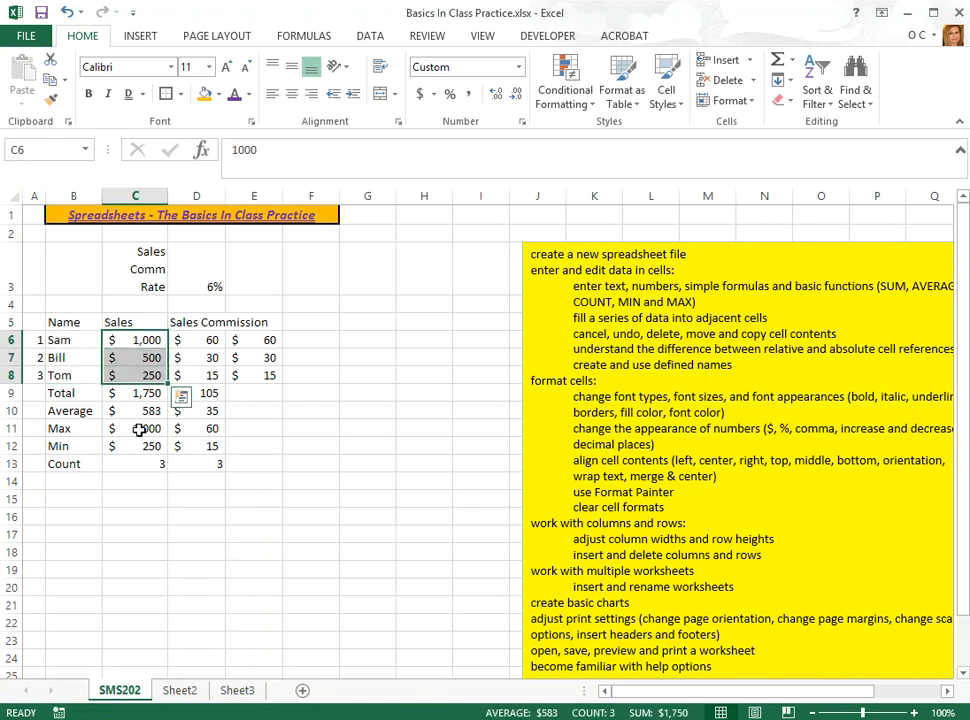
left_click_drag(62, 322, 62, 373)
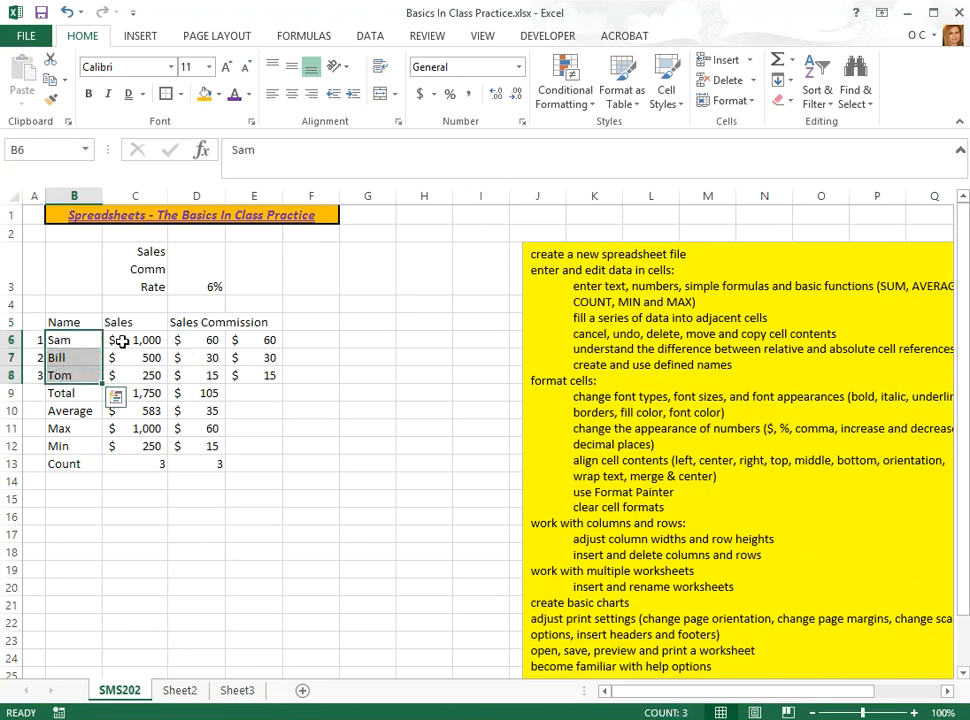
- Compare the recommended charts for the names and sales in B5:C8, and insert the Clustered Column chart
left_click_drag(72, 322, 132, 372)
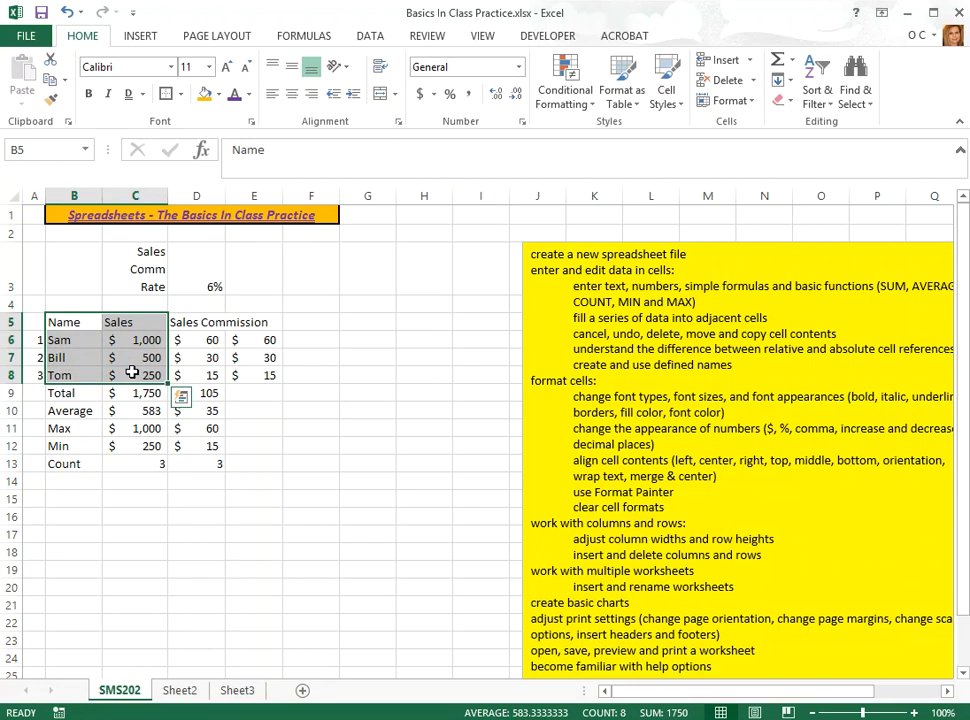
left_click(139, 38)
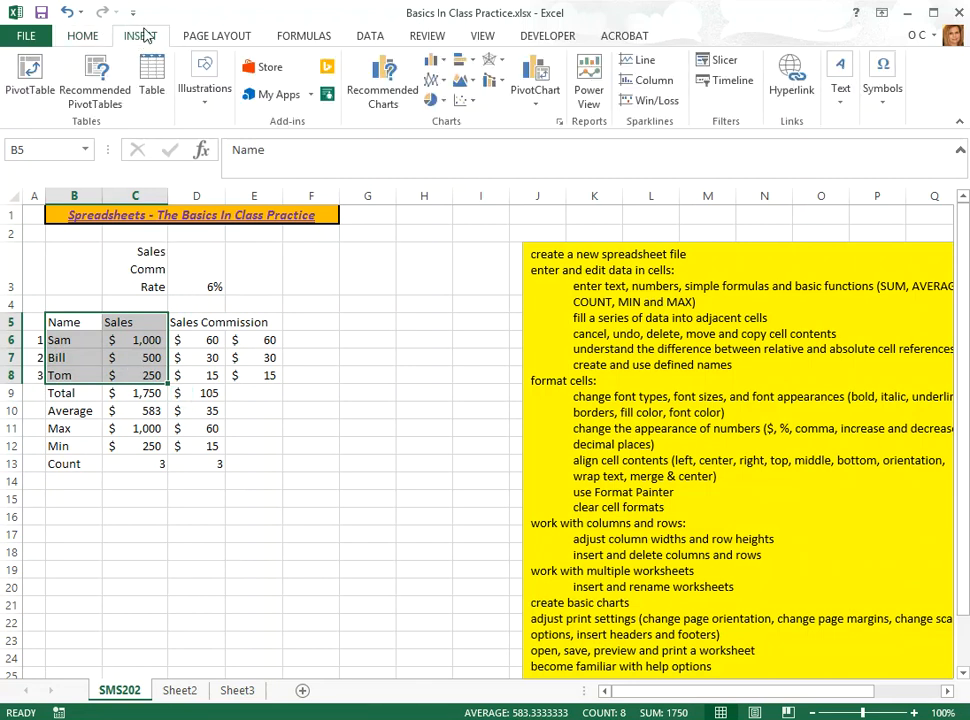
left_click(381, 87)
left_click_drag(346, 15, 449, 119)
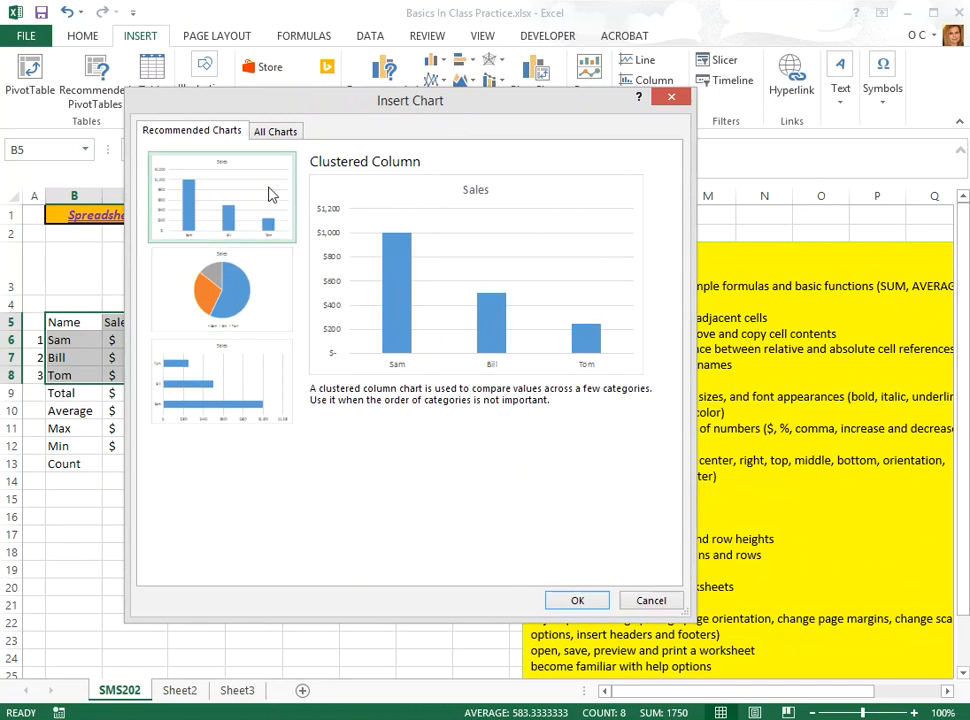
left_click(270, 285)
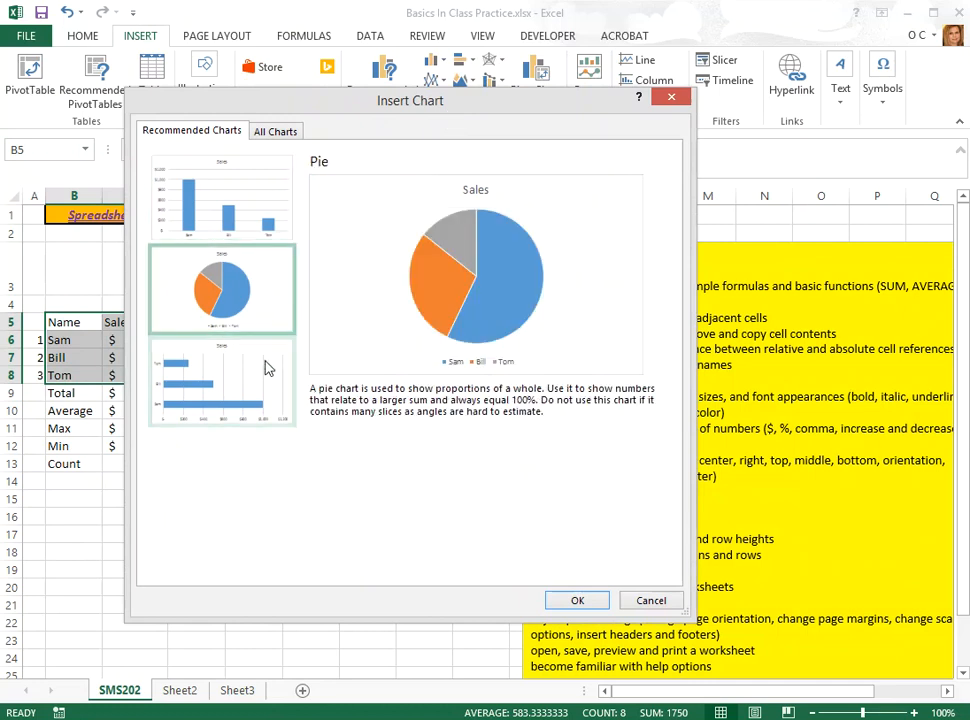
left_click(268, 368)
left_click(265, 180)
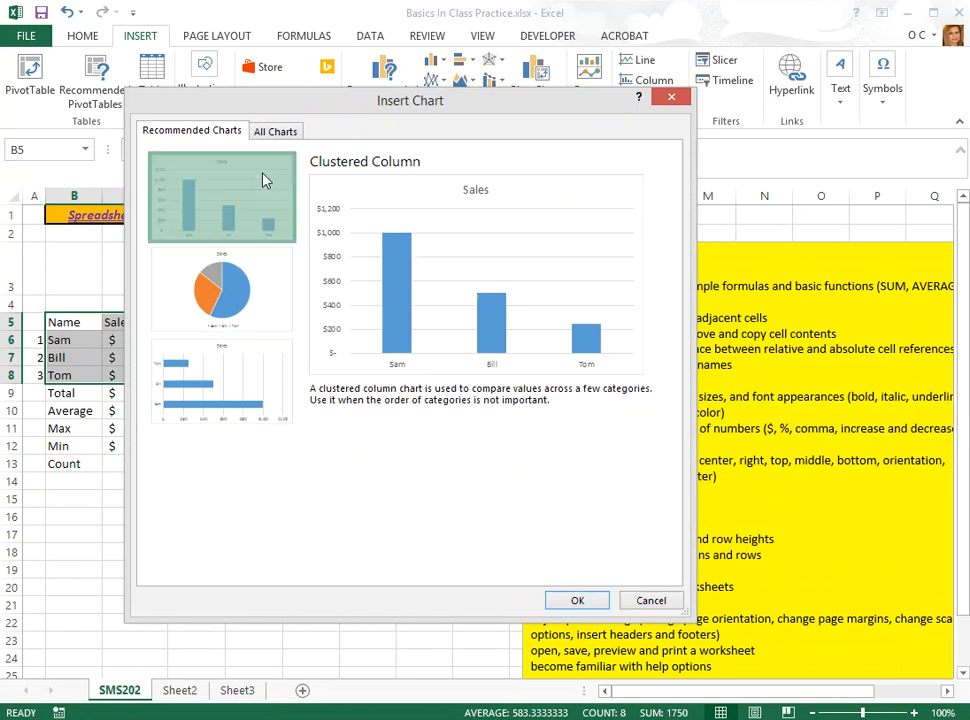
left_click(281, 279)
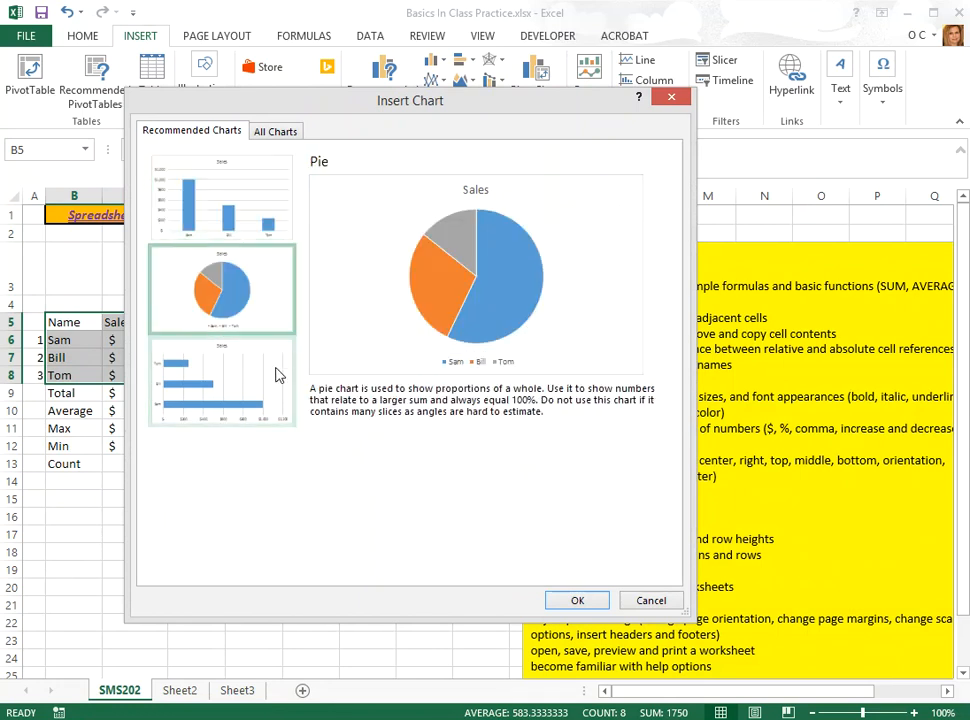
left_click(279, 375)
left_click(266, 288)
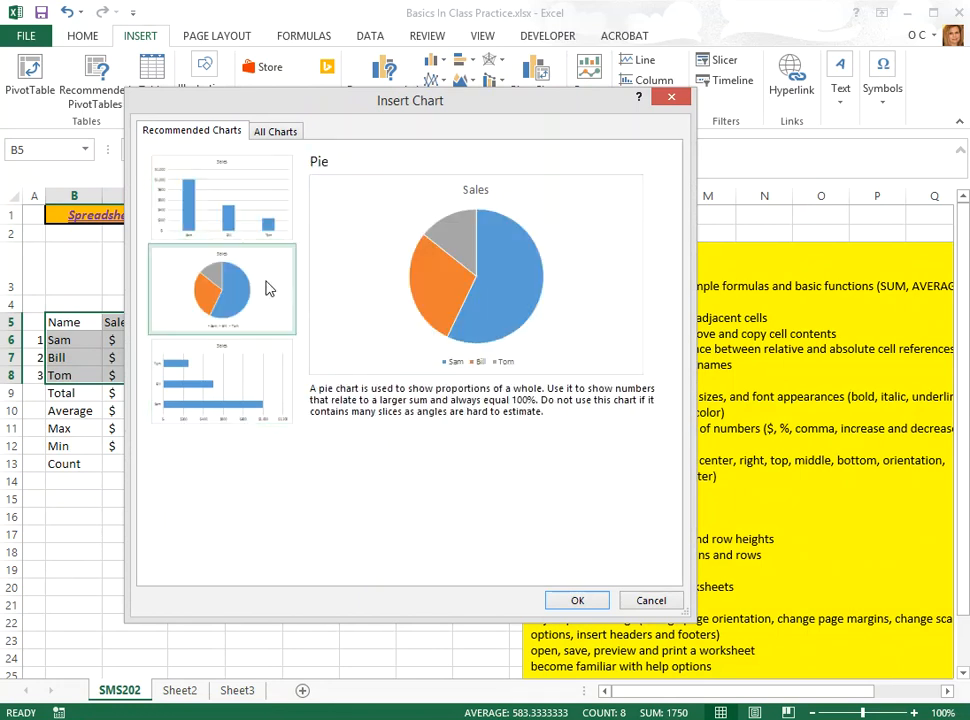
left_click(255, 200)
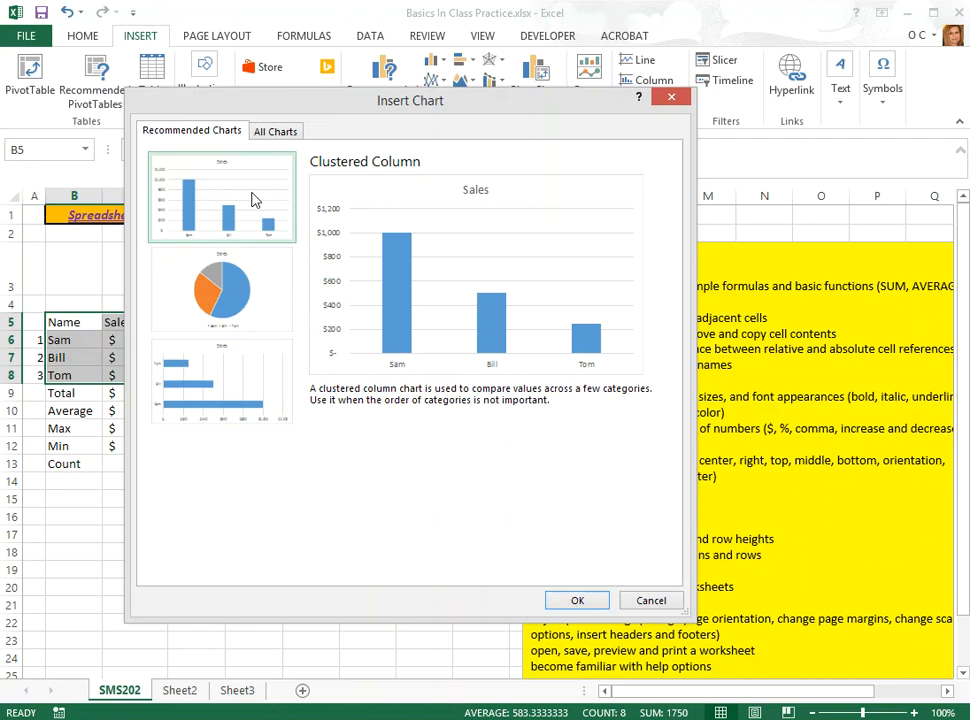
left_click(598, 601)
- Position the Sales chart below the table so that it covers about A14:F24
left_click_drag(595, 360, 357, 356)
mouse_move(476, 333)
left_mouse_down()
mouse_move(346, 409)
mouse_move(288, 495)
mouse_move(275, 402)
mouse_move(278, 498)
left_mouse_up()
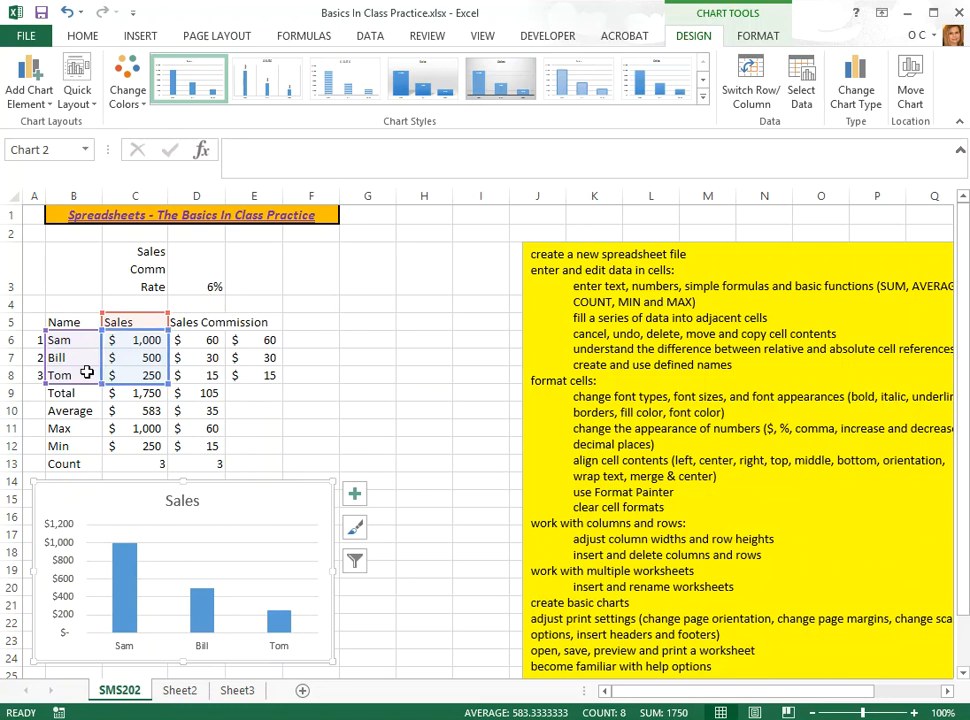
- Insert a recommended Pie chart from the names in B5:B8 and the sales commissions in D5:D8
left_click_drag(64, 323, 60, 380)
left_click(367, 392)
left_click_drag(55, 325, 61, 376)
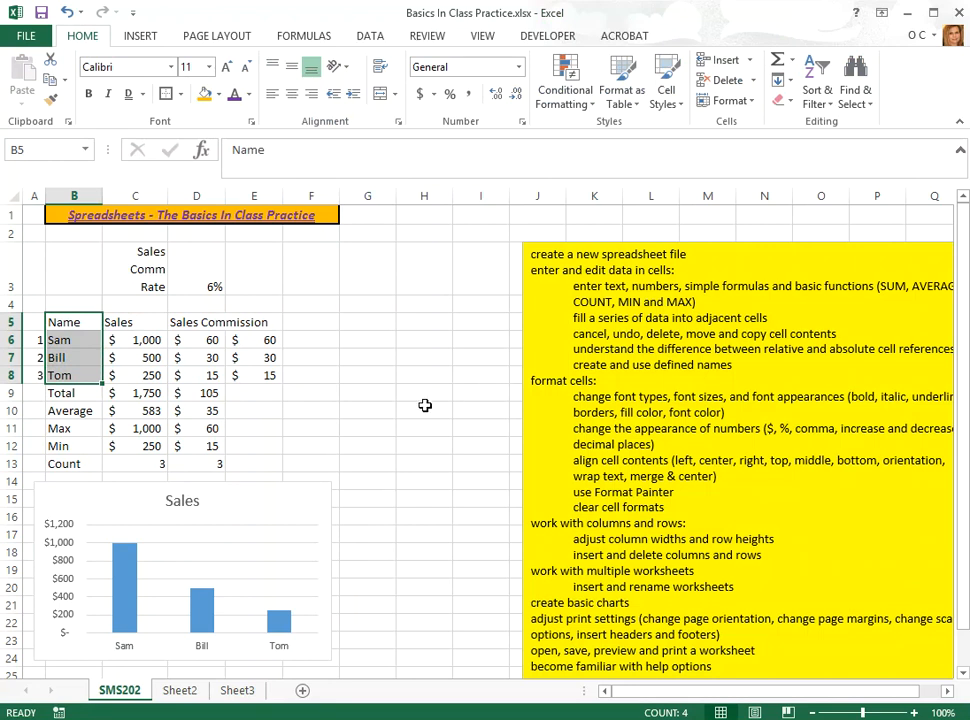
left_click(184, 321, "ctrl")
left_click_drag(184, 321, 180, 375)
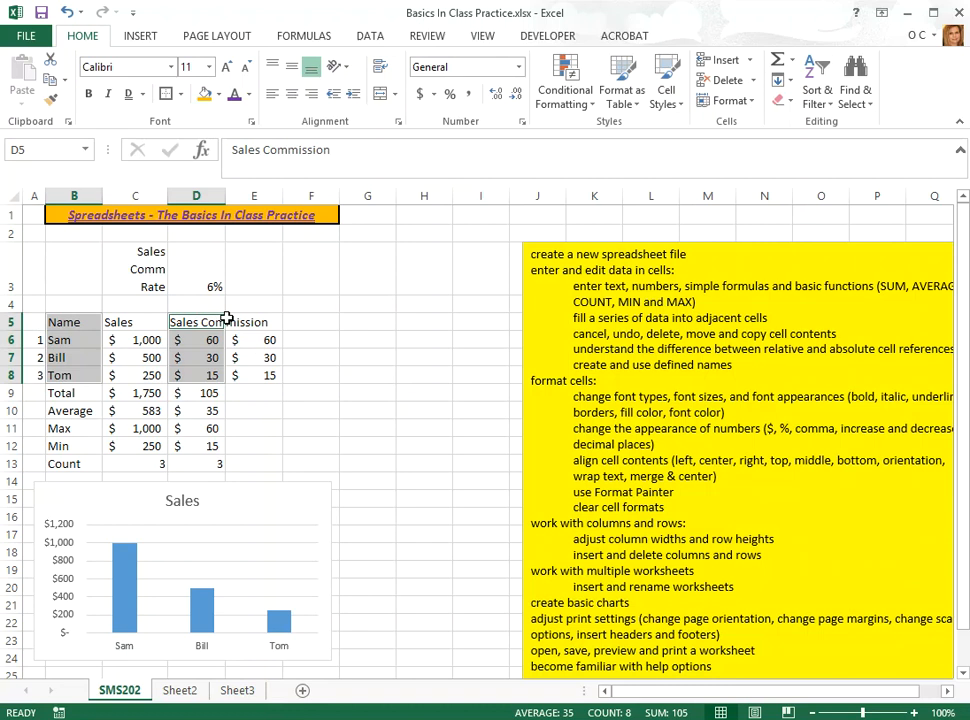
left_click(140, 36)
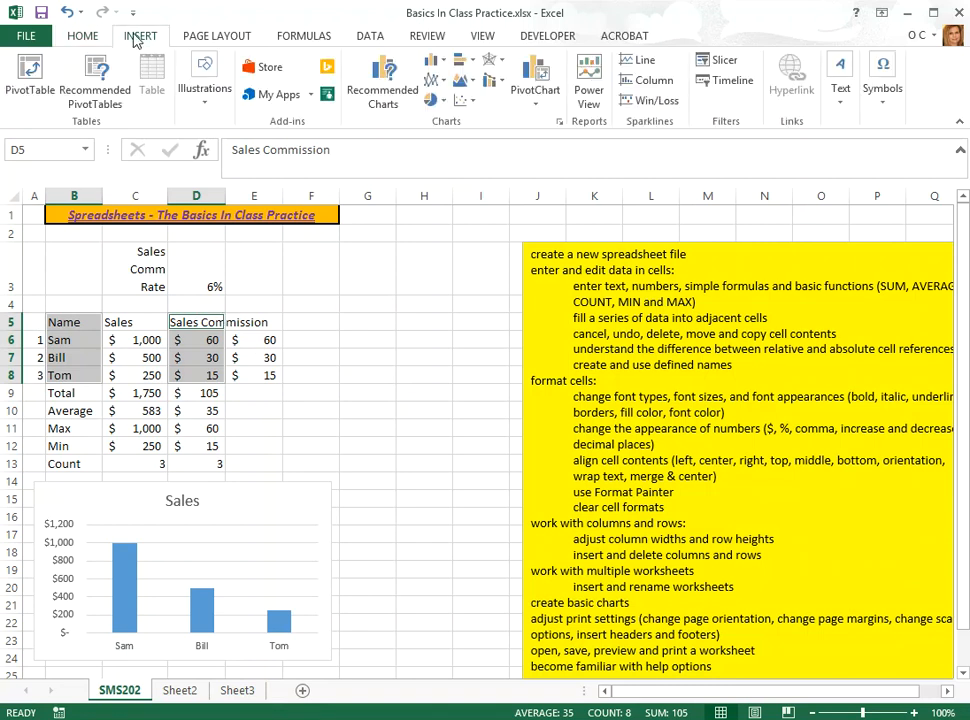
left_click(388, 85)
left_click_drag(400, 118, 593, 110)
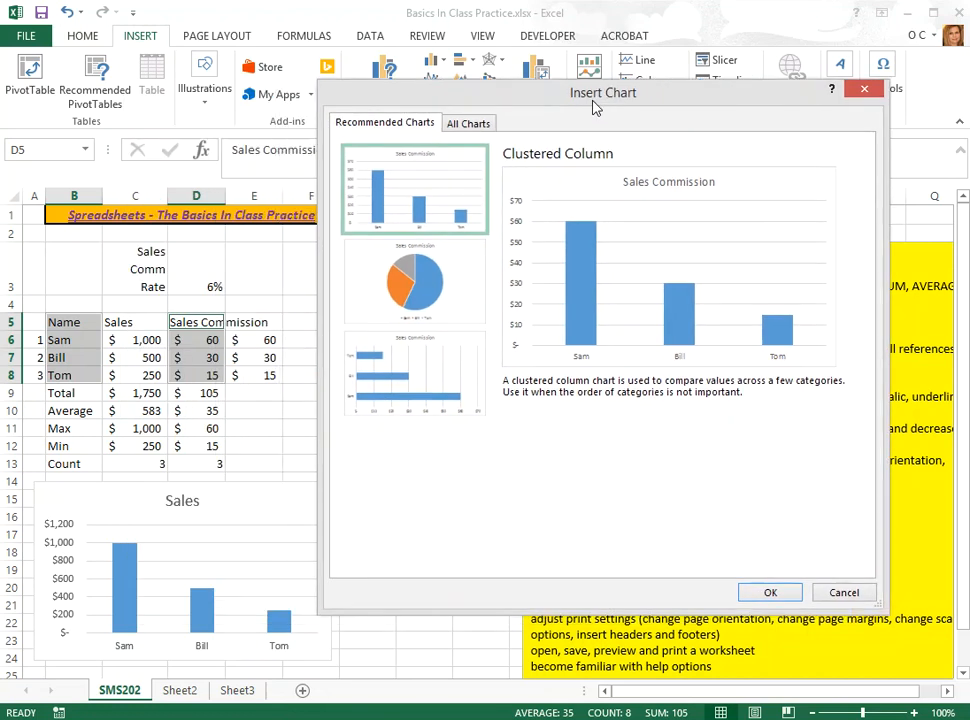
left_click(435, 378)
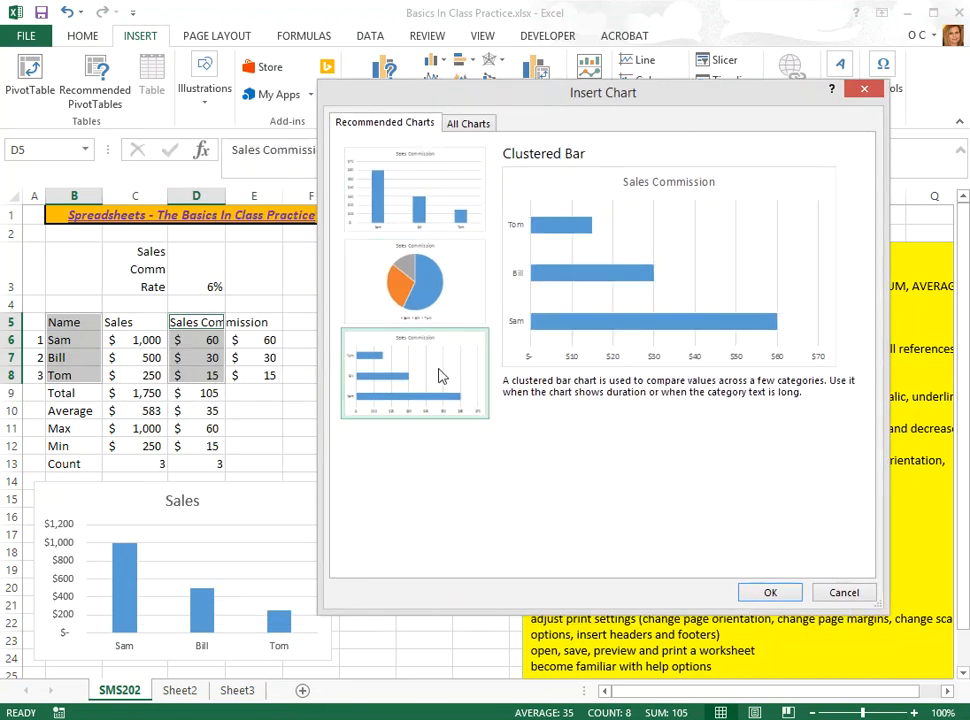
left_click(452, 275)
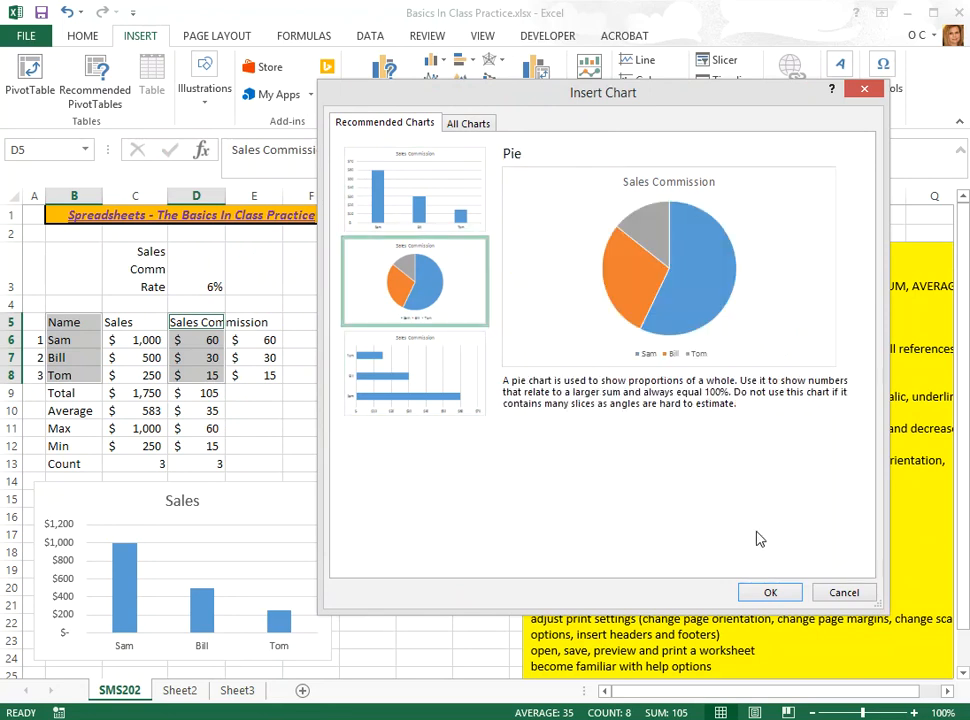
left_click(770, 592)
- Move and shrink the Sales Commission pie chart so it covers about F3:I9, and leave cell A1 selected
left_click_drag(649, 350, 686, 264)
left_click_drag(767, 242, 597, 328)
left_click_drag(379, 377, 340, 307)
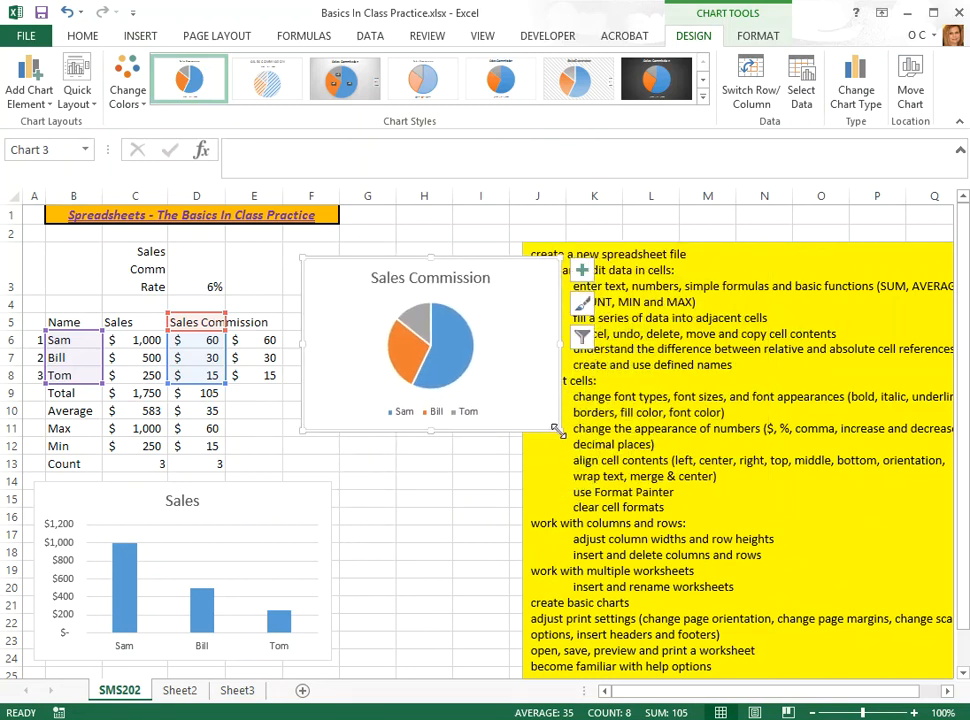
left_click_drag(558, 428, 500, 397)
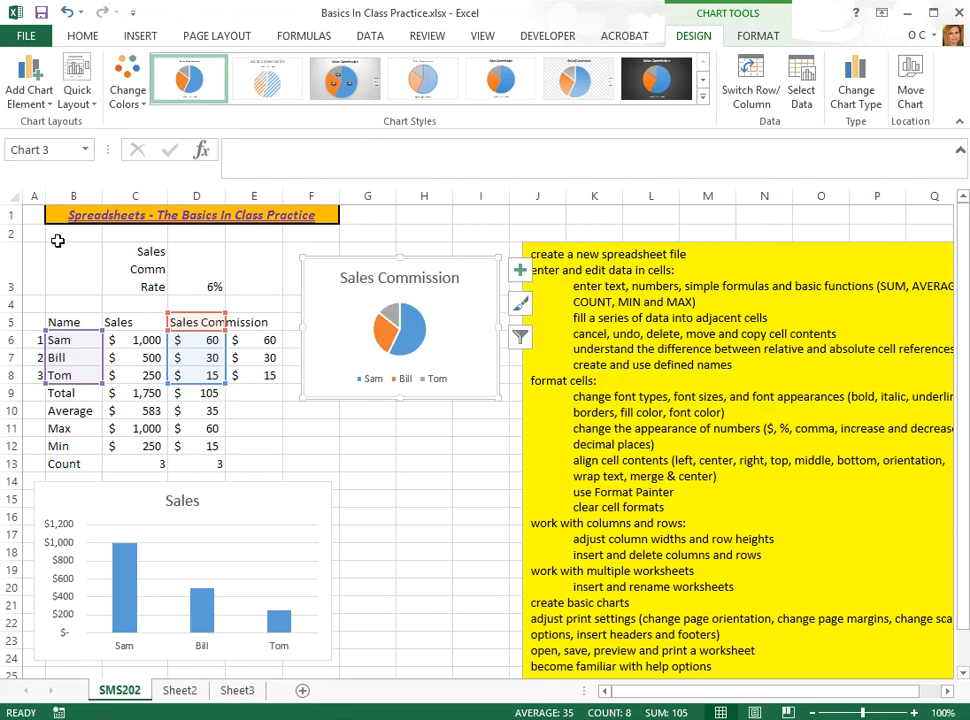
left_click(30, 212)
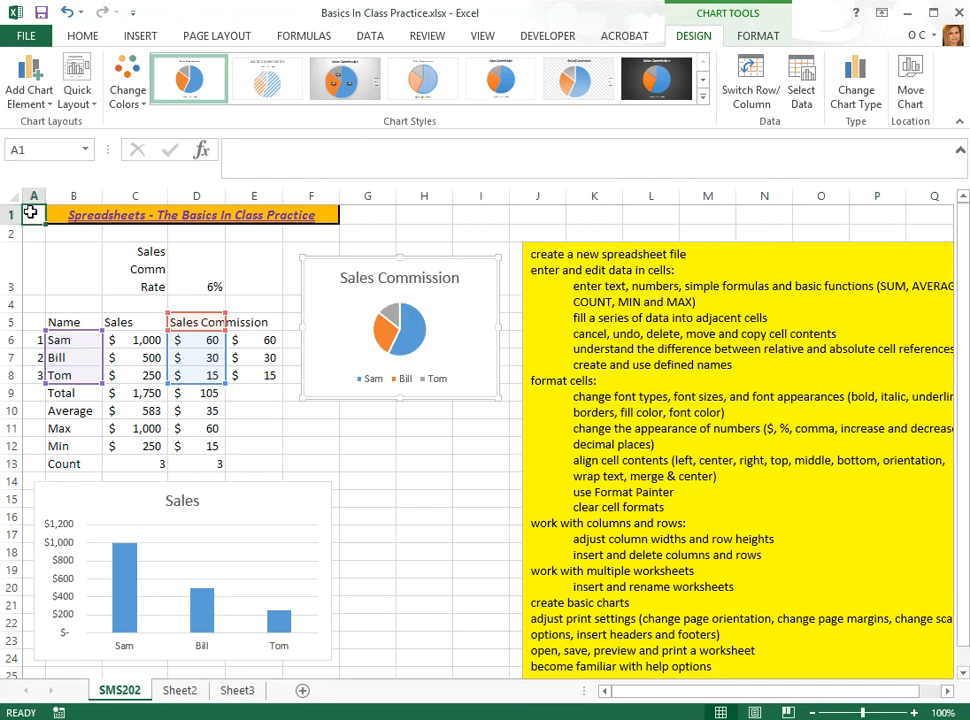
left_click(30, 212)
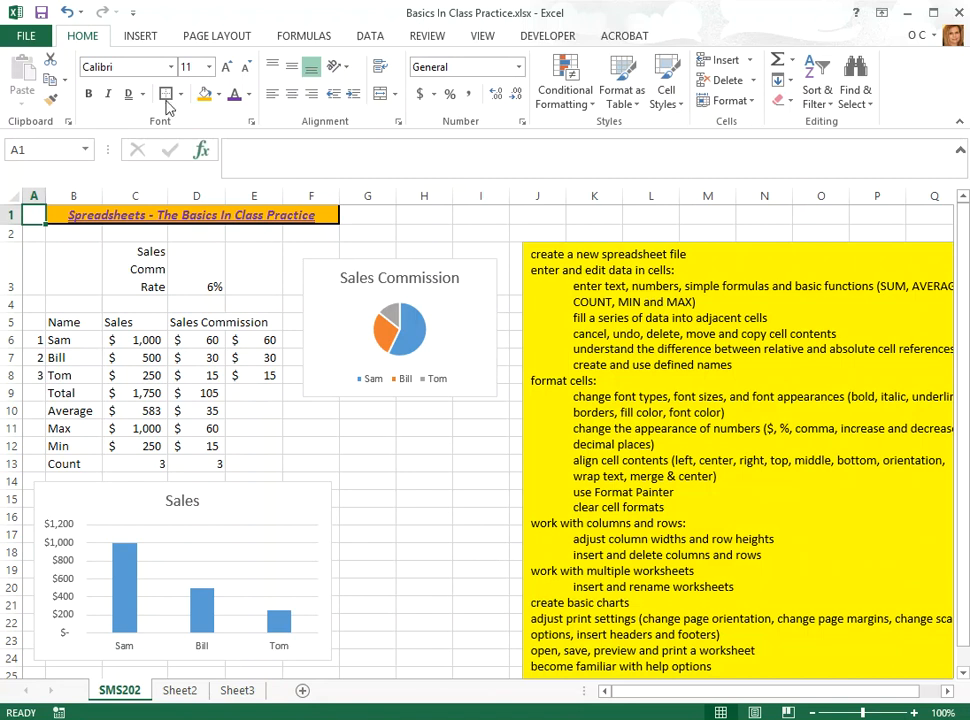
- Add a page header to the SMS202 sheet and insert the page number in its left section
left_click(138, 36)
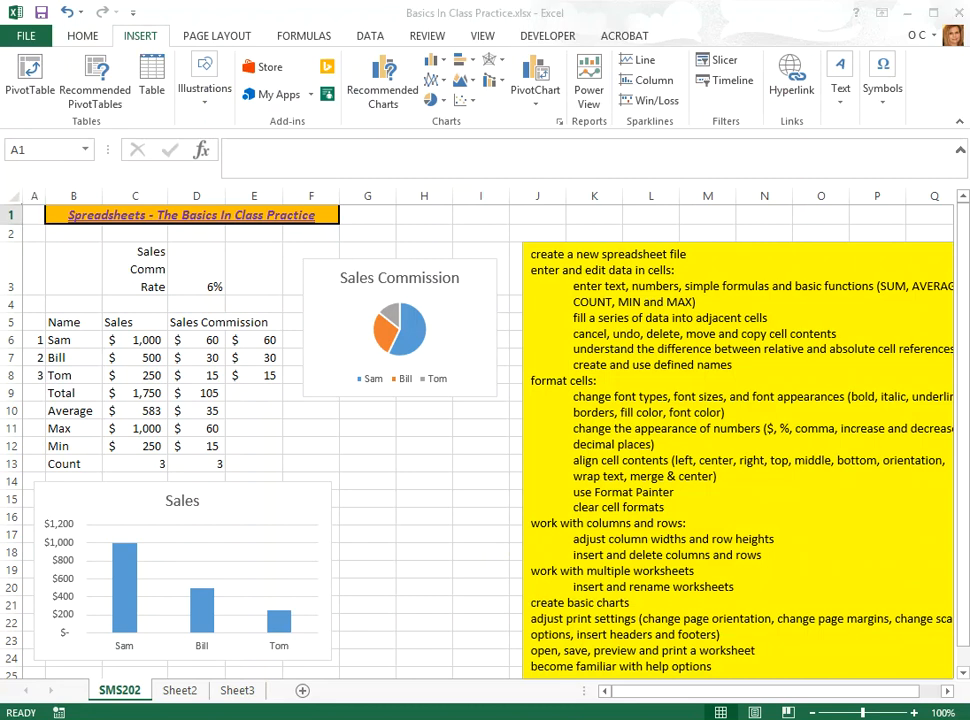
left_click(841, 104)
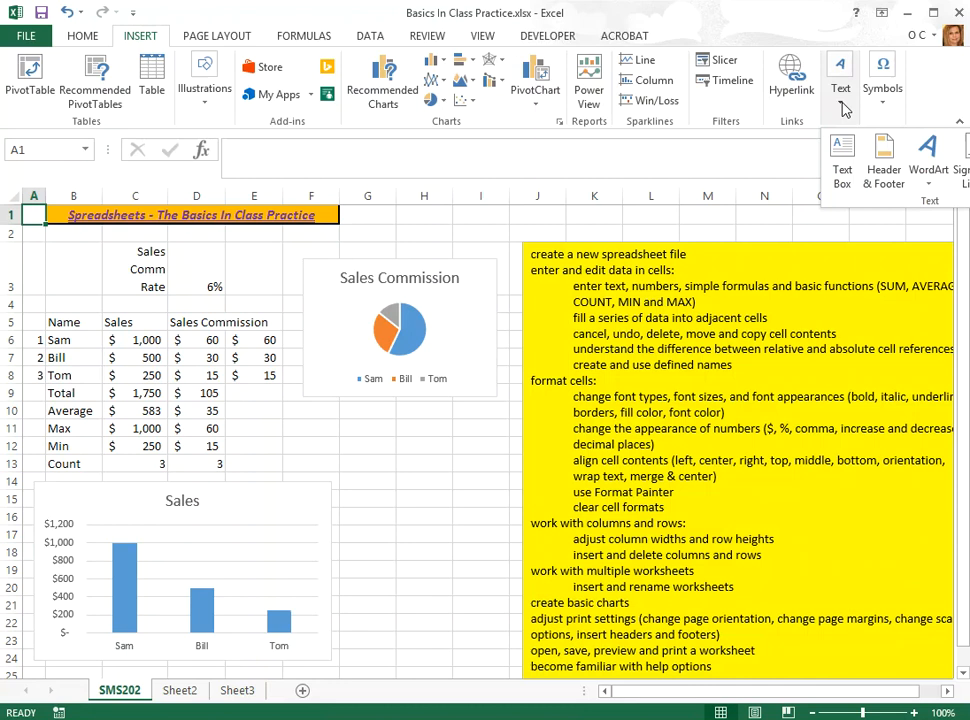
left_click(880, 170)
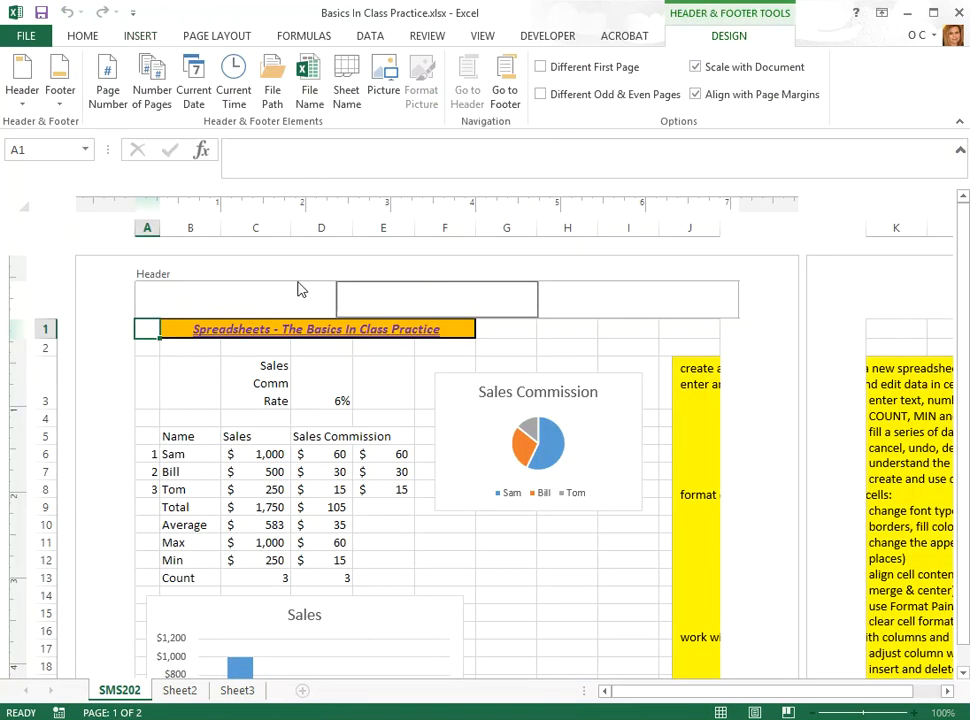
left_click(243, 292)
left_click(409, 298)
left_click(634, 300)
left_click(476, 306)
left_click(255, 292)
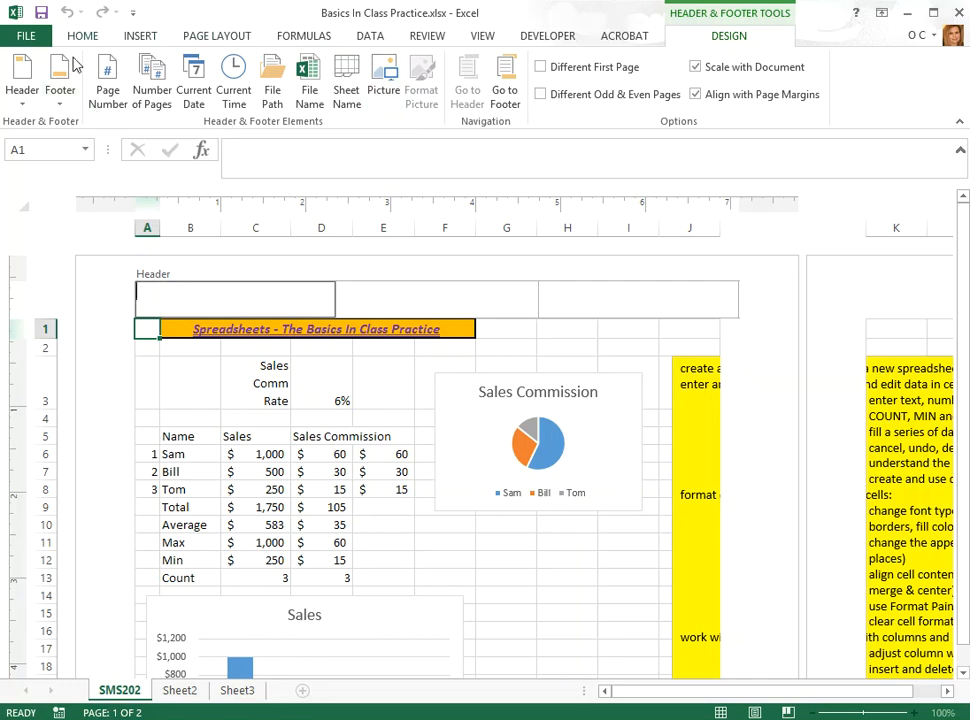
left_click(110, 95)
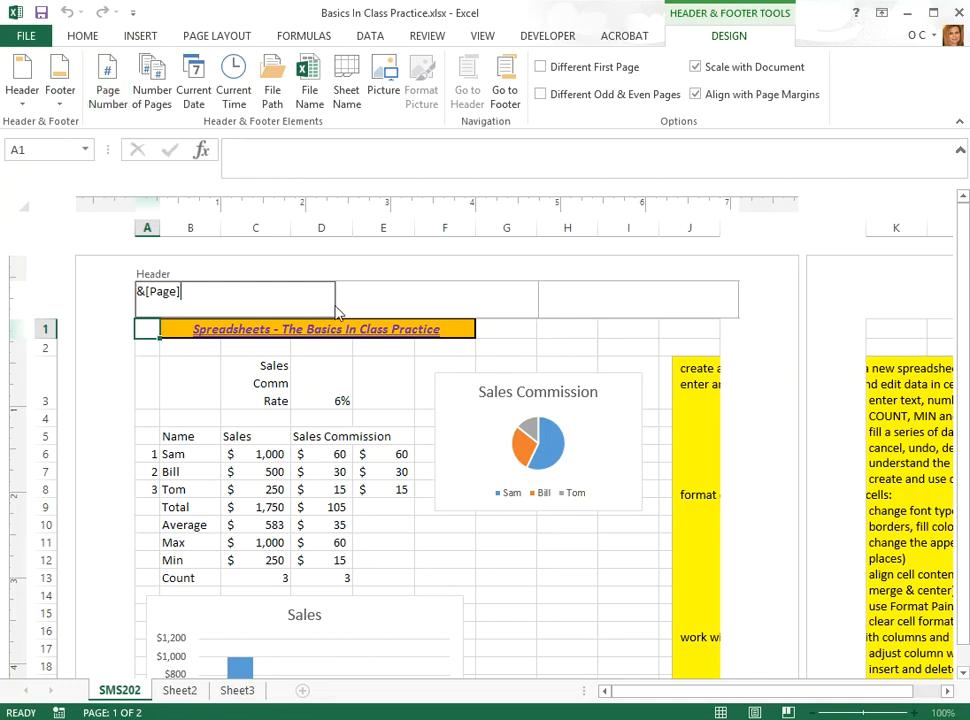
- Insert the current date in the header's centre section and the file name in its right section
left_click(386, 300)
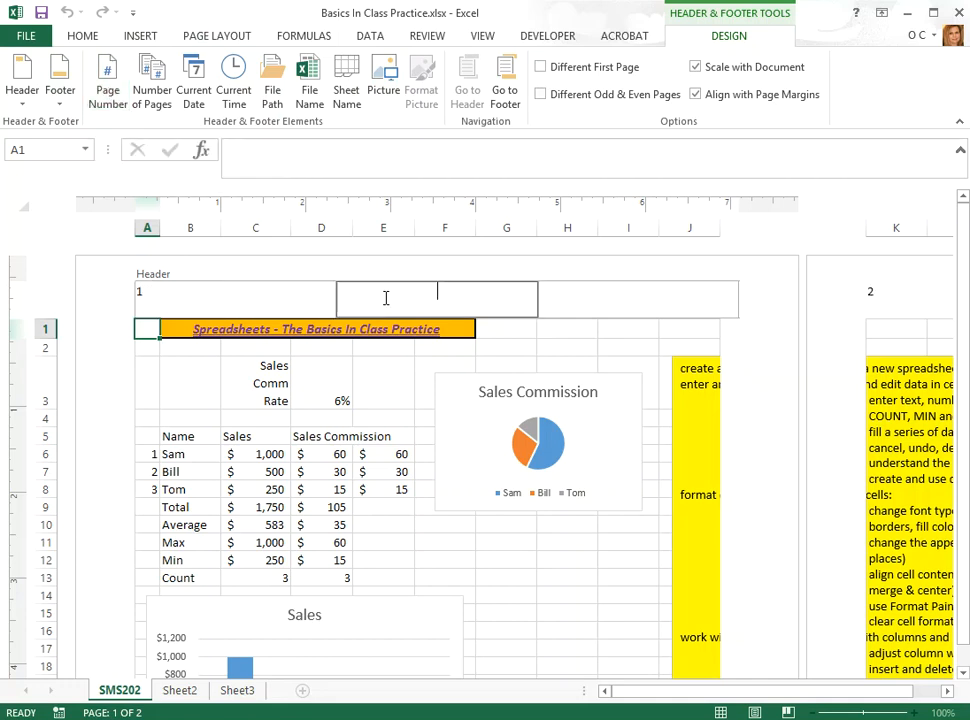
left_click(194, 85)
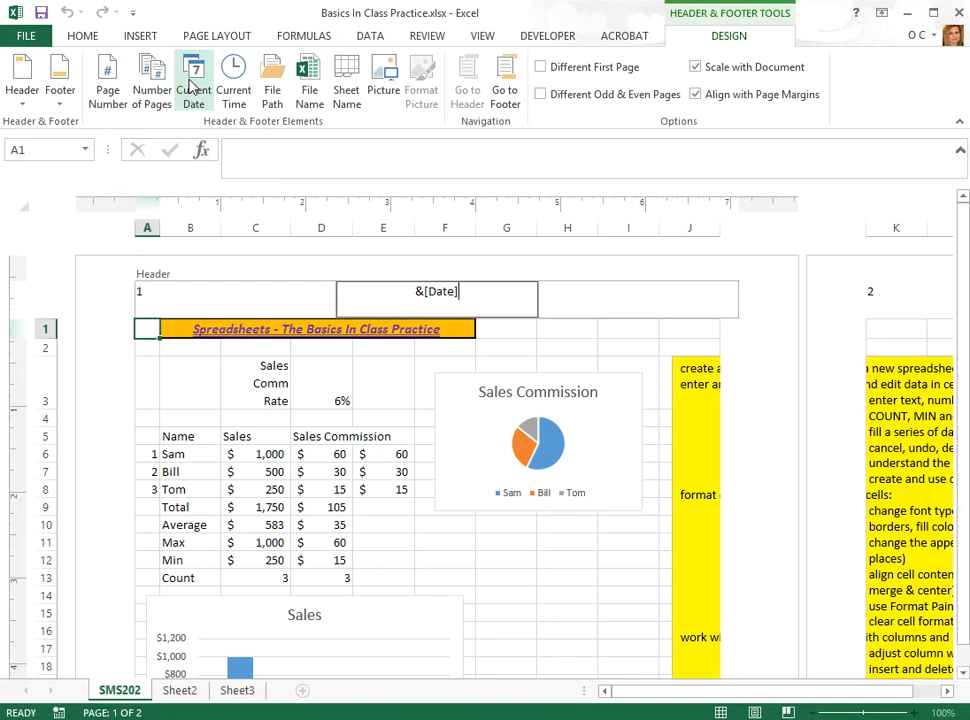
left_click(593, 303)
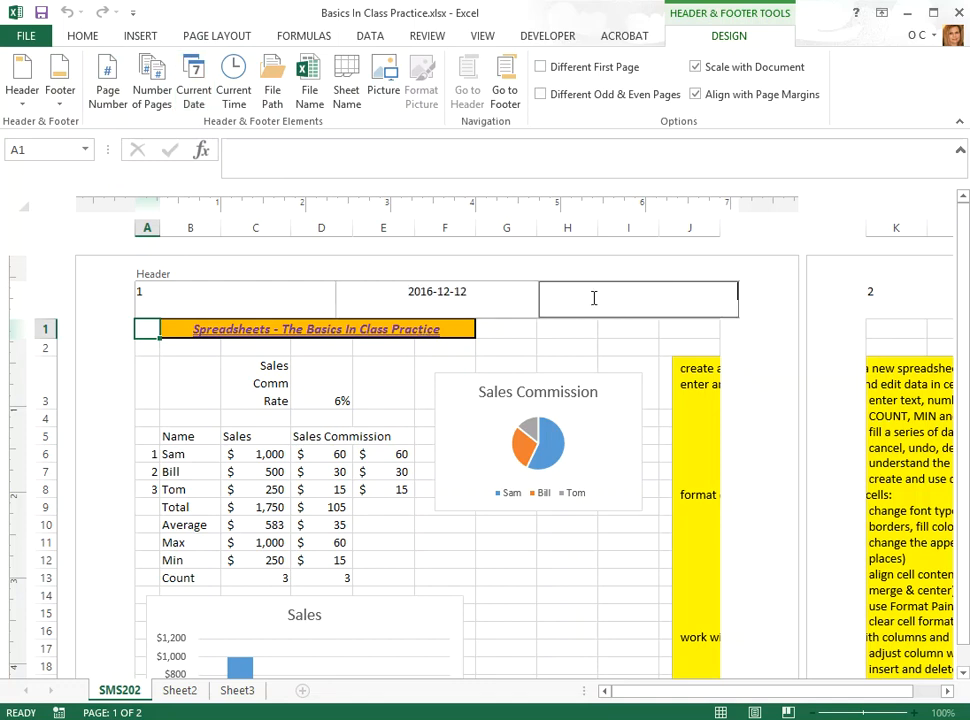
left_click(311, 85)
left_click(188, 388)
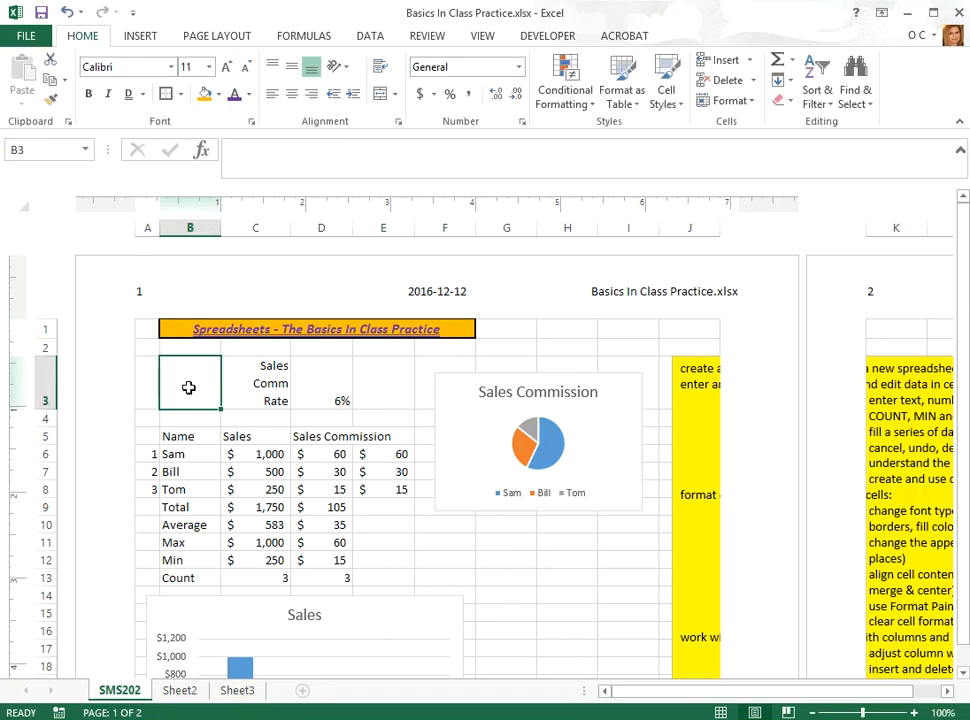
- Return the sheet to Normal view and set the page orientation to Landscape
left_click(489, 40)
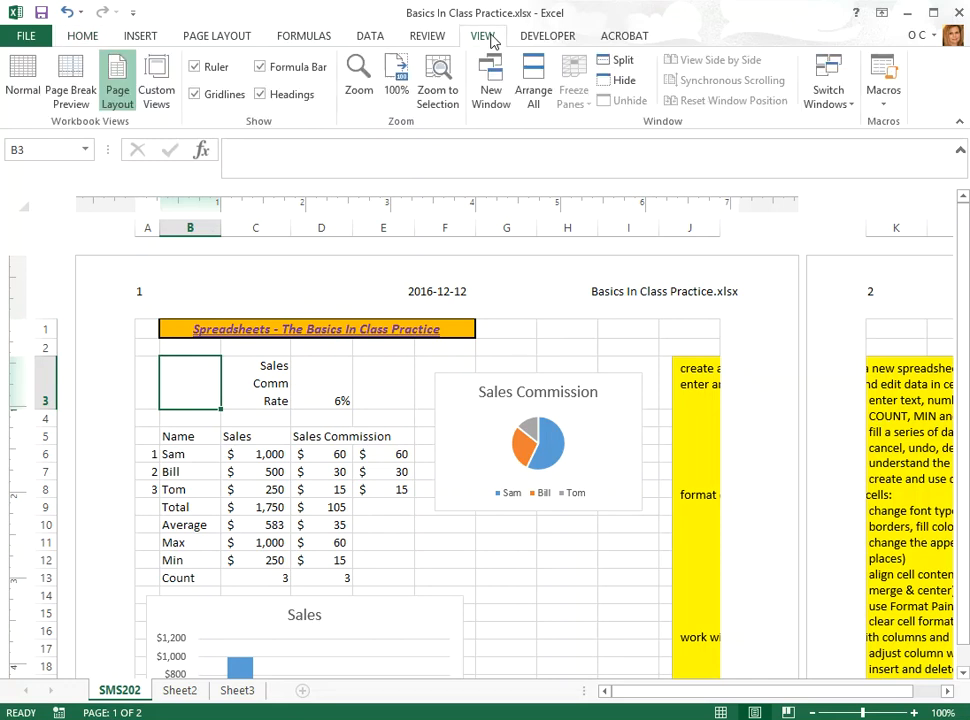
left_click(20, 82)
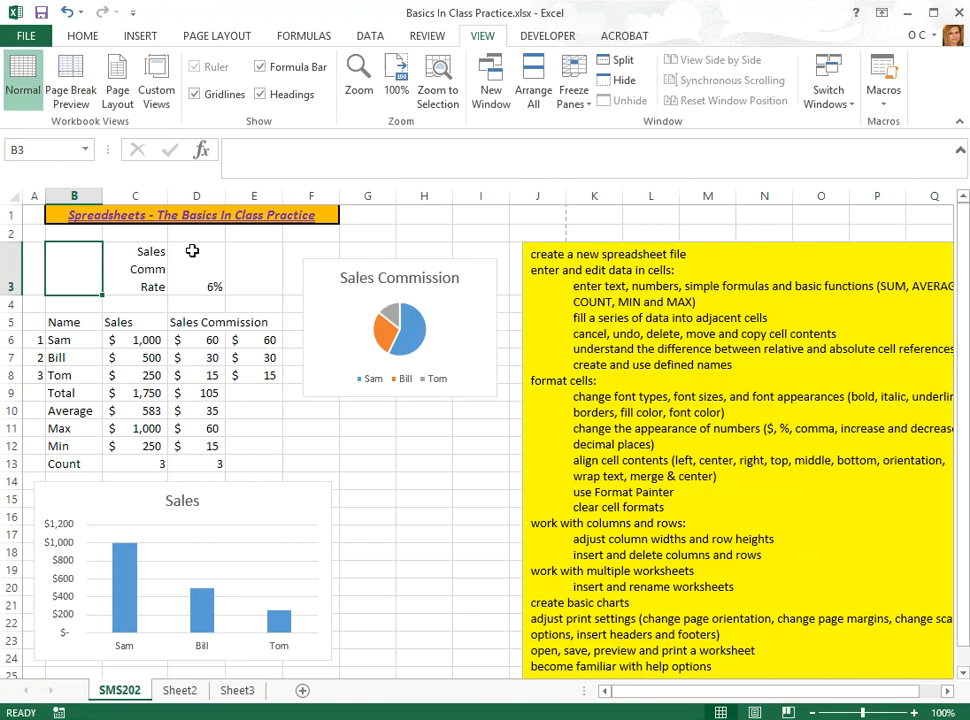
left_click(222, 40)
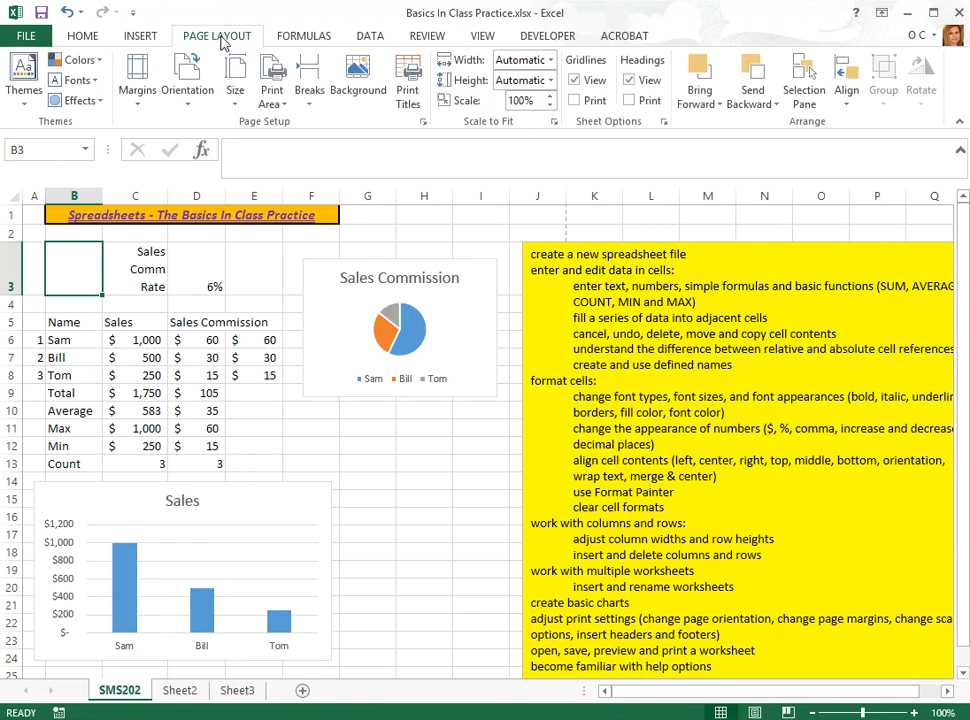
left_click(195, 100)
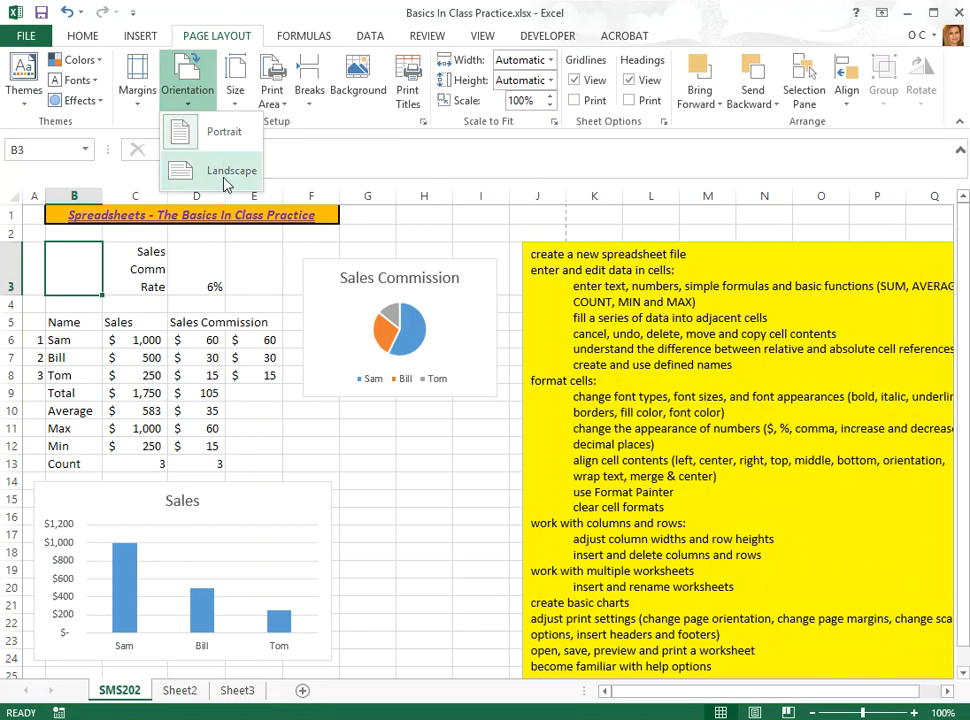
left_click(225, 181)
- Set custom page margins, raising the top and bottom margins by one increment each
left_click(139, 103)
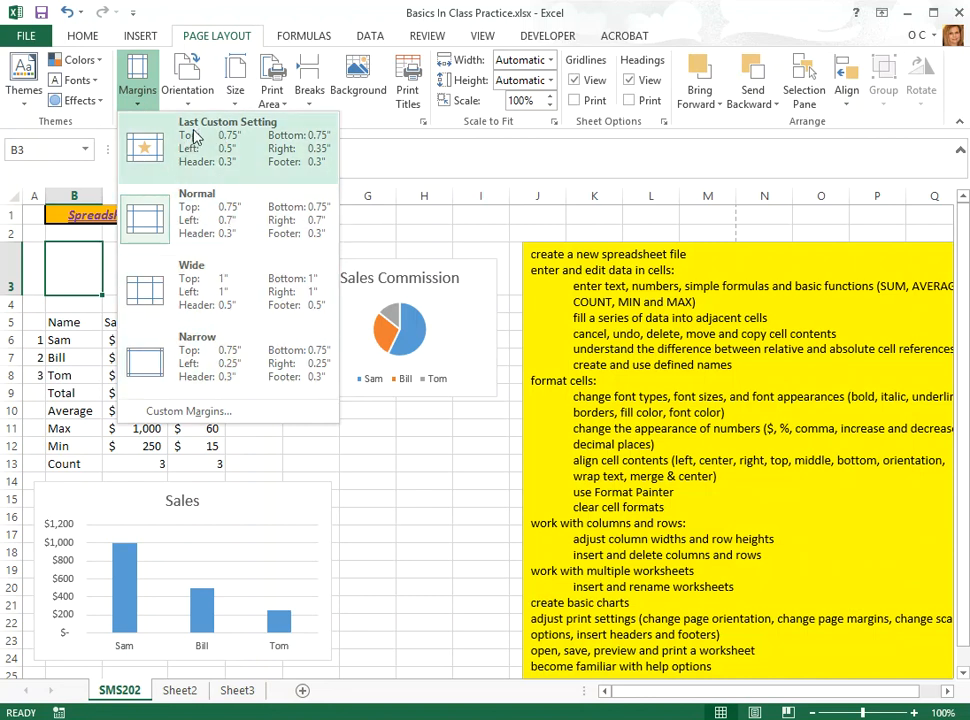
left_click(210, 411)
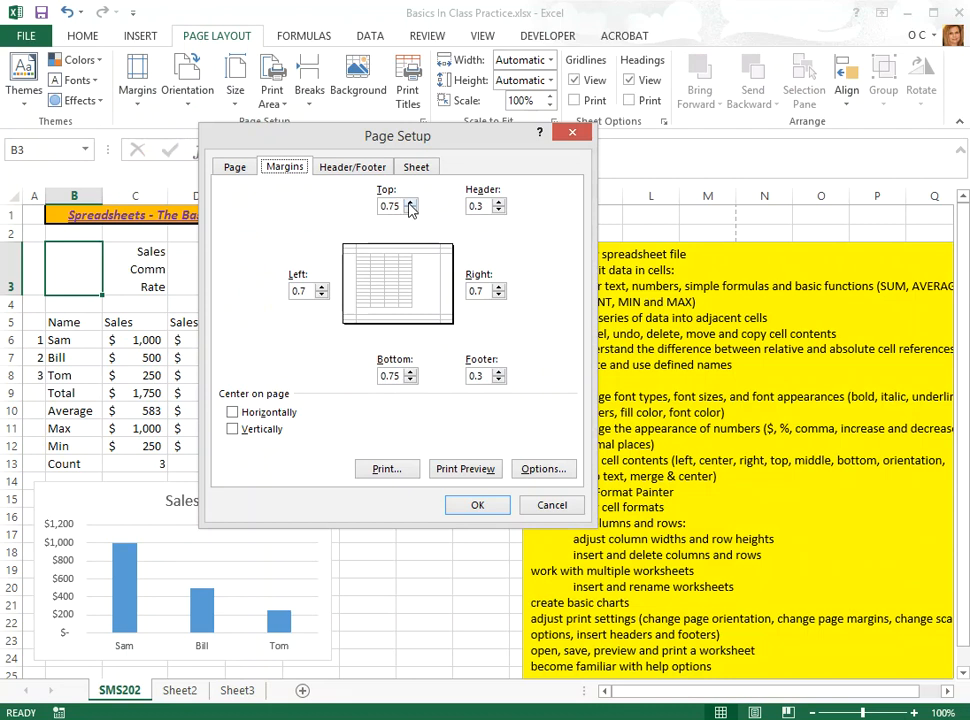
left_click(409, 202)
left_click(410, 372)
left_click(472, 504)
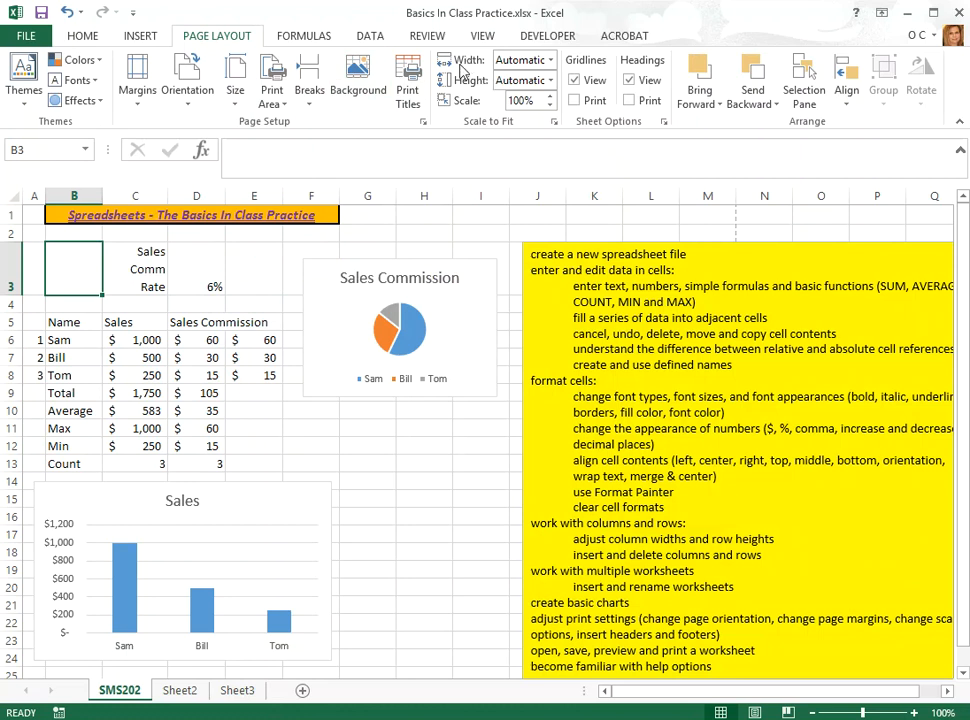
- Scale the printout to fit 1 page wide and 1 page tall, and open the print preview
left_click(552, 62)
left_click(522, 100)
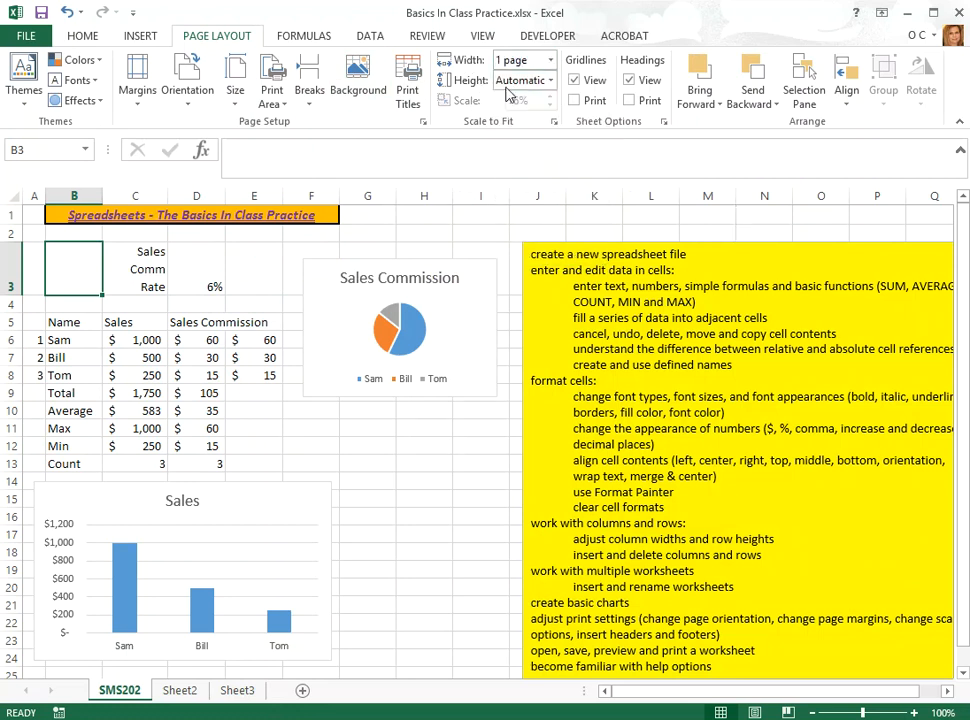
left_click(551, 81)
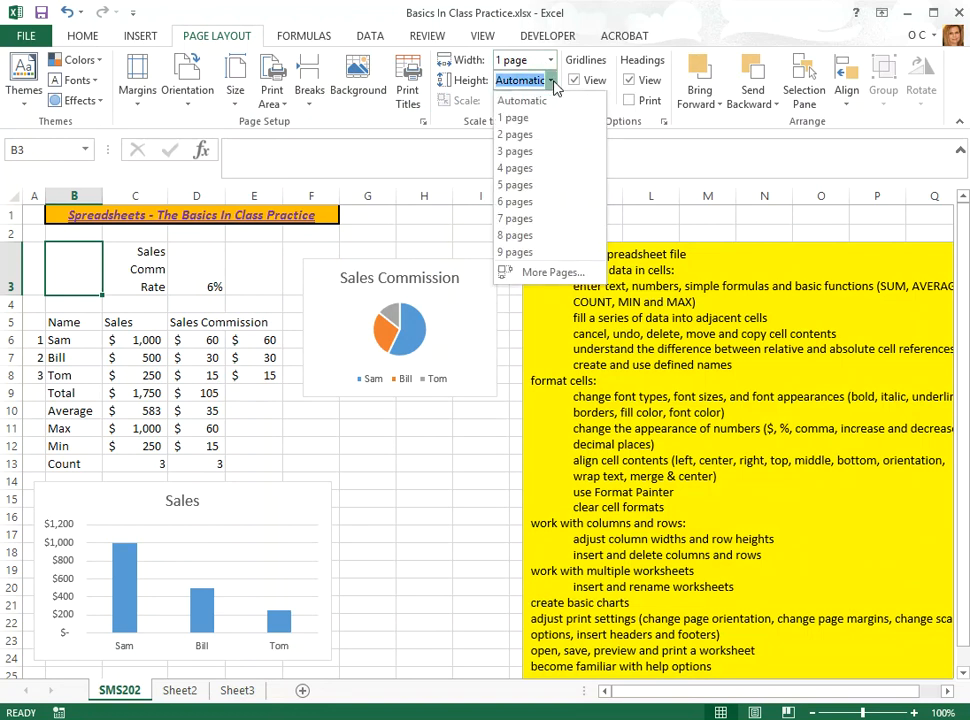
left_click(515, 118)
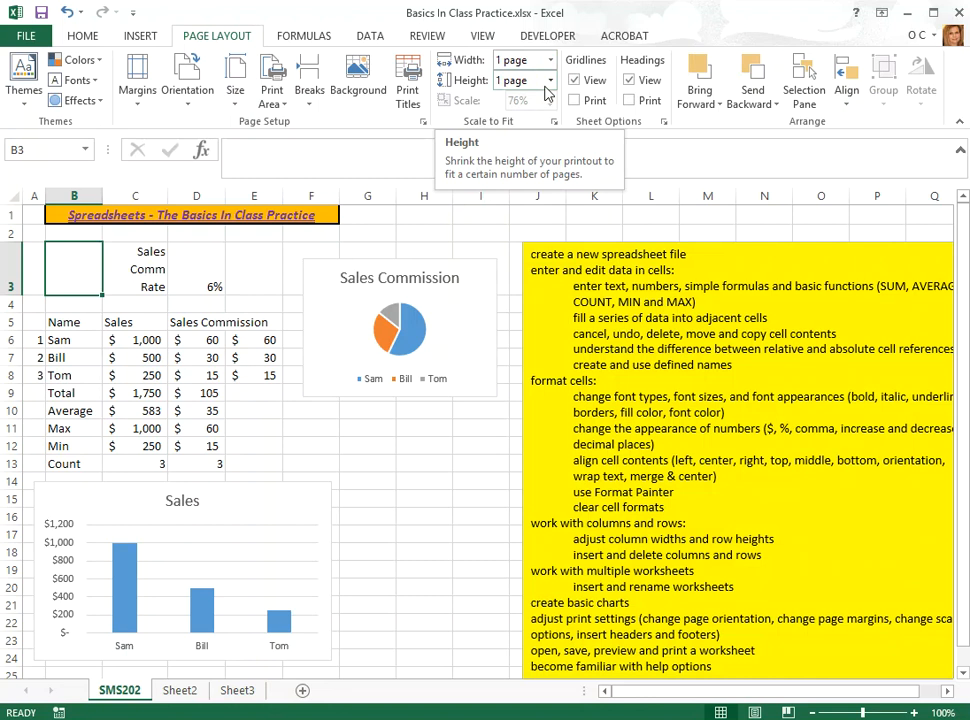
left_click(27, 36)
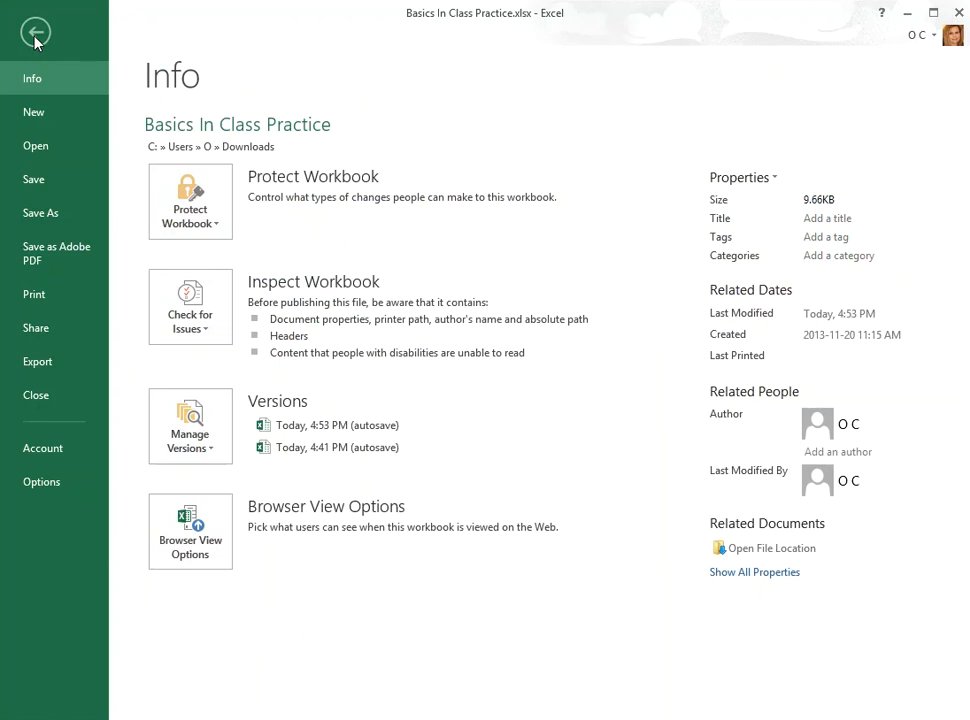
left_click(40, 294)
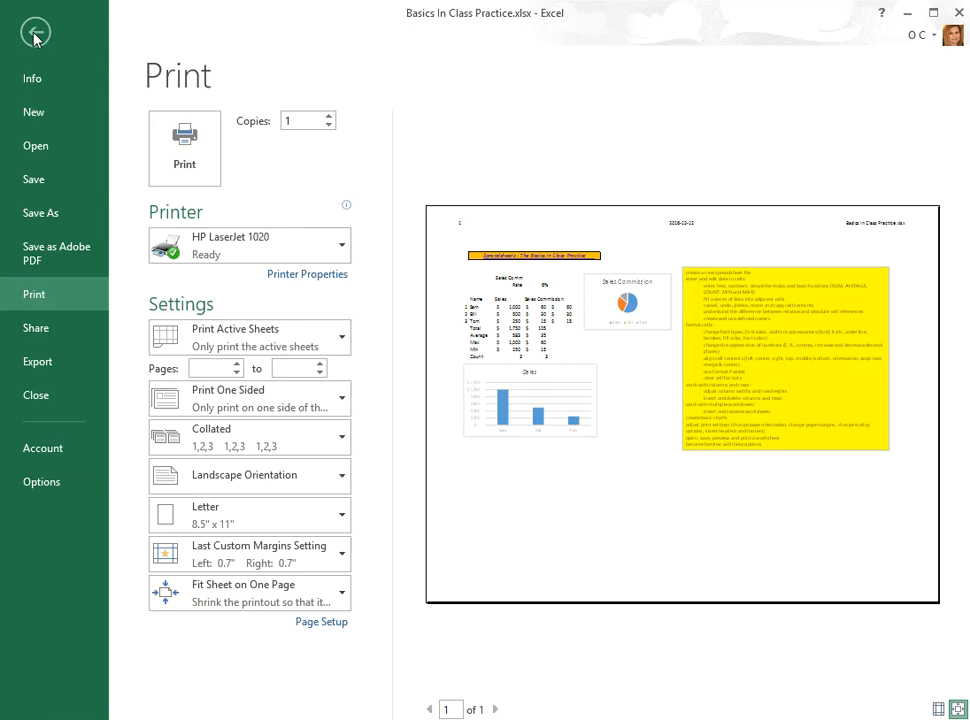
- Save the workbook in the Downloads folder as Basics In Class Practice Solution.xlsx and select cell A1
left_click(33, 214)
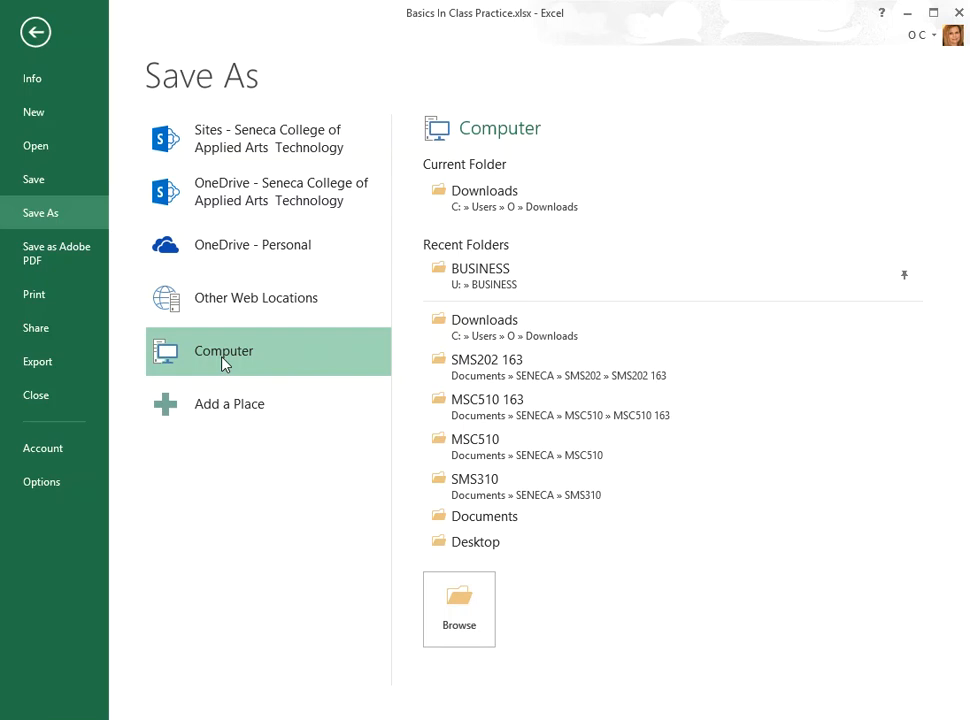
left_click(471, 207)
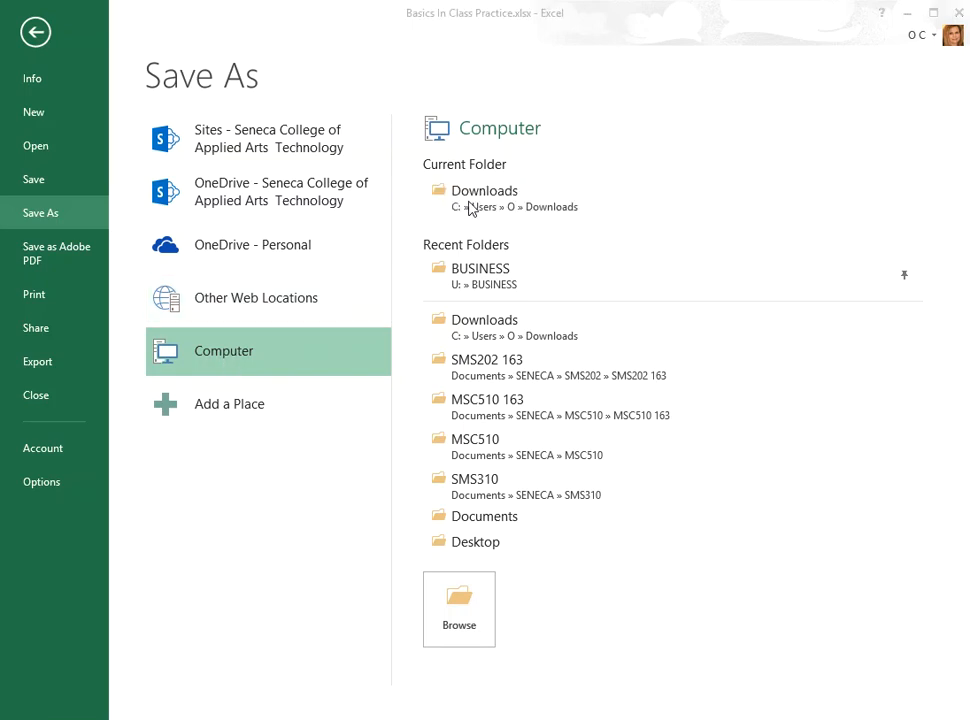
left_click_drag(314, 26, 377, 95)
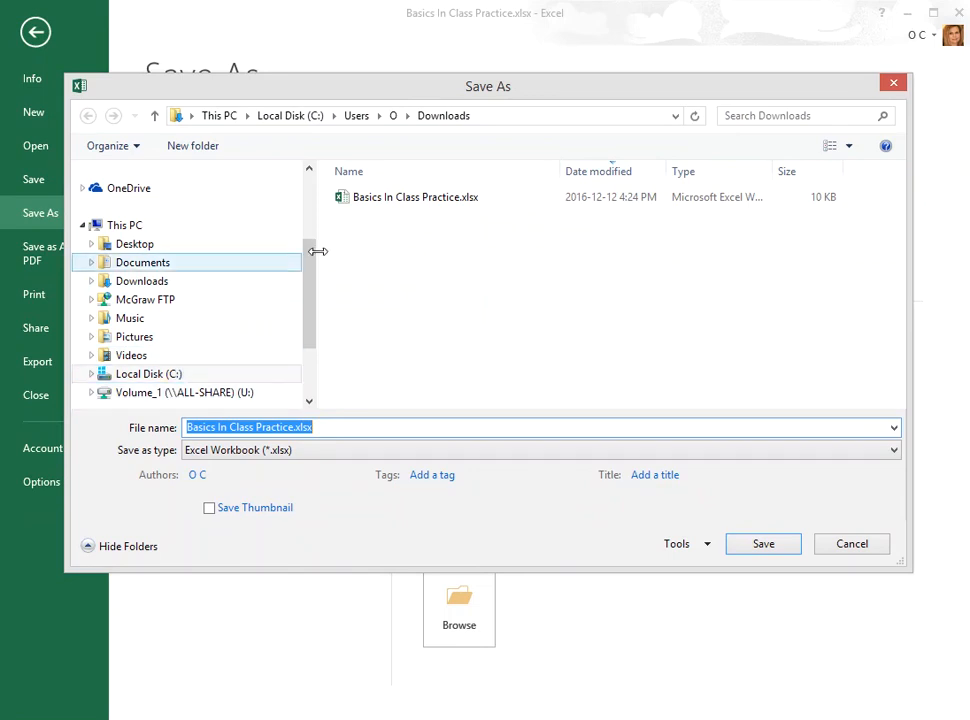
left_click(390, 199)
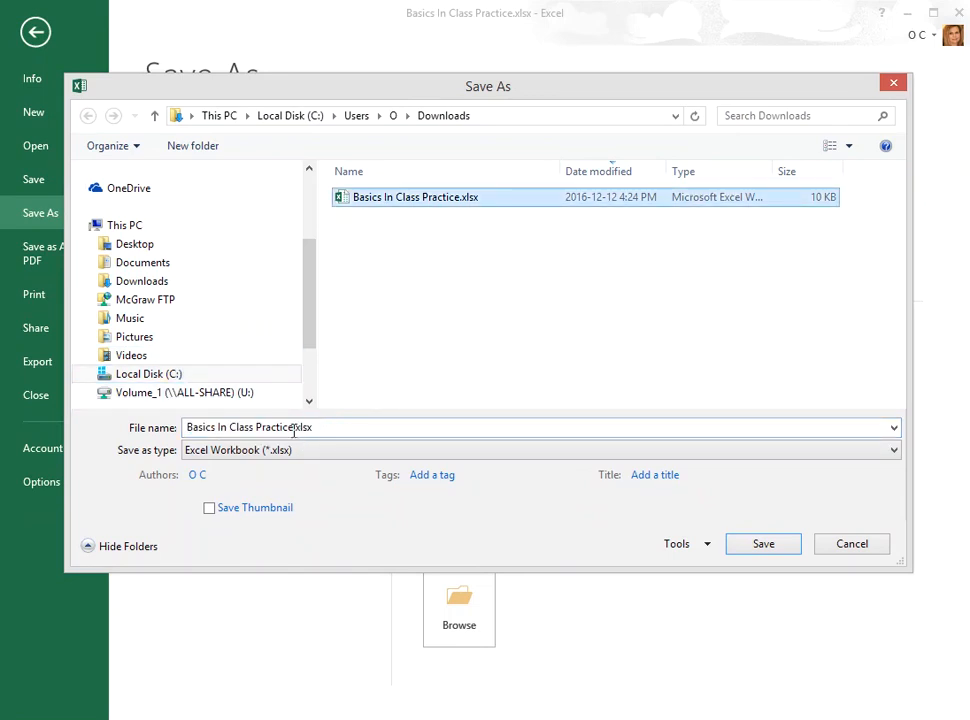
left_click(291, 430)
left_click(291, 430)
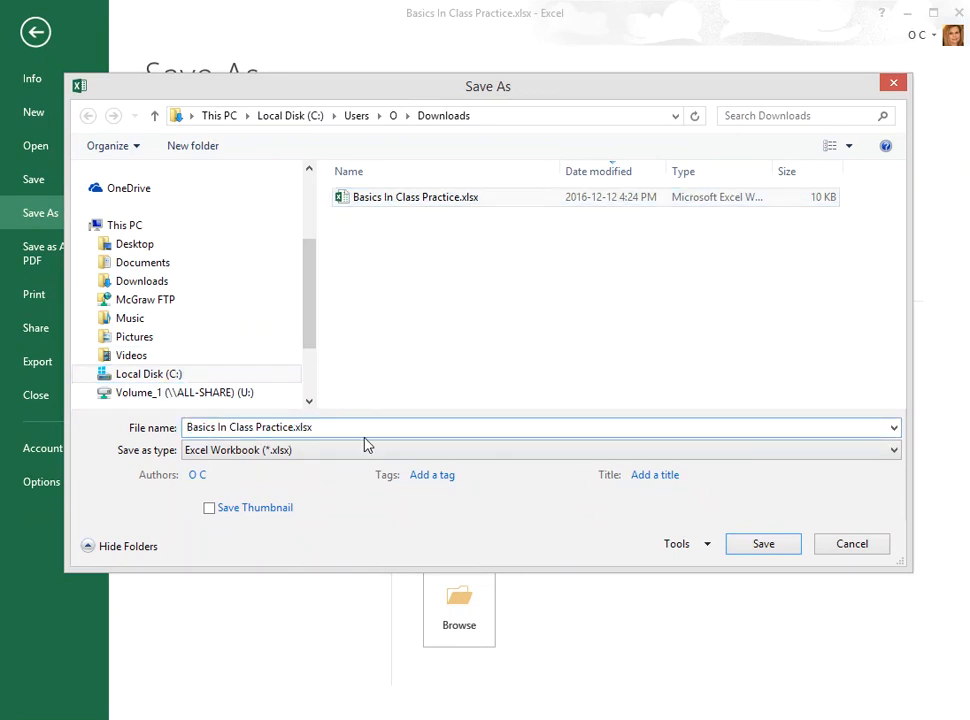
type("Solution")
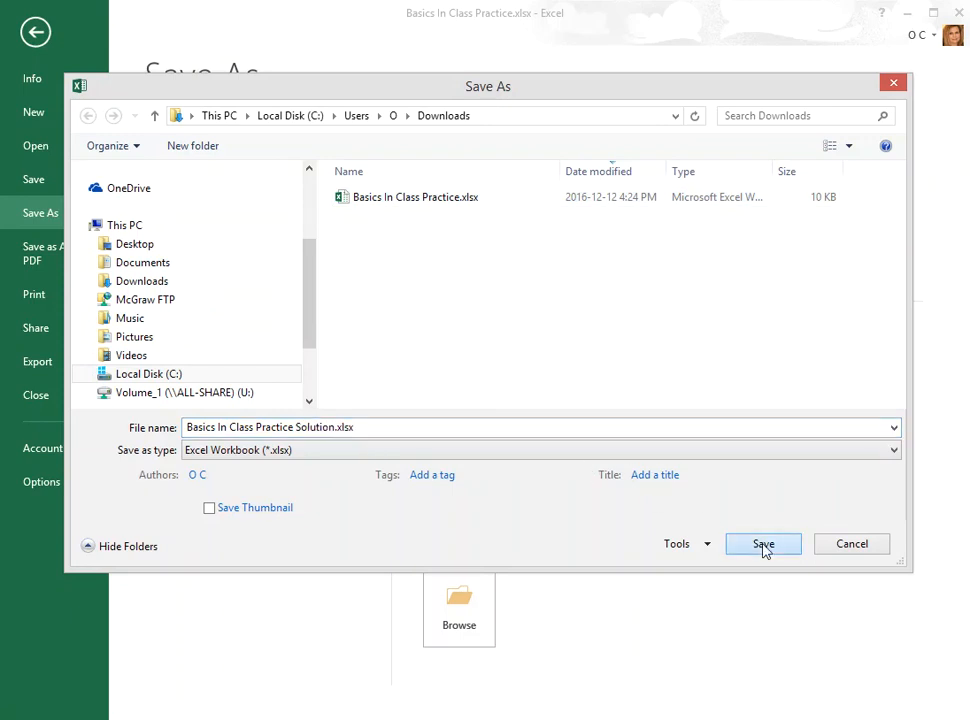
left_click(763, 545)
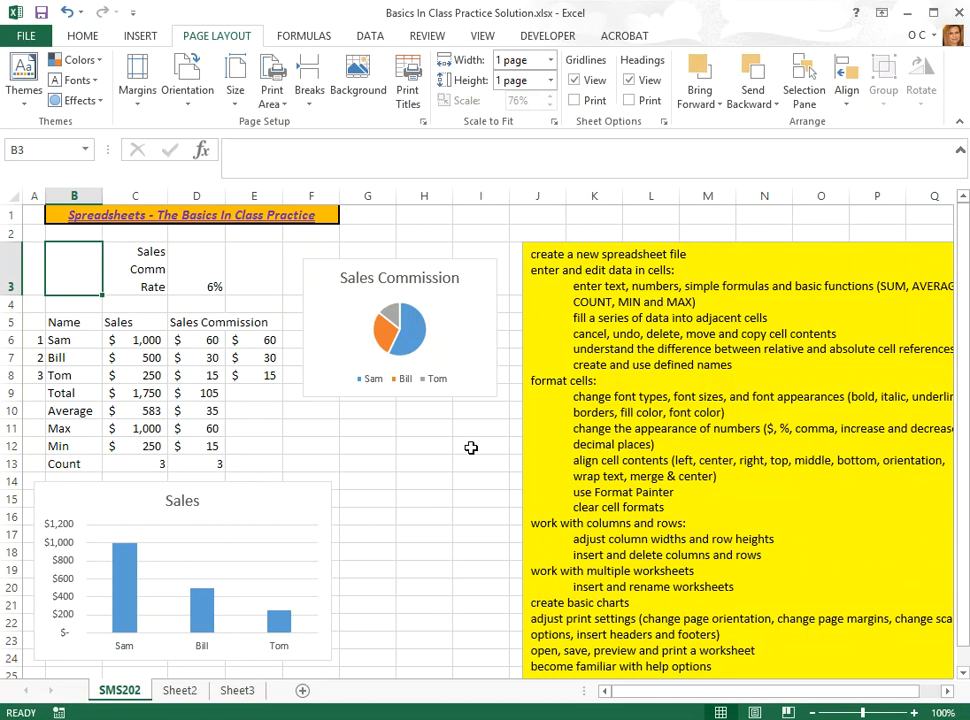
left_click(42, 232)
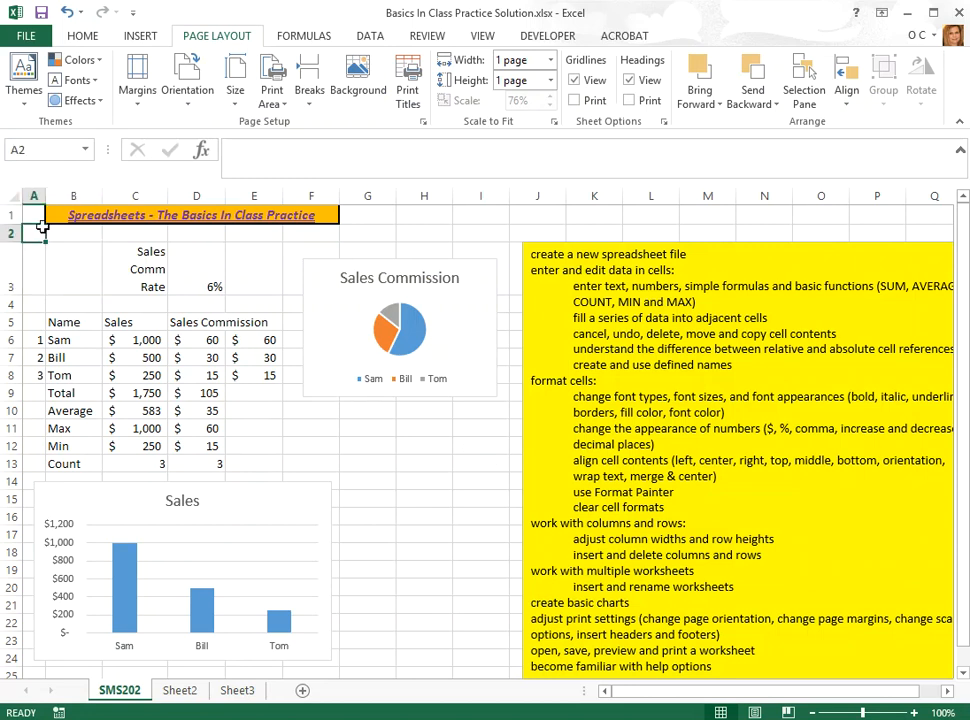
left_click(34, 215)
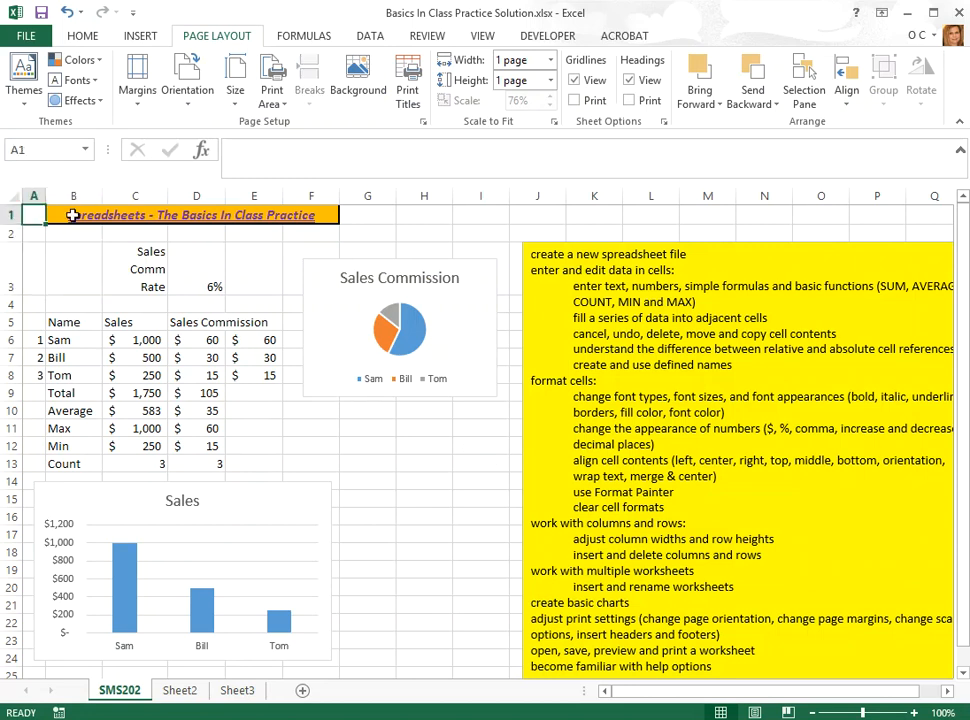